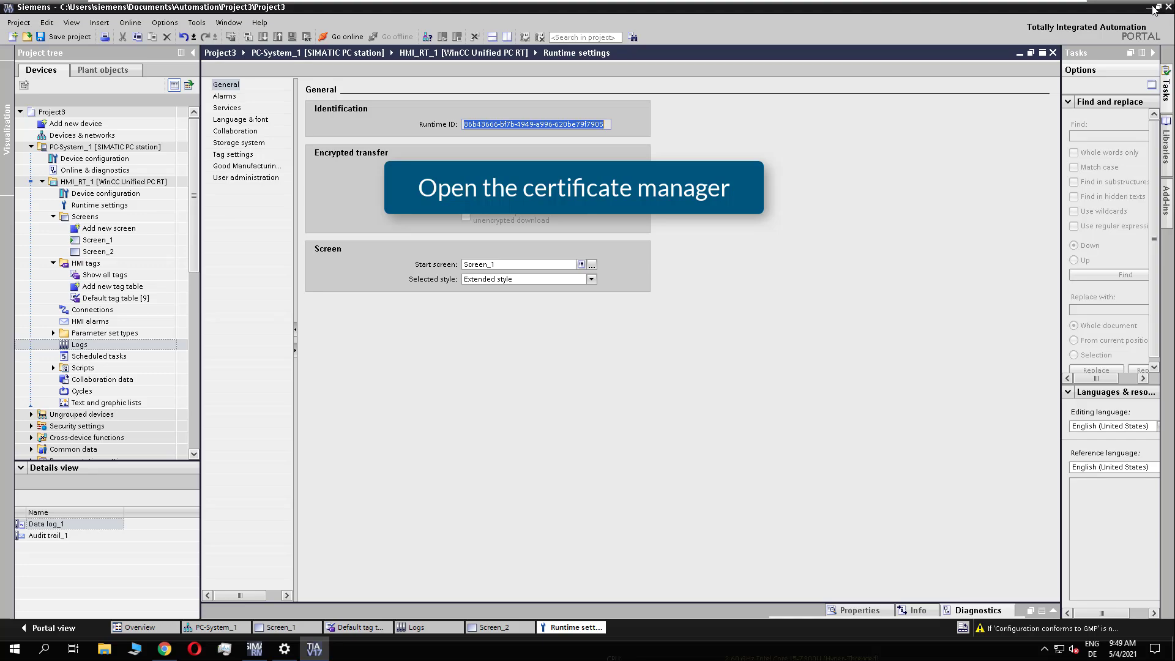
Switch to the WinCC Unified Certificate Manager and allow it to make changes to the device.
left_click(1148, 7)
double_click(74, 384)
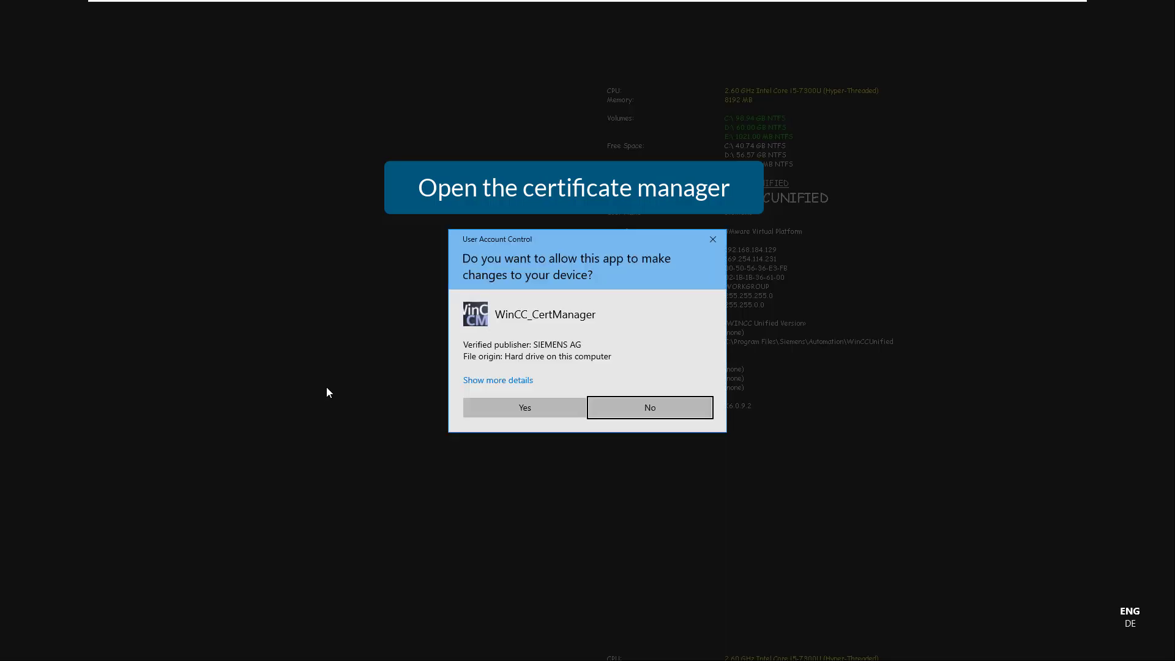
left_click(497, 399)
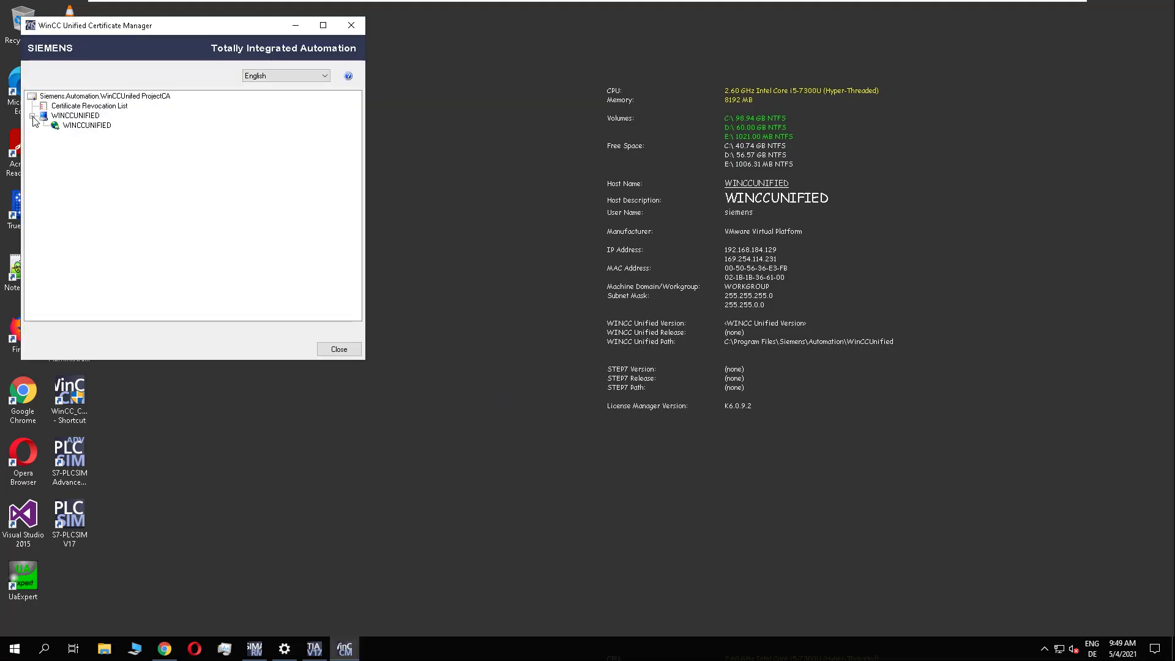
Create an audit trail system certificate for the WINCCUNIFIED device with the default settings.
right_click(91, 116)
left_click(173, 223)
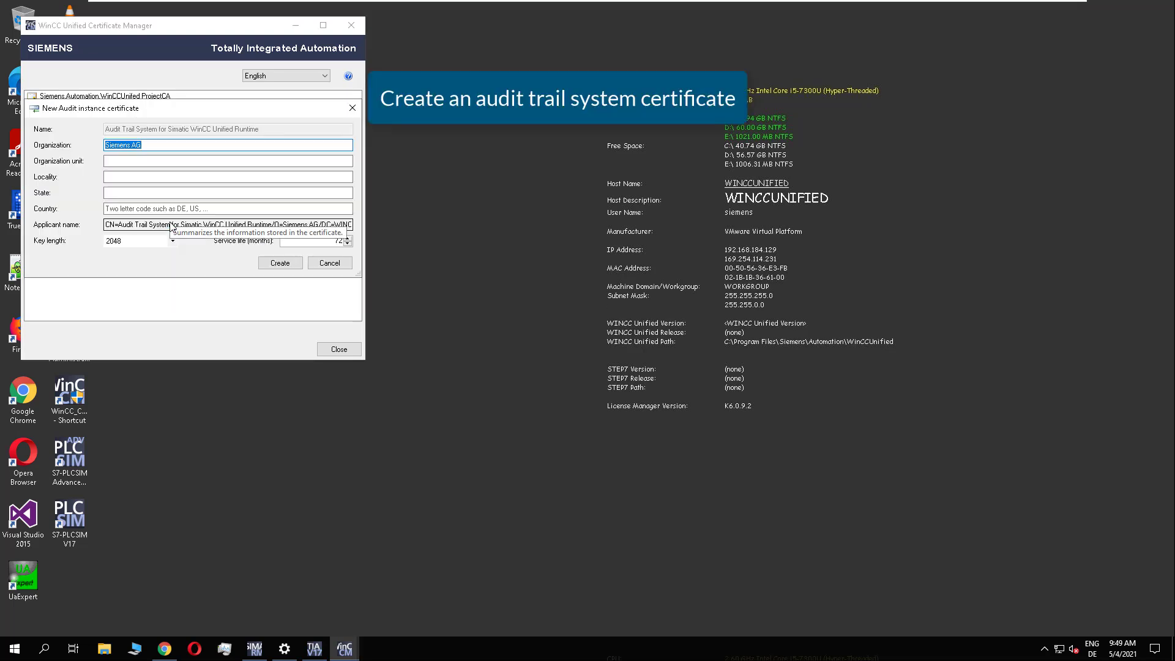
left_click(292, 255)
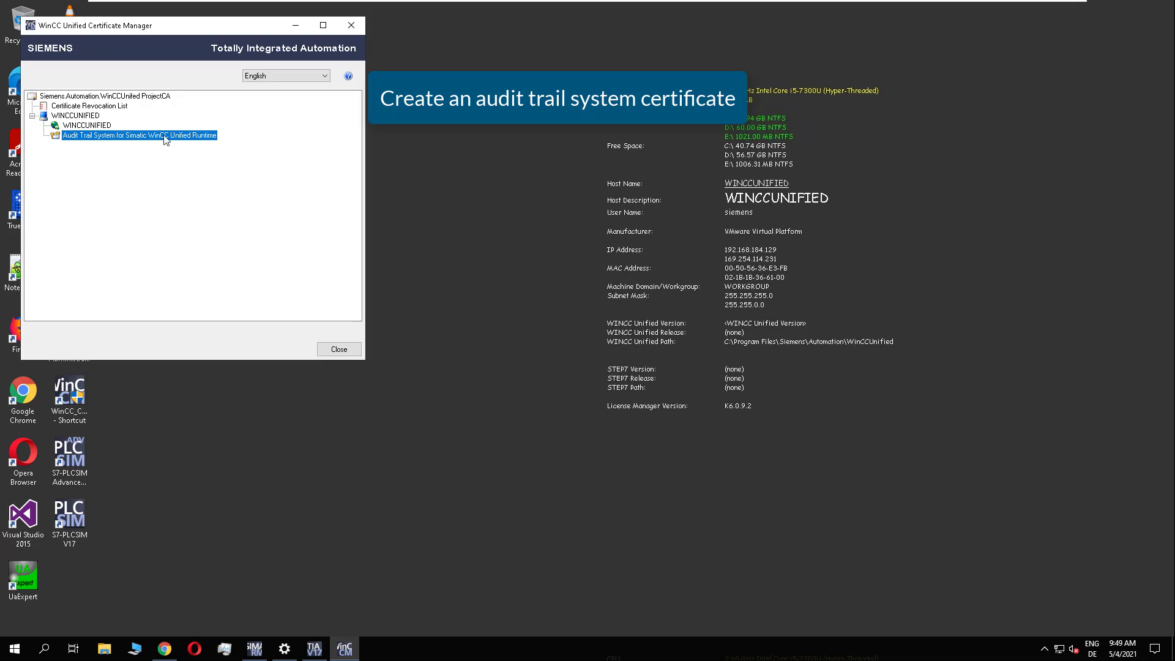
Install the audit trail certificate for the current user with automatic store selection, and close the certificate manager.
right_click(166, 138)
left_click(204, 157)
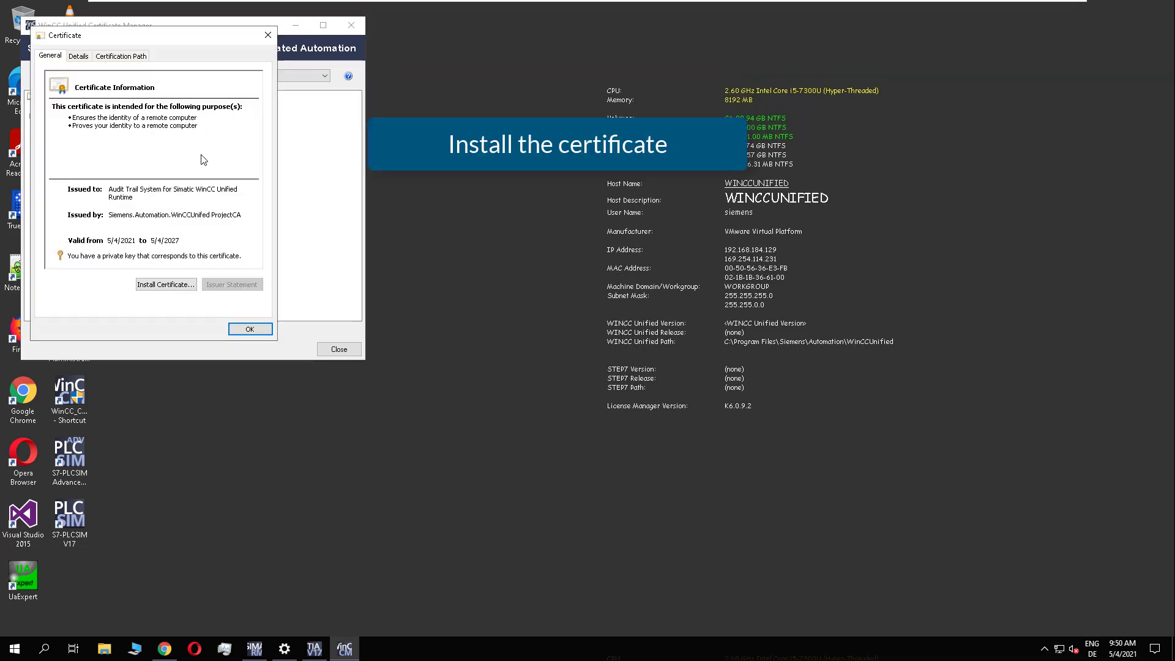
left_click(175, 286)
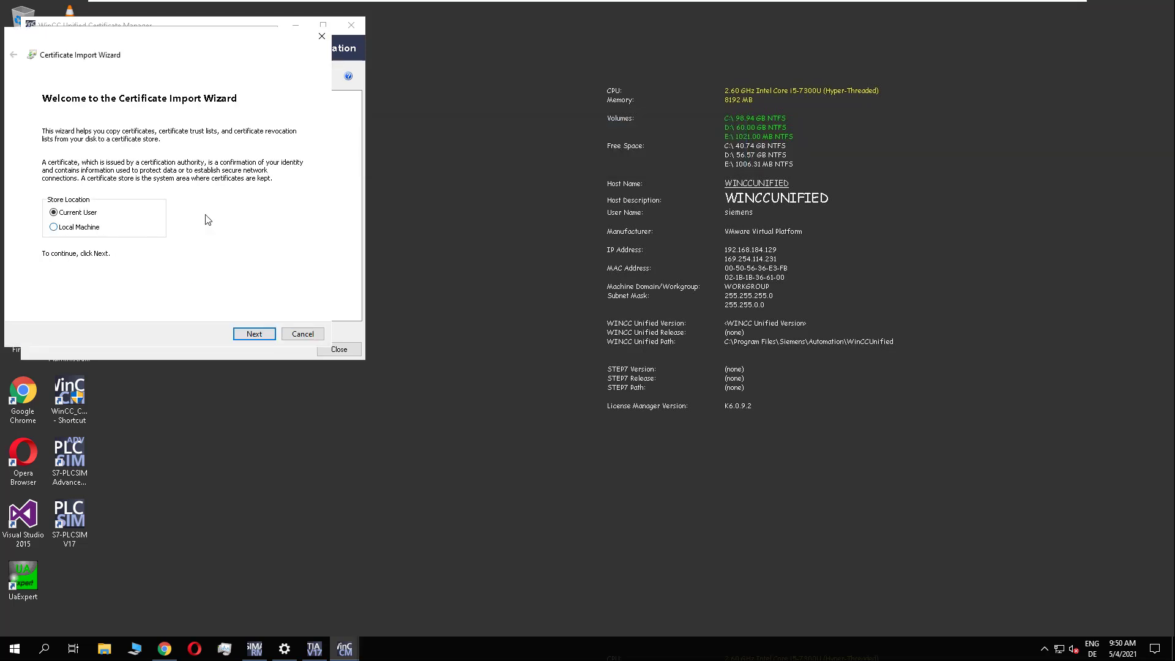
left_click(255, 334)
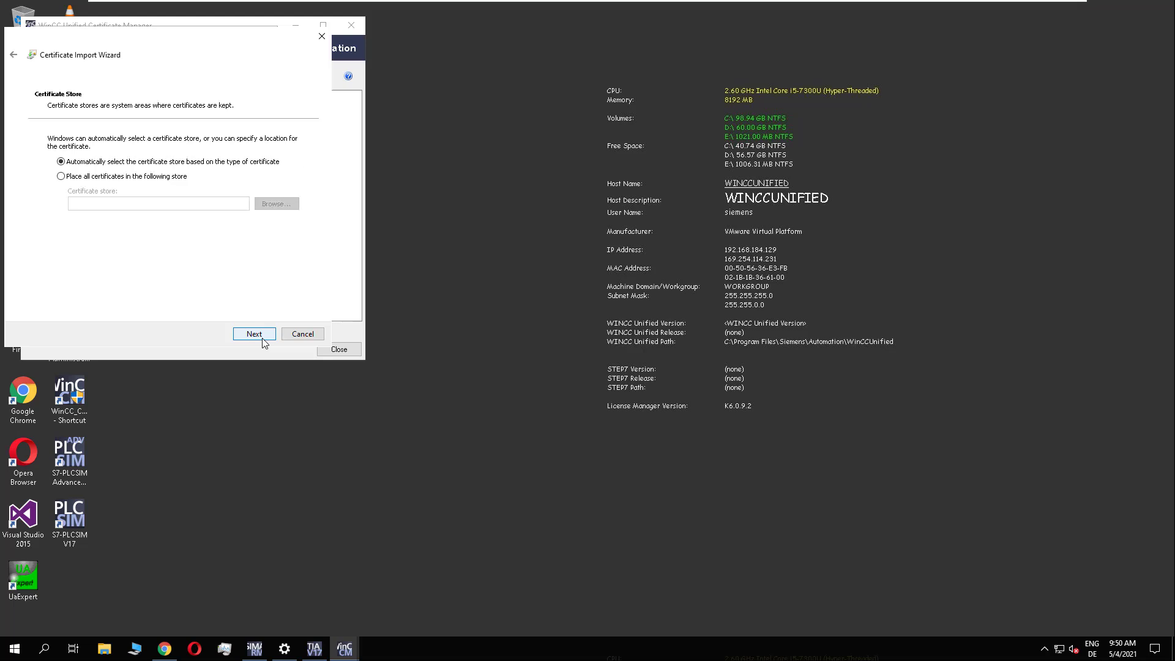
left_click(264, 340)
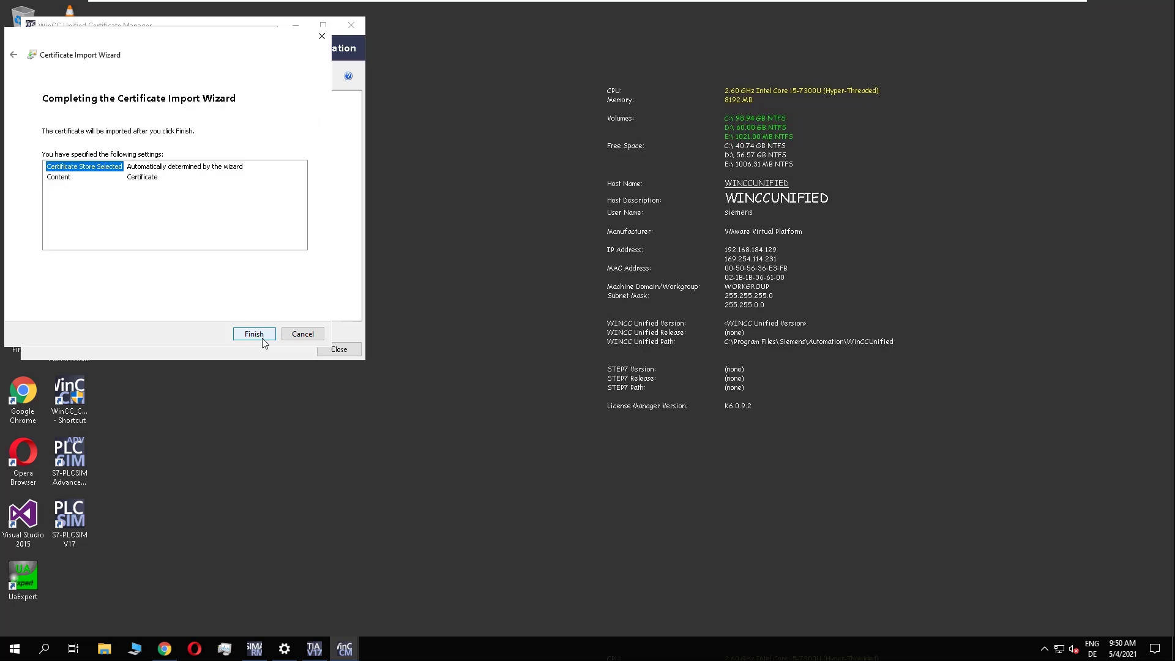
left_click(265, 340)
left_click(610, 370)
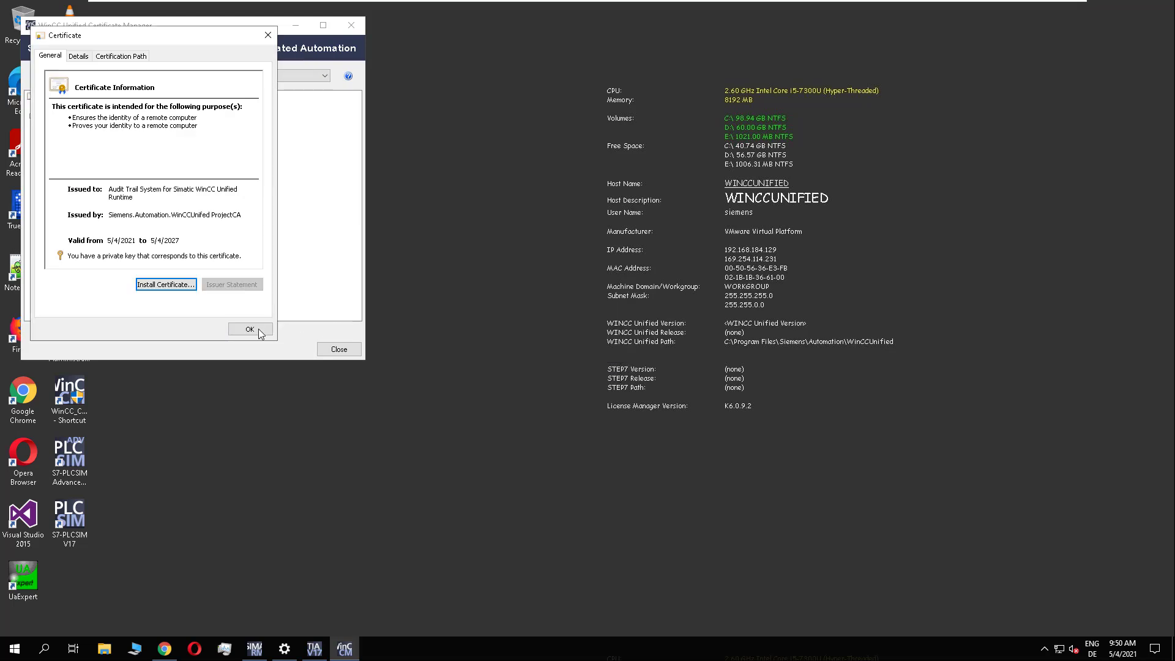
left_click(250, 329)
left_click(336, 349)
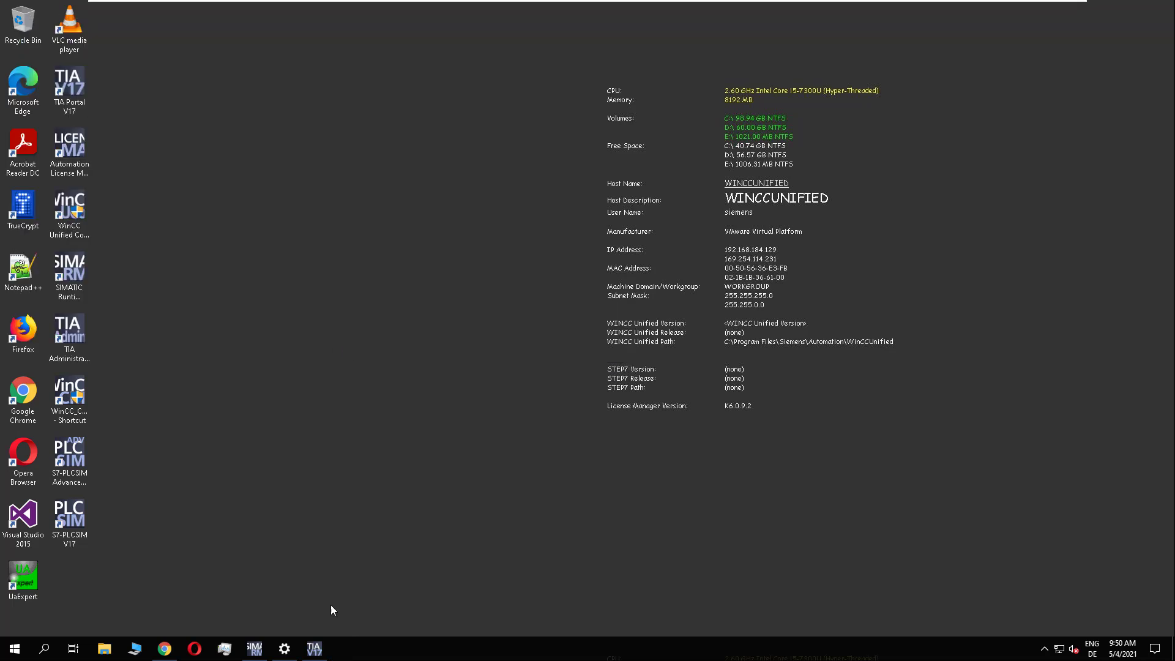
Switch to TIA Portal and make the HMI_RT_1 runtime configuration conform to GMP.
left_click(314, 647)
left_click(258, 178)
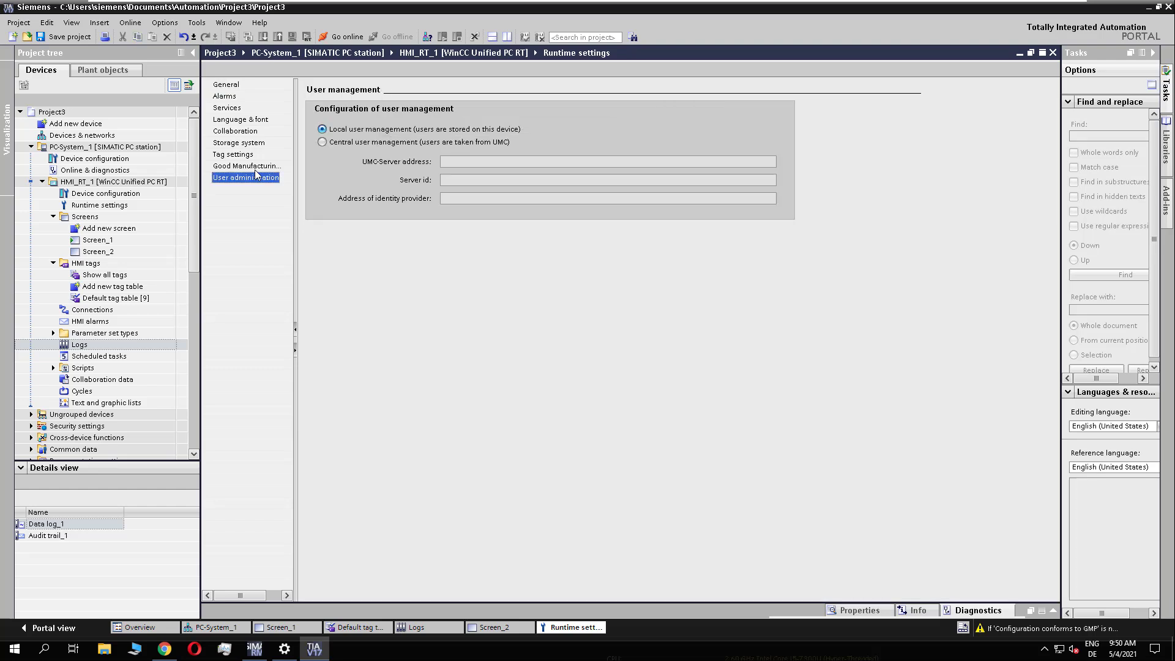
left_click(256, 167)
left_click(467, 124)
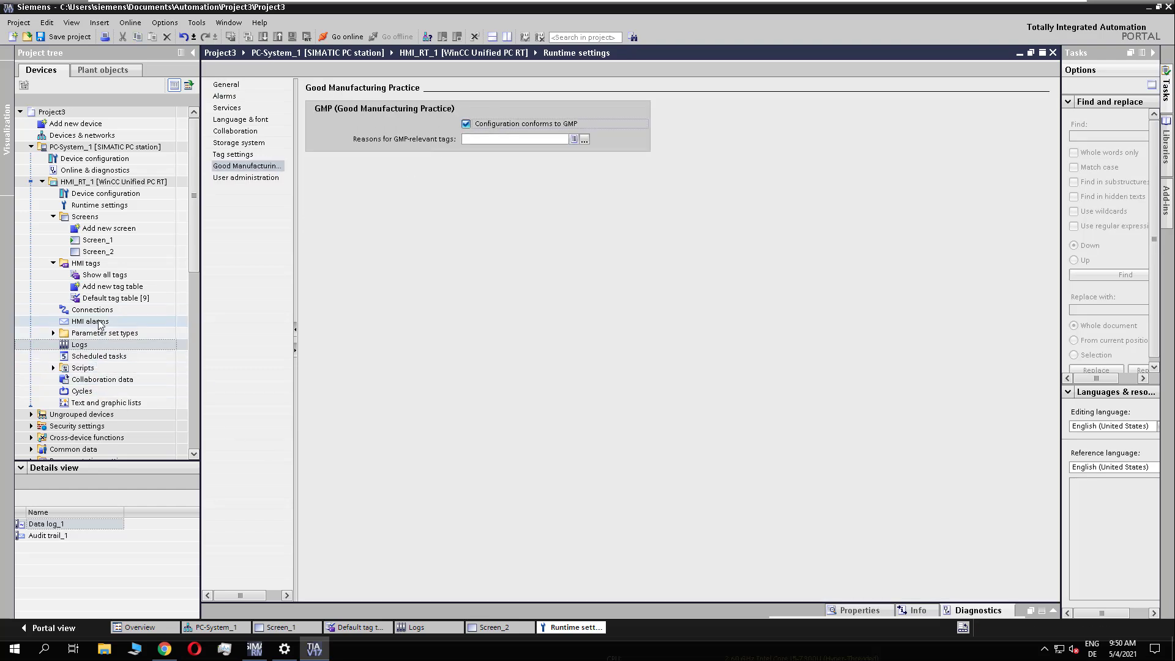
Add a text list named AuditTextList to the text and graphic lists of HMI_RT_1.
left_click(102, 402)
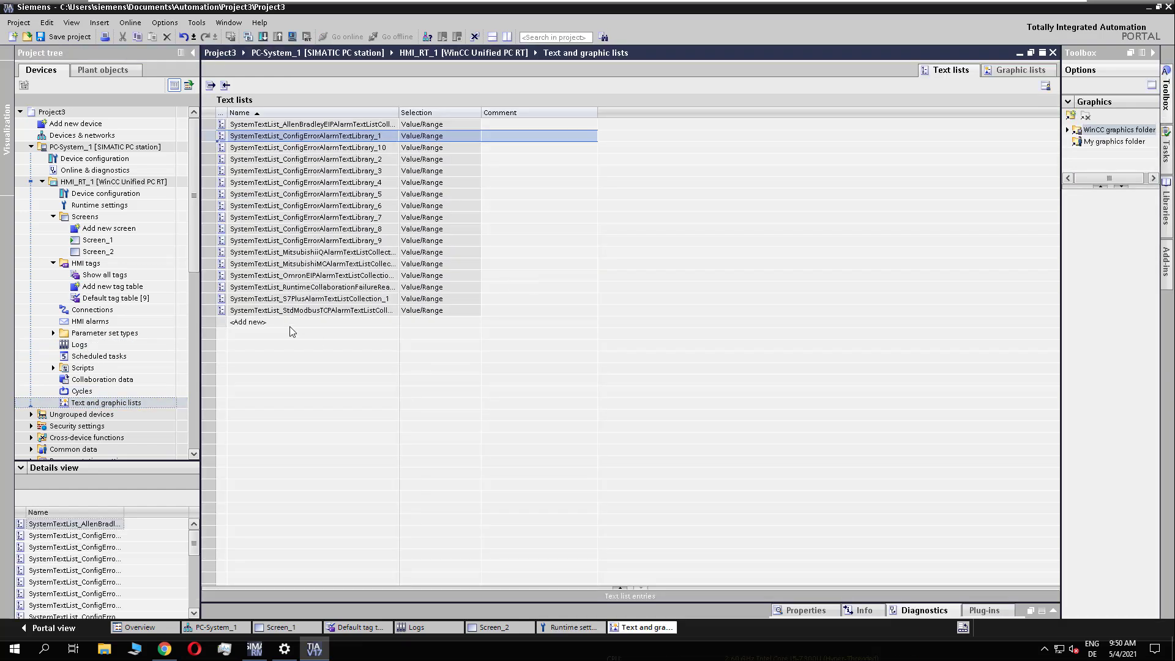
double_click(284, 326)
type("Audit")
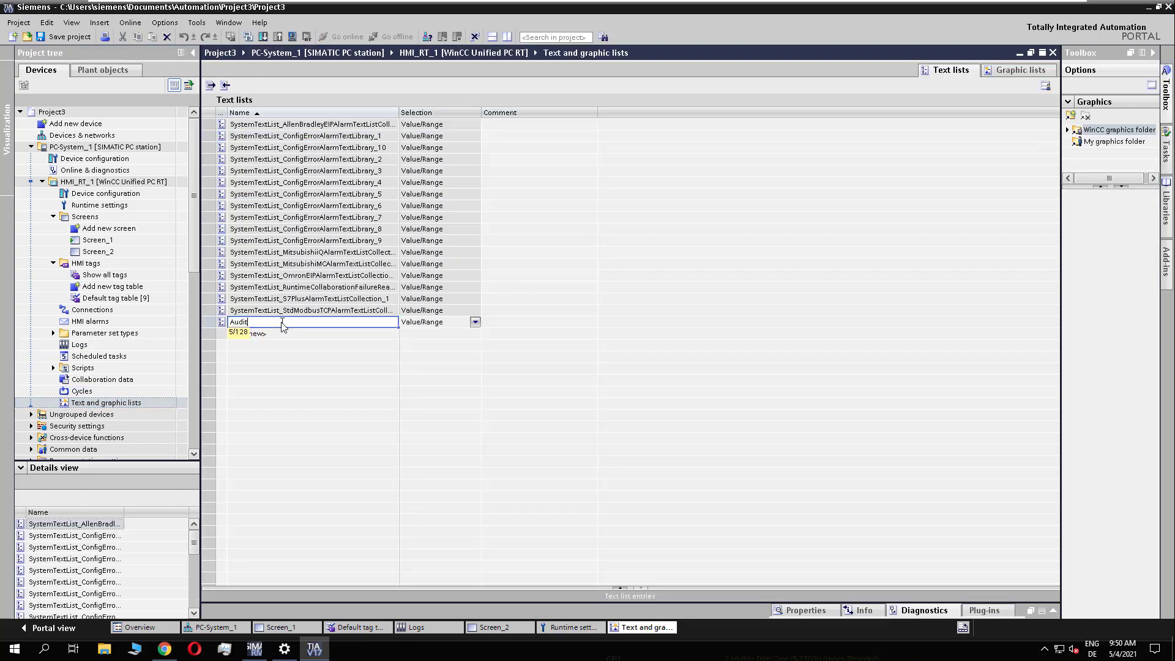
type("TextList")
key("Return")
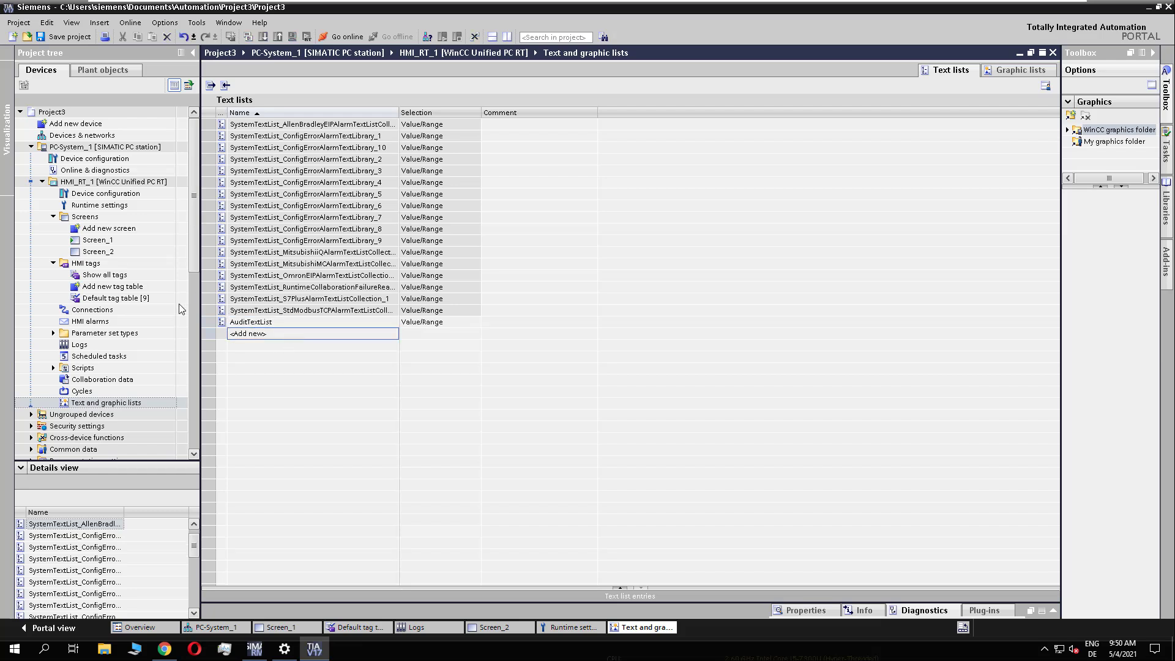
Assign AuditTextList as the reasons for GMP-relevant tags in the runtime settings.
left_click(569, 627)
left_click(574, 139)
left_click(486, 154)
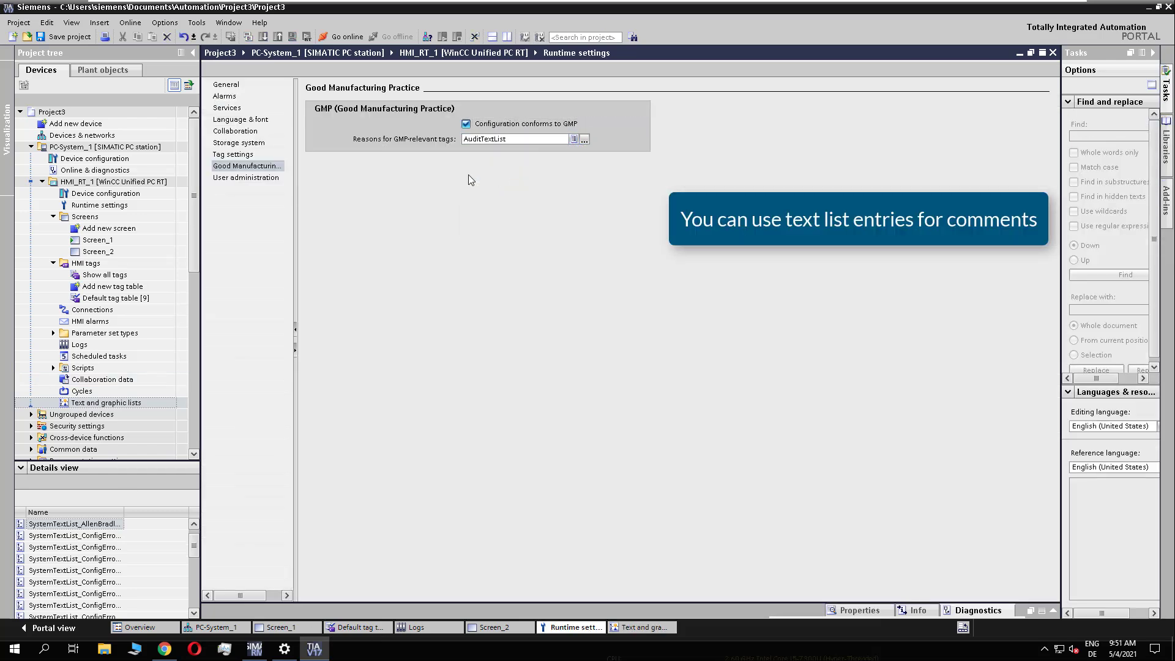
Make the counter tag in the default tag table GMP relevant, with comment required and confirmation type Acknowledgment.
double_click(114, 300)
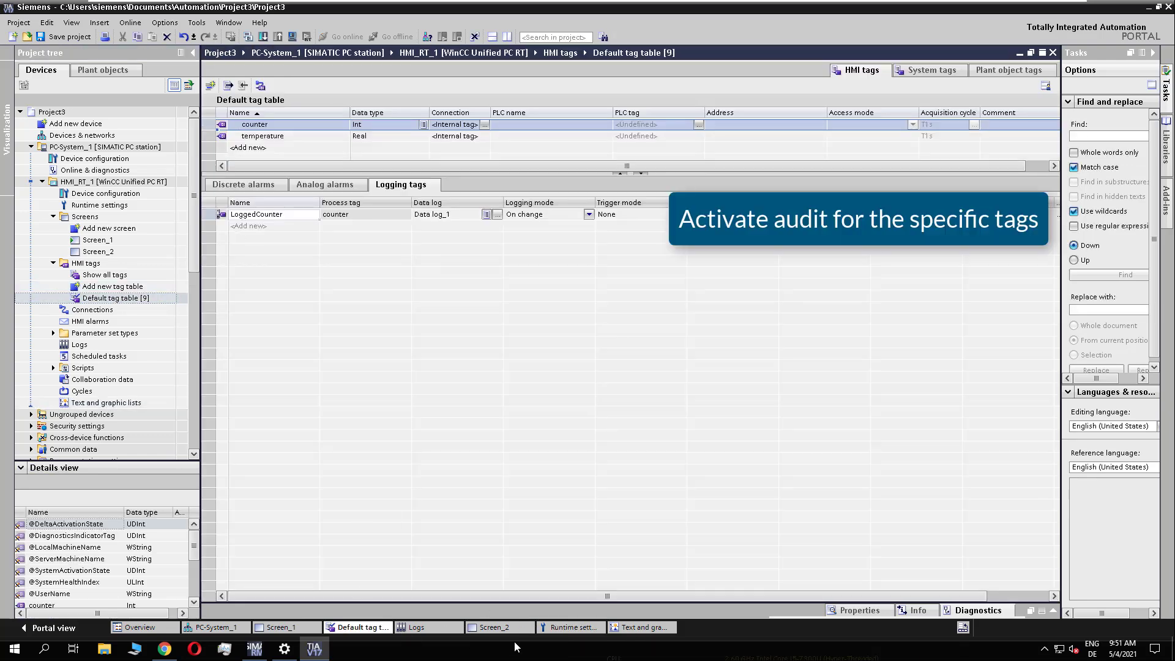
left_click(857, 610)
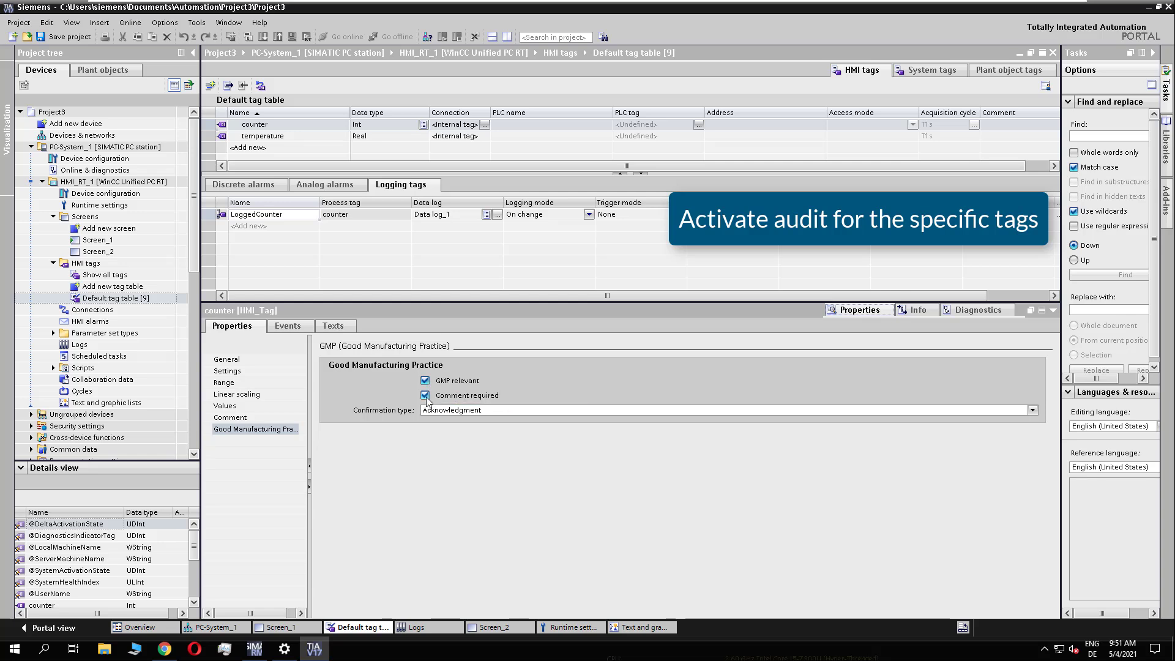
left_click(489, 410)
left_click(501, 417)
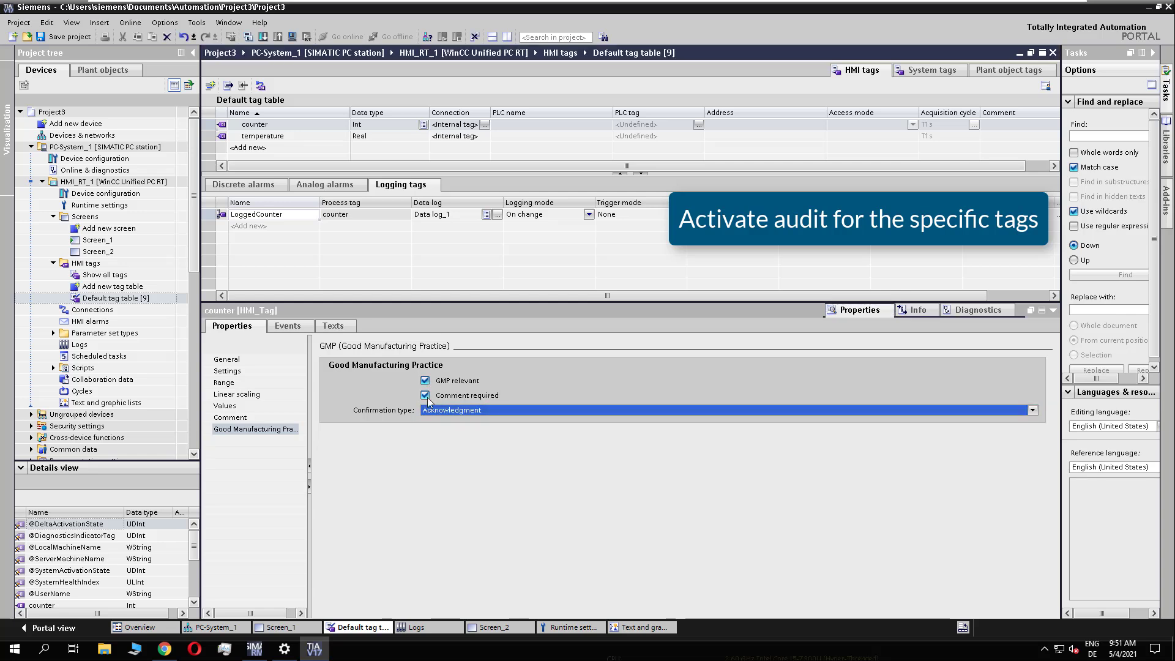
left_click(1054, 312)
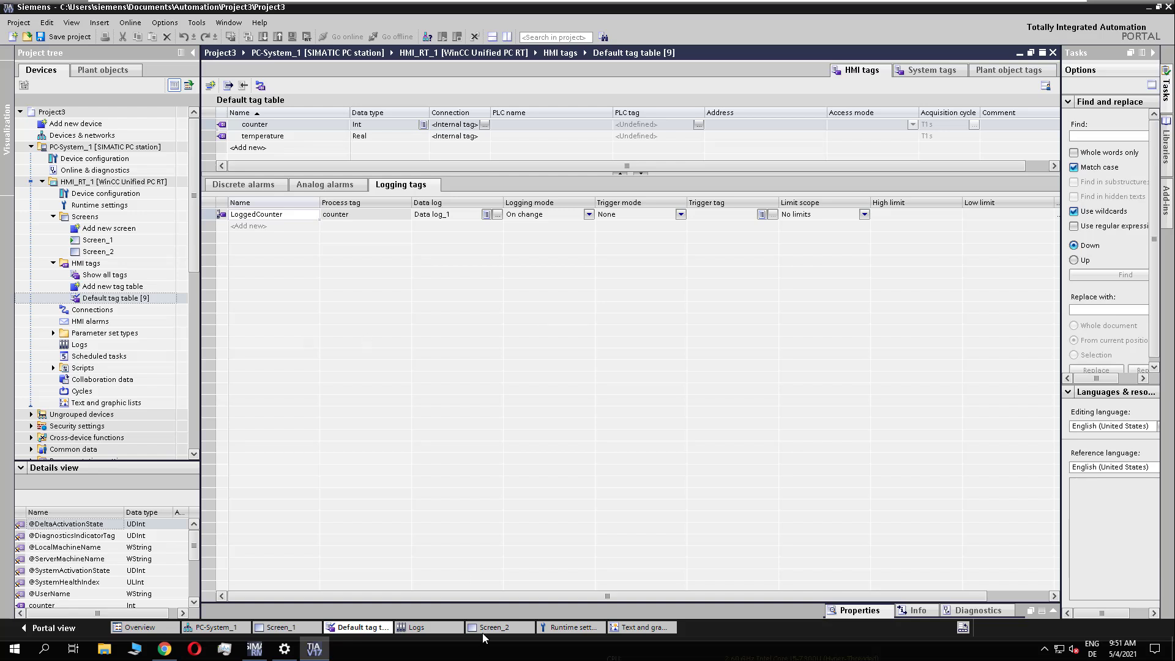
Add a button above the Screen_2 button on Screen_1 and label it "Insert Record".
left_click(216, 628)
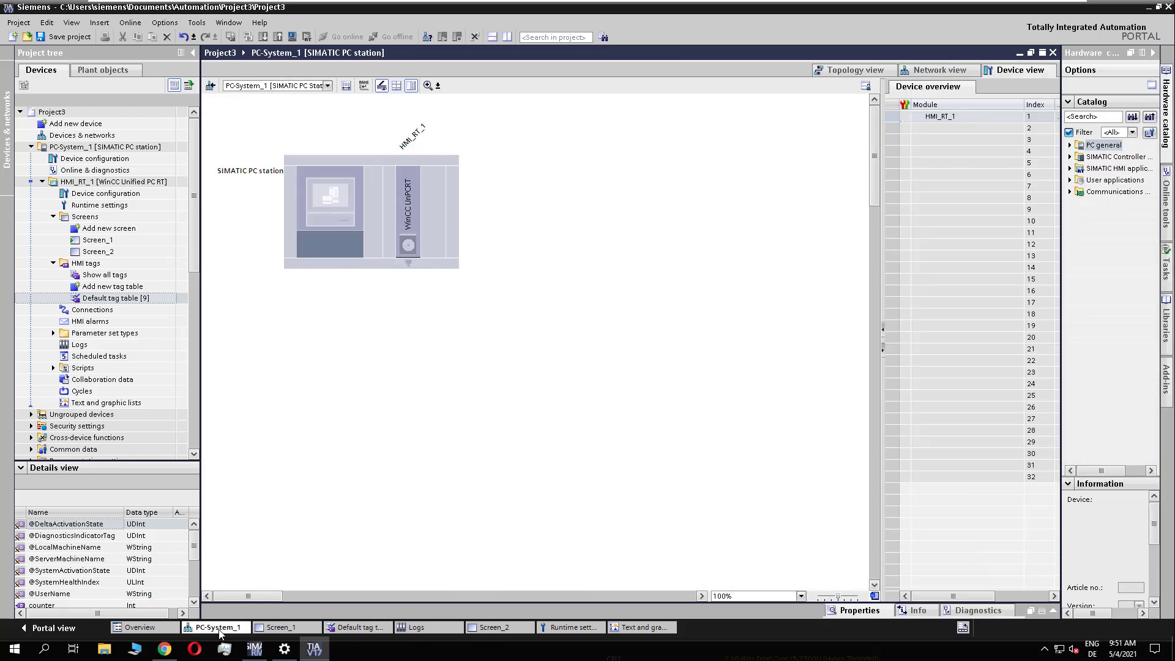
left_click(278, 630)
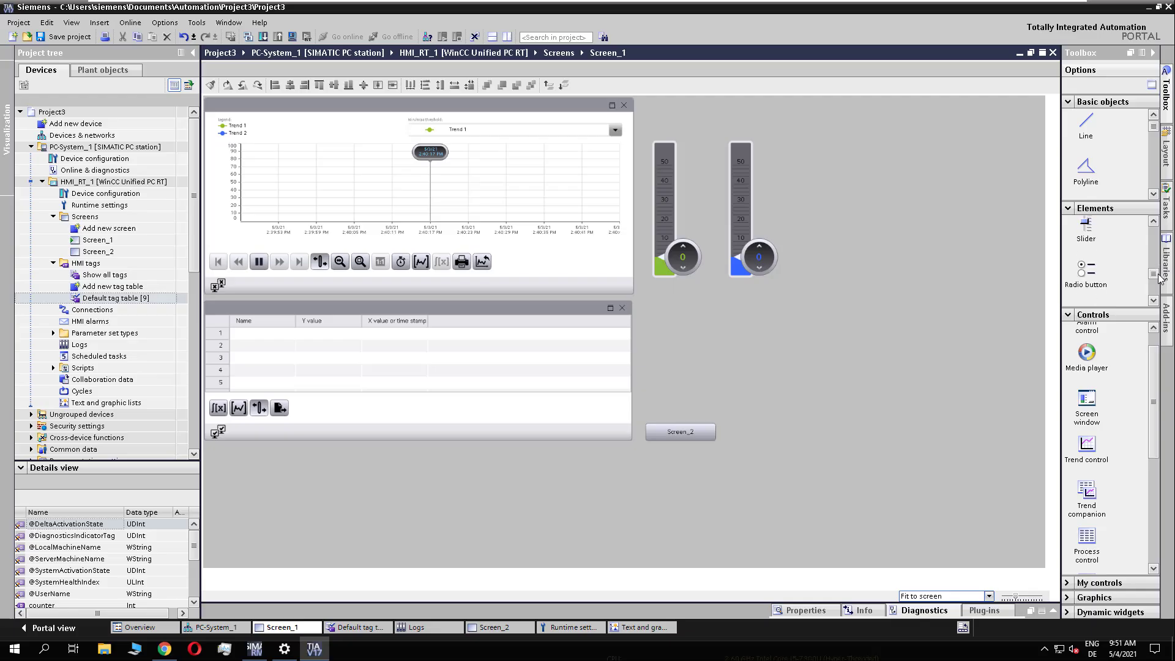
left_click_drag(1086, 238, 650, 385)
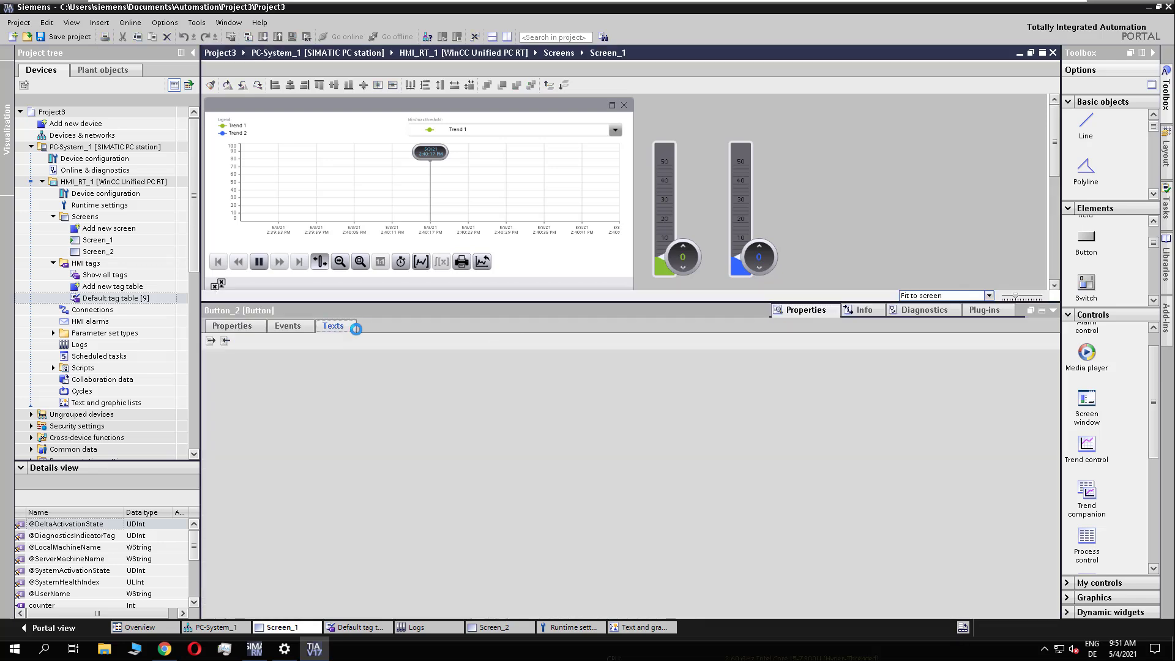
double_click(269, 367)
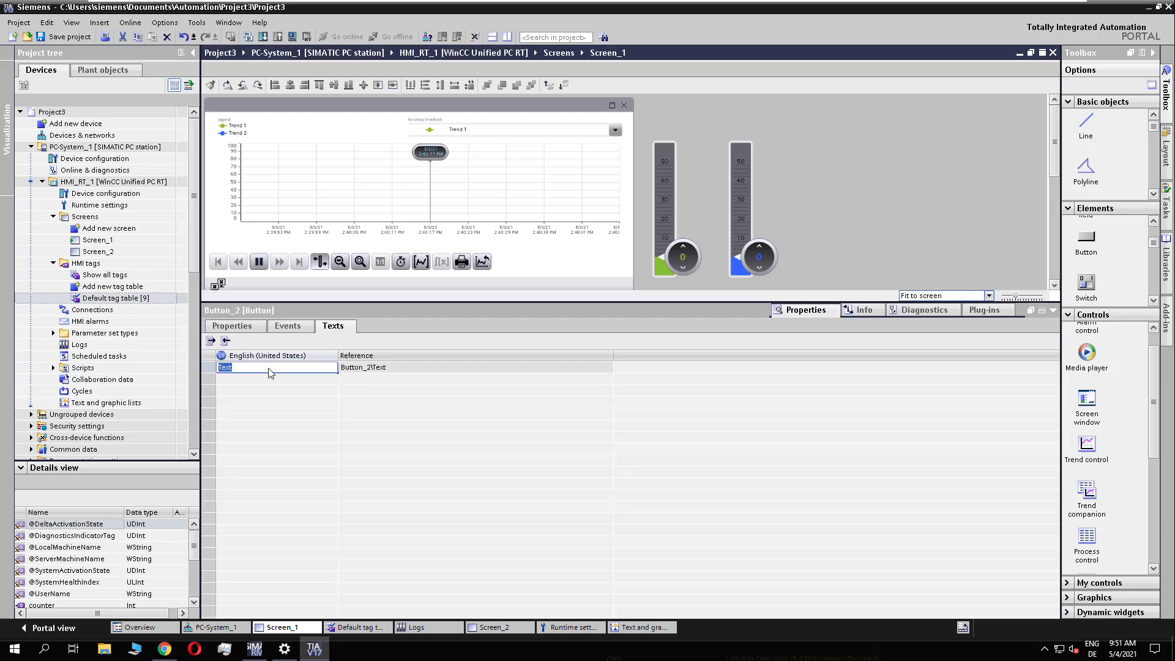
type("Insert Record")
Add the audit trail system function InsertElectronicRecord to the Insert Record button's Press event.
left_click(287, 326)
left_click(232, 417)
left_click(475, 375)
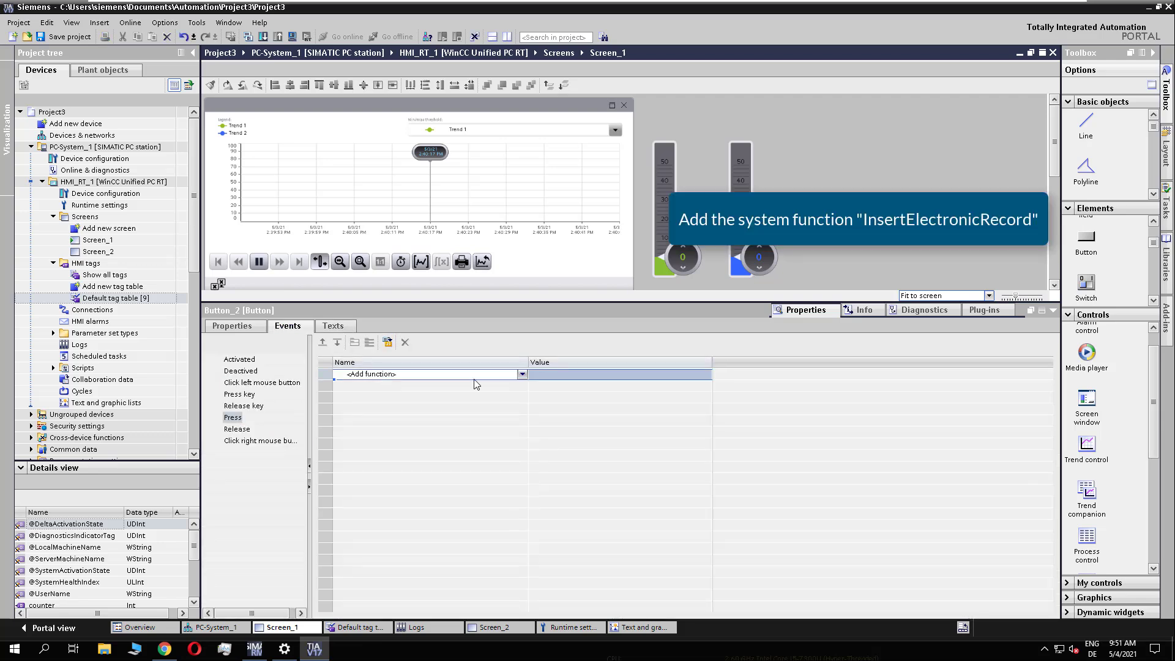
left_click(522, 375)
left_click(359, 424)
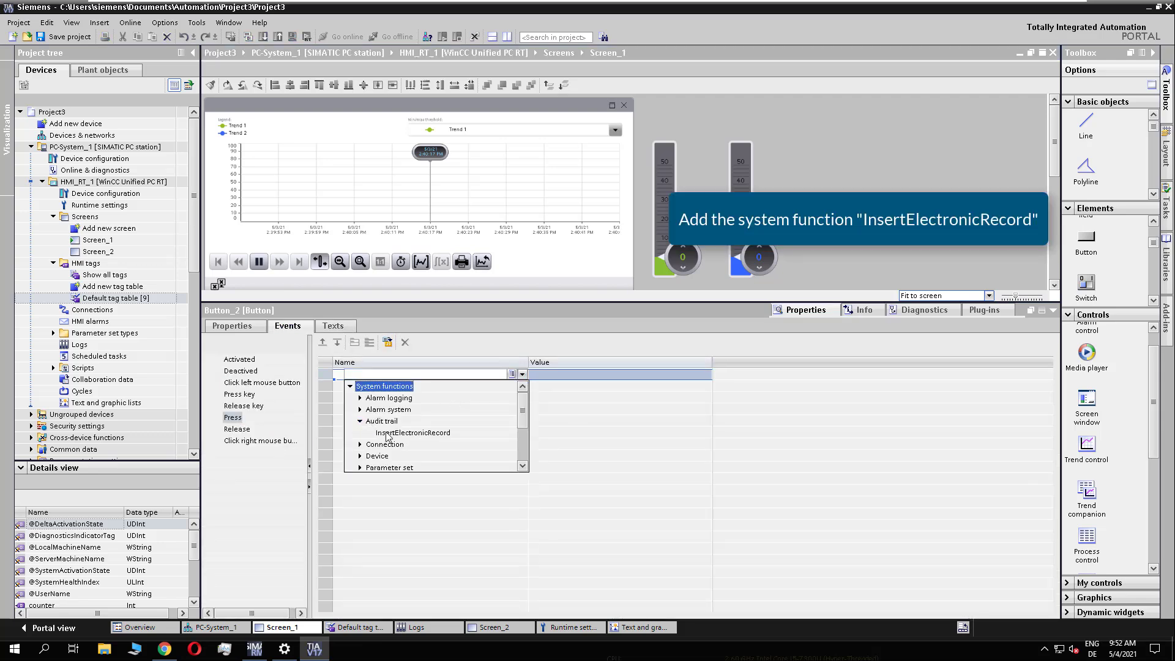
left_click(389, 433)
Set the InsertElectronicRecord function's name to Sysfunction and its category to MyCat.
left_click(660, 384)
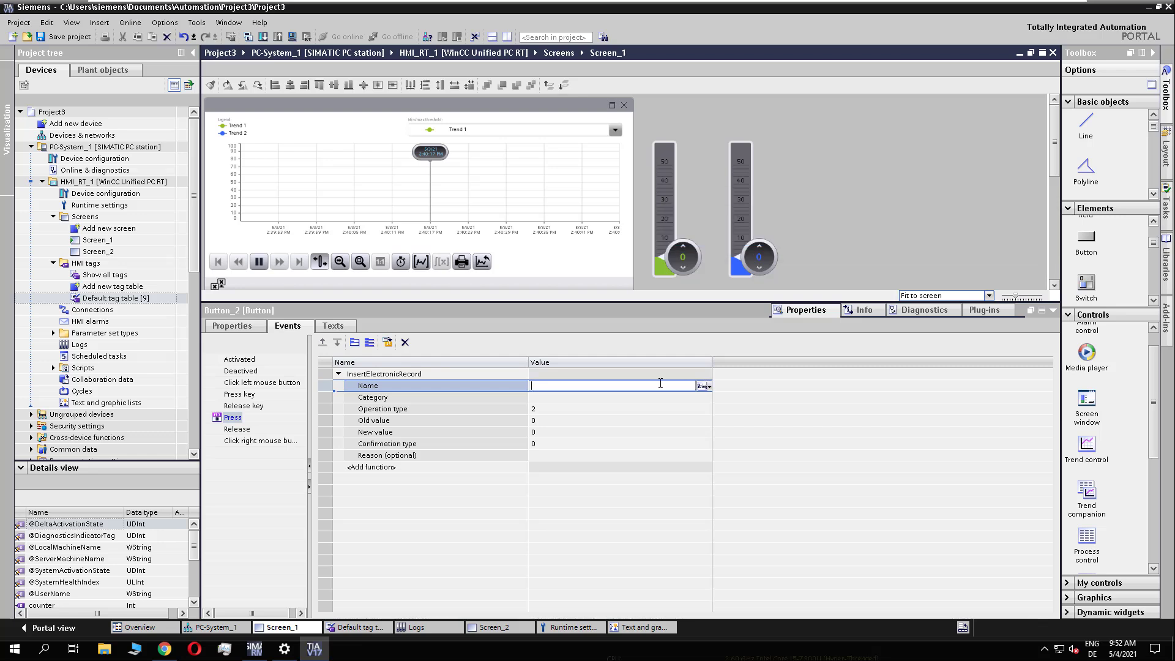
type("Sysfunction")
left_click(559, 401)
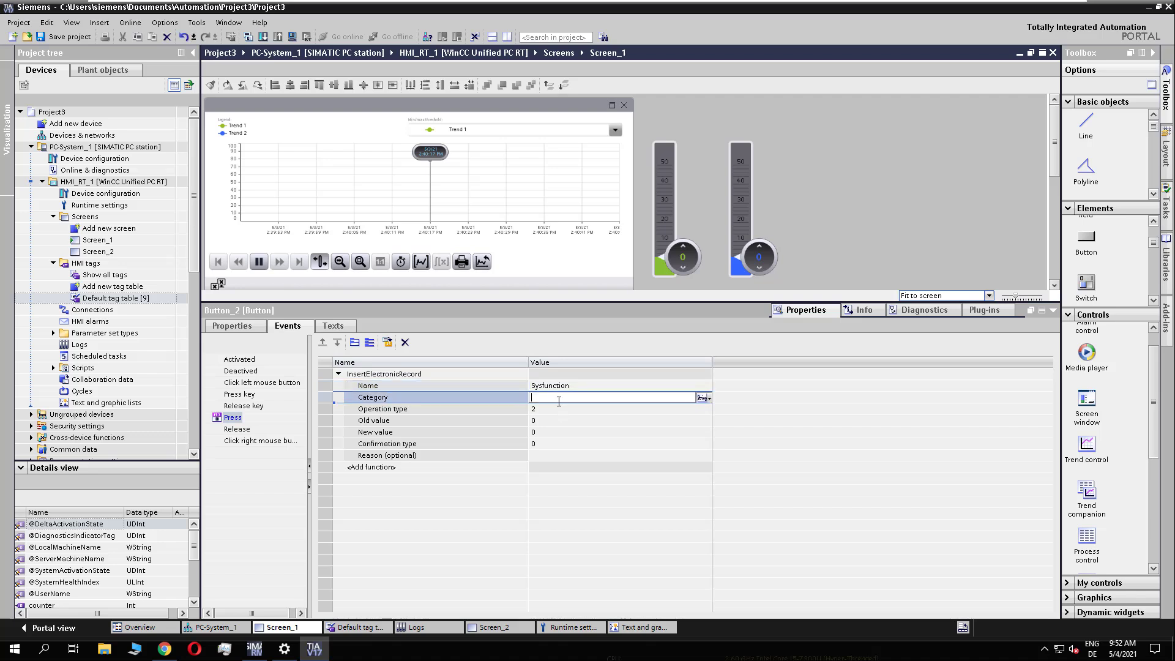
Set the InsertElectronicRecord function's old value to 2, new value to 5 and confirmation type to 2.
left_click(540, 422)
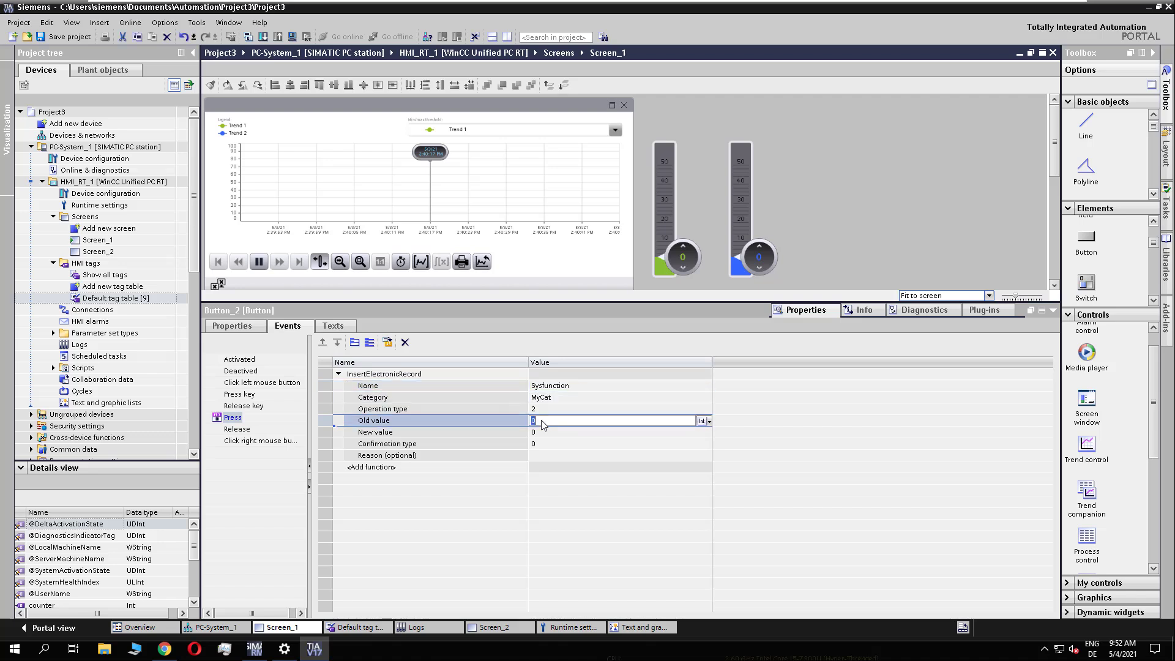
type("2")
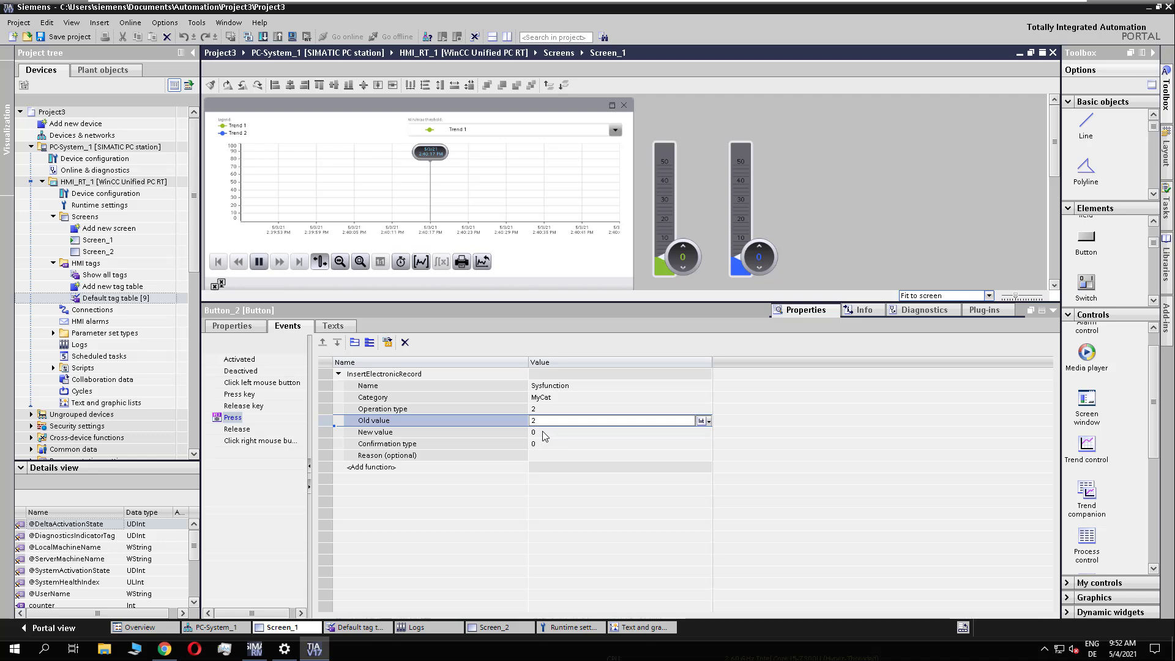
left_click(543, 432)
type("5")
left_click(547, 444)
type("2")
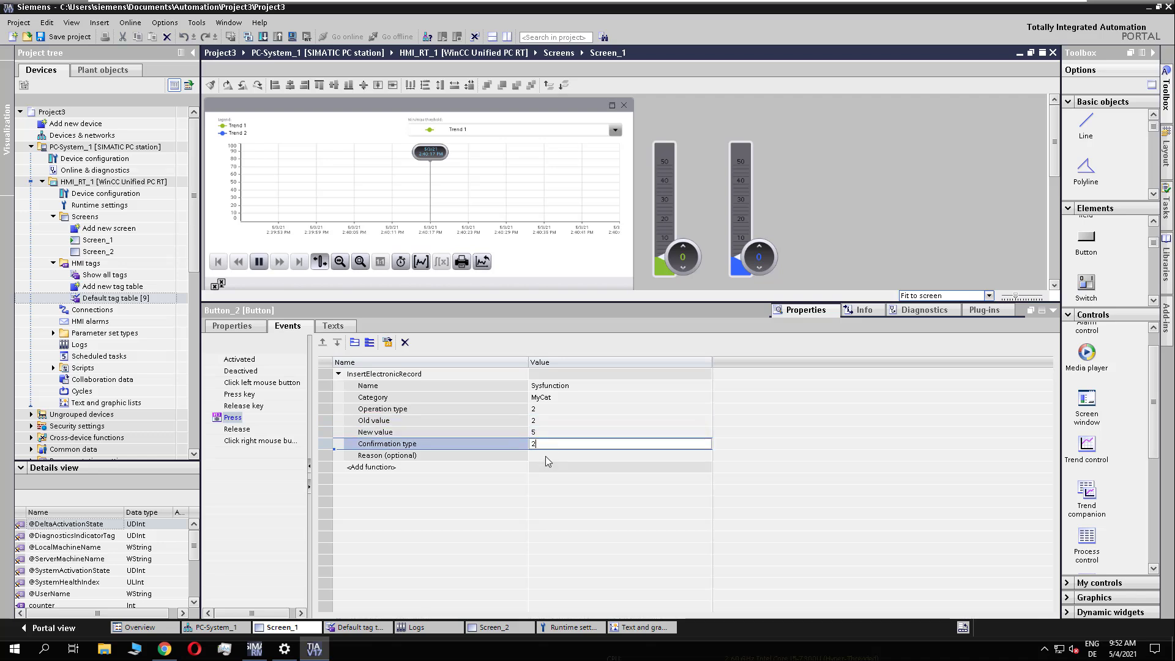
Assign the text list AuditTextList as the InsertElectronicRecord function's reason and save the project.
left_click(546, 458)
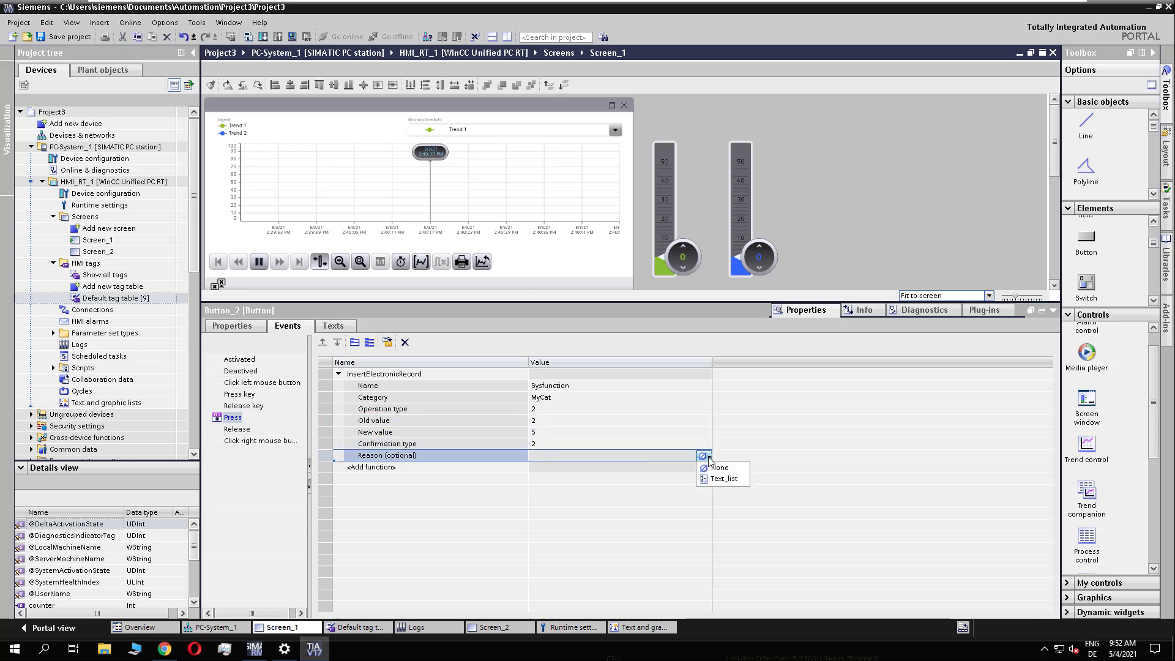
left_click(678, 456)
left_click(570, 468)
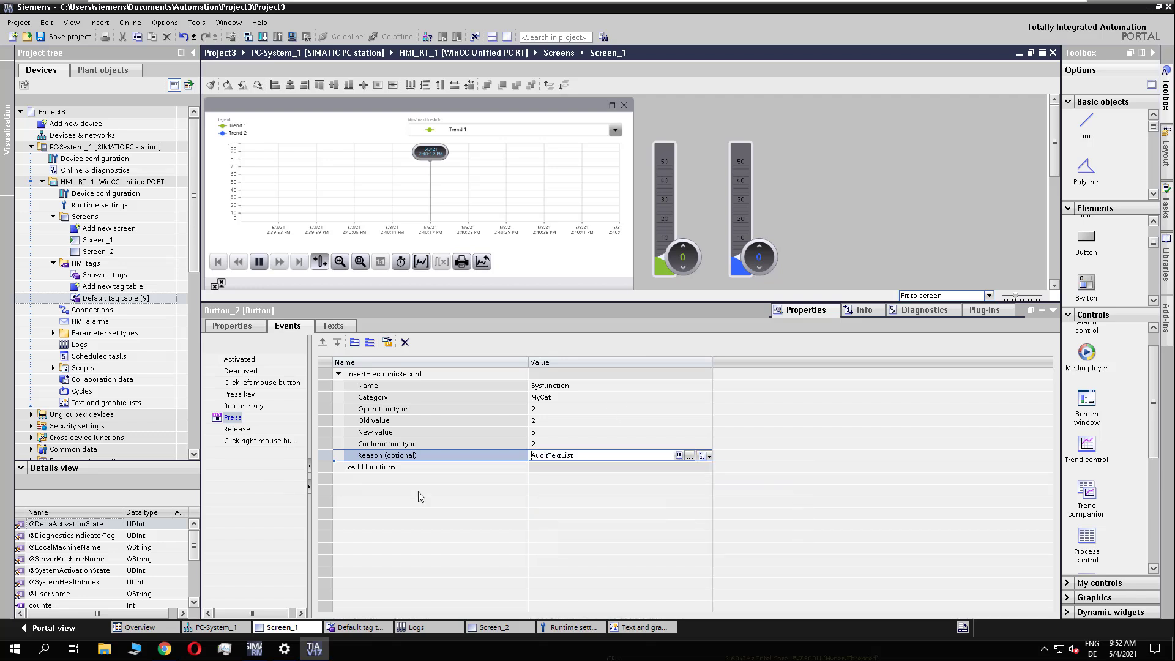
left_click(1052, 310)
left_click(641, 463)
key("ctrl+s")
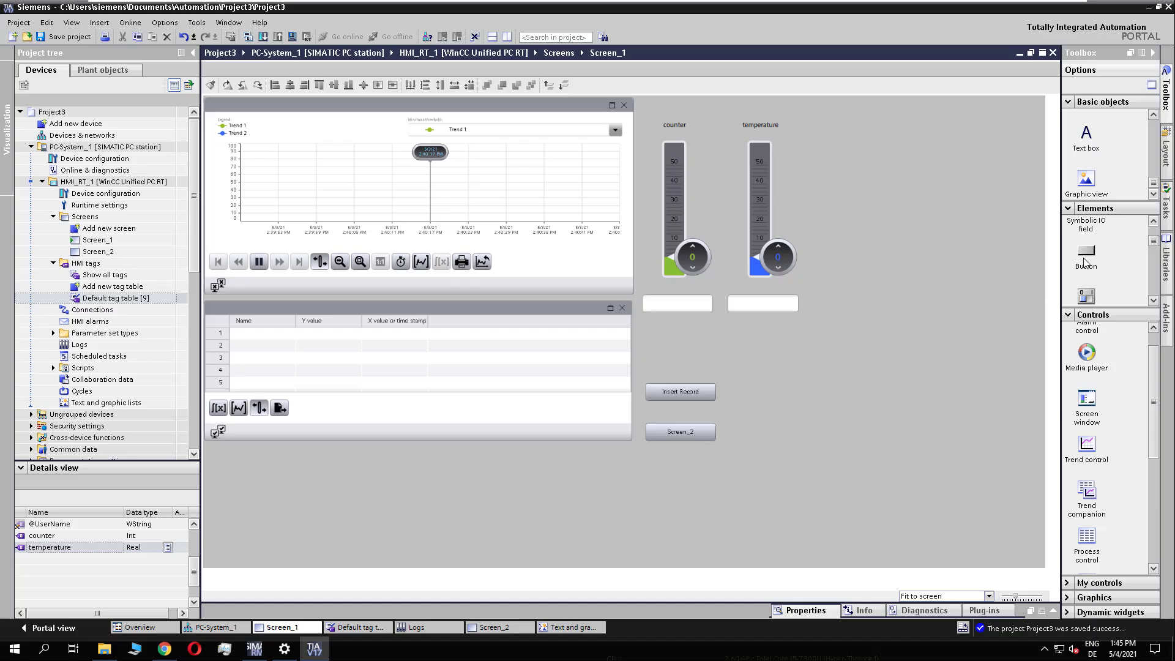
Add a button beside the Insert Record button on Screen_1 and label it "read Audit create .csv".
left_click_drag(1085, 263, 728, 383)
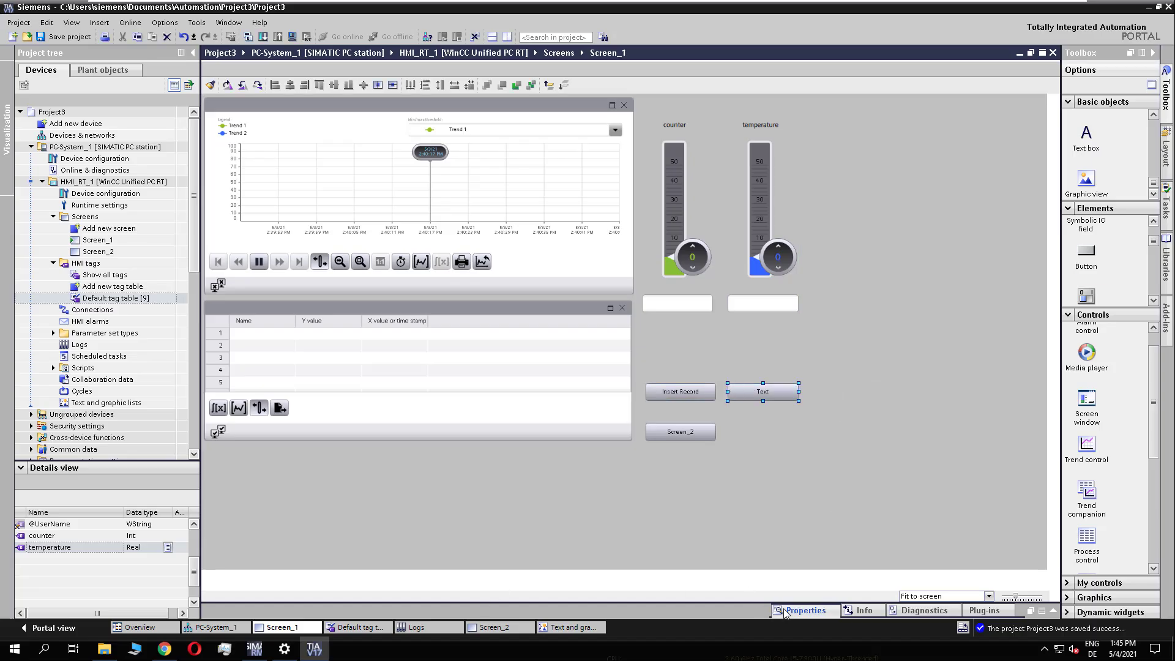
left_click(805, 610)
left_click(277, 367)
left_click(276, 367)
type("read Audit create .csv")
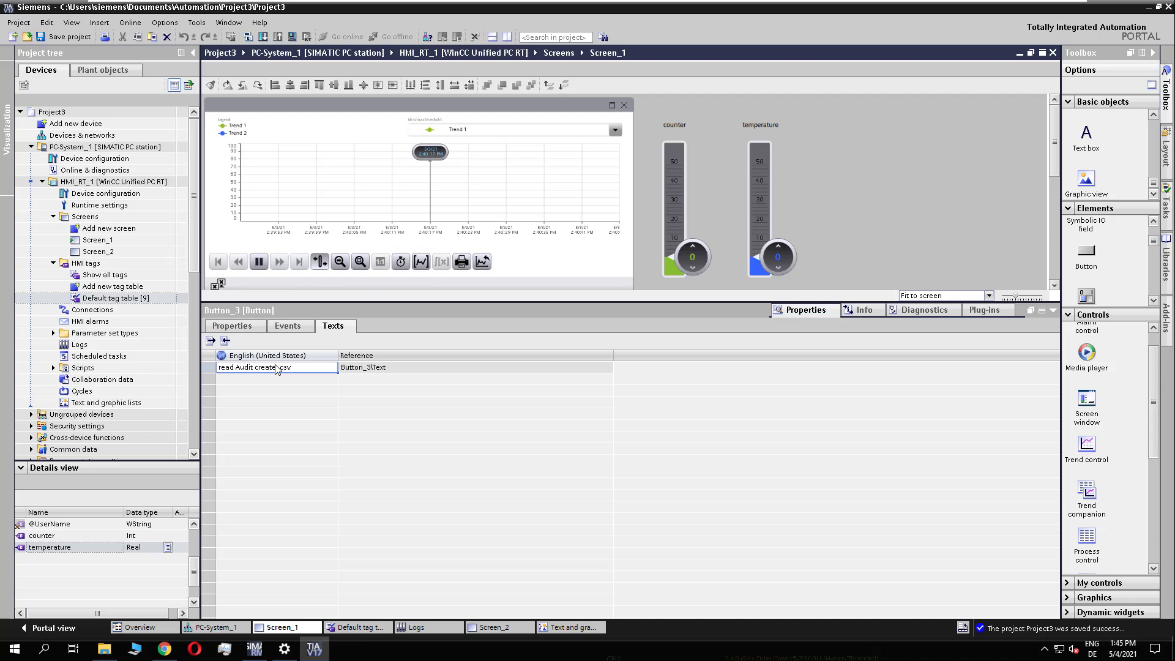
Create a script for the new button's Press event and insert the audit trail snippet "Export electronic records as CSV".
left_click(287, 325)
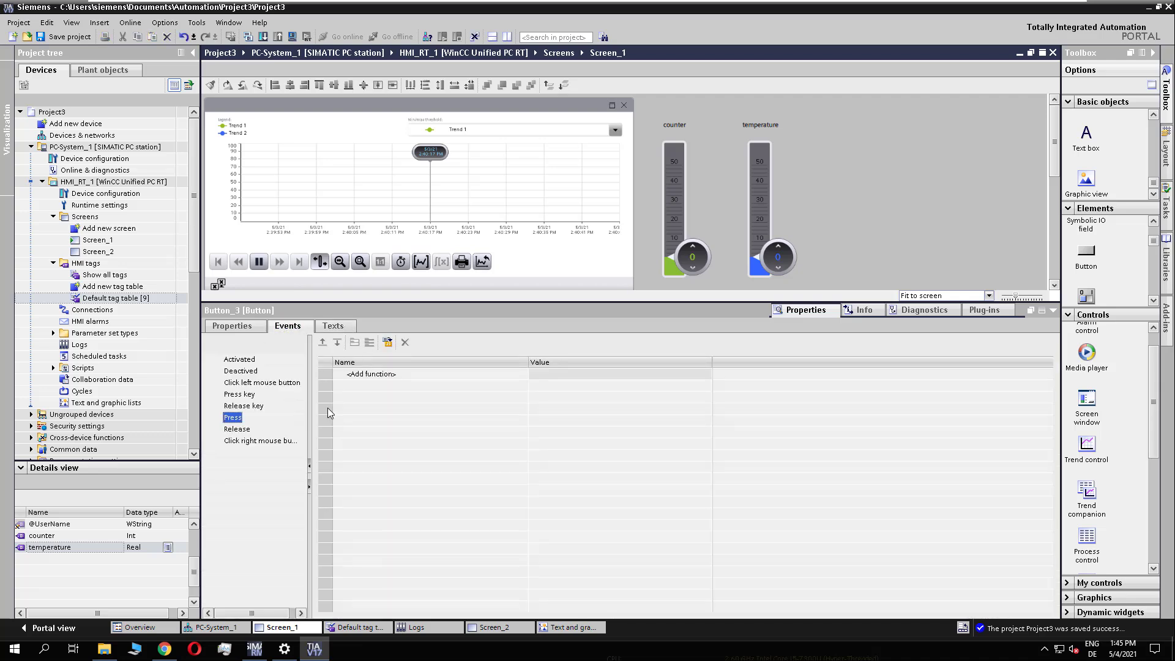
left_click(362, 373)
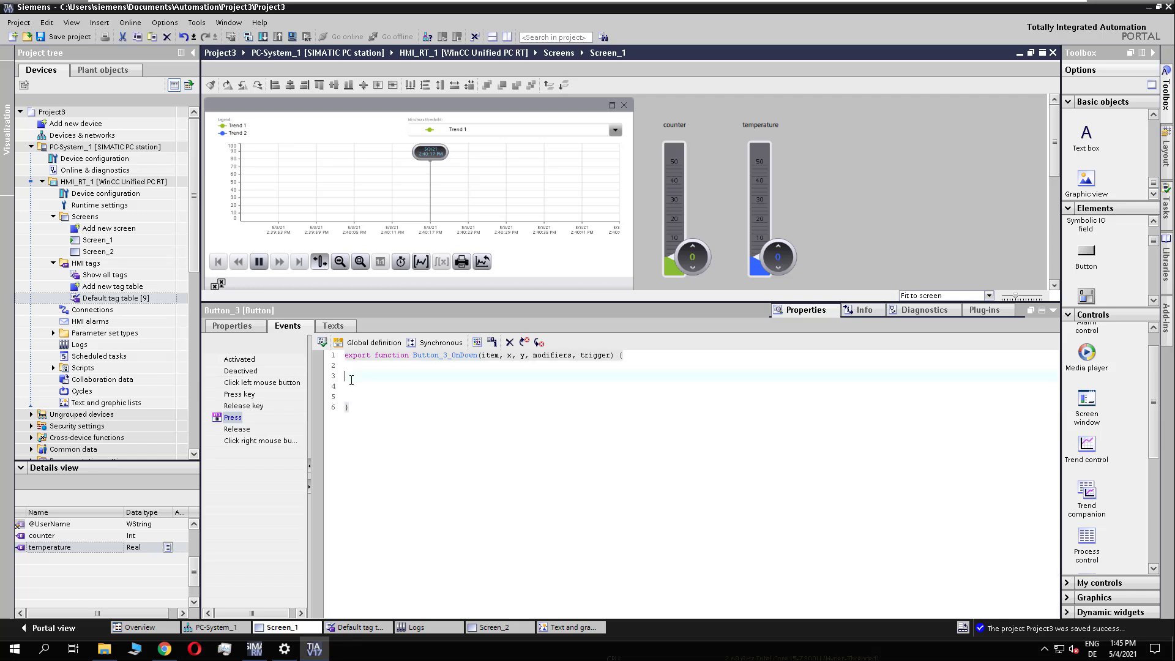
right_click(351, 380)
mouse_move(508, 408)
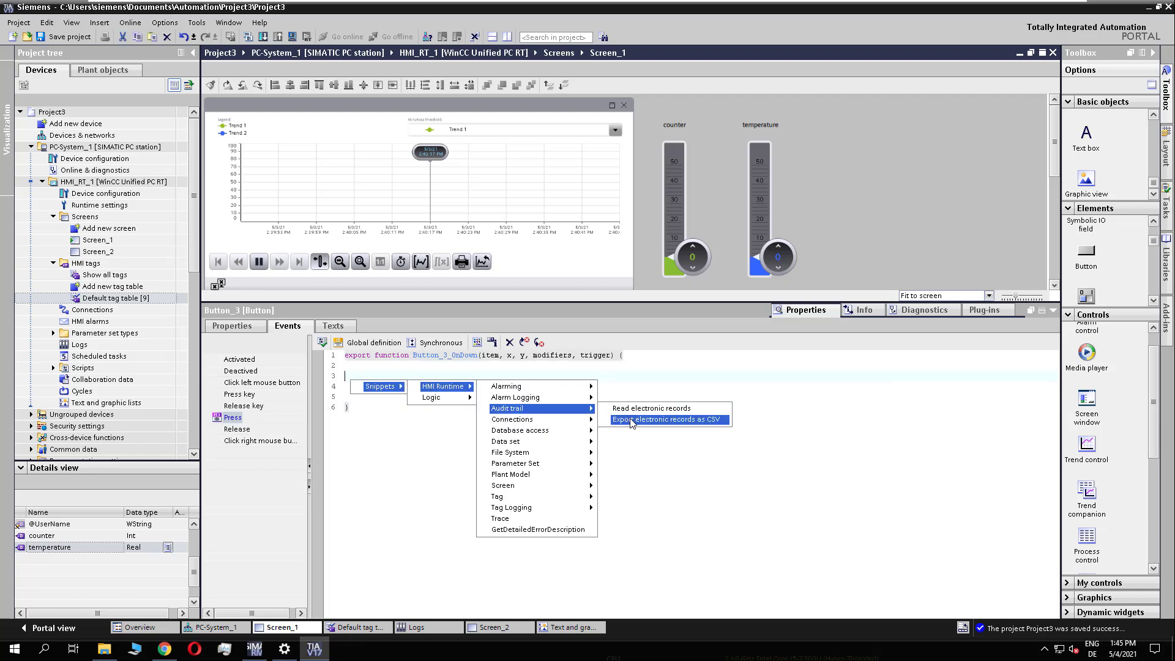
left_click(631, 419)
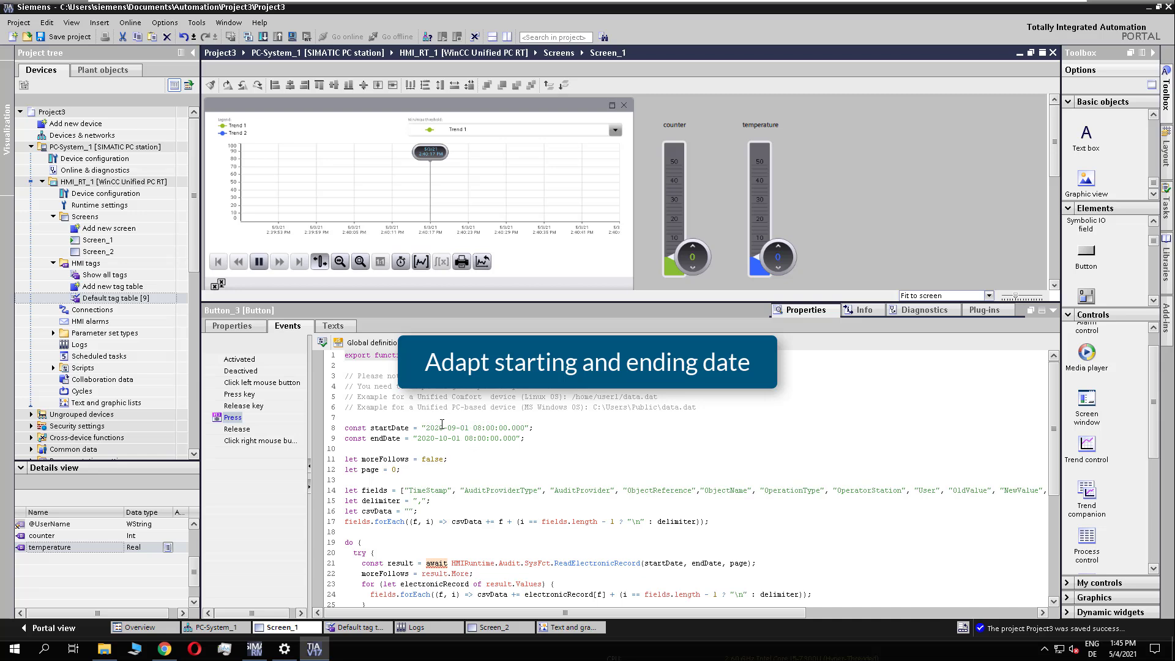
key("BackSpace")
type("1")
key("Right")
key("Right")
key("Right")
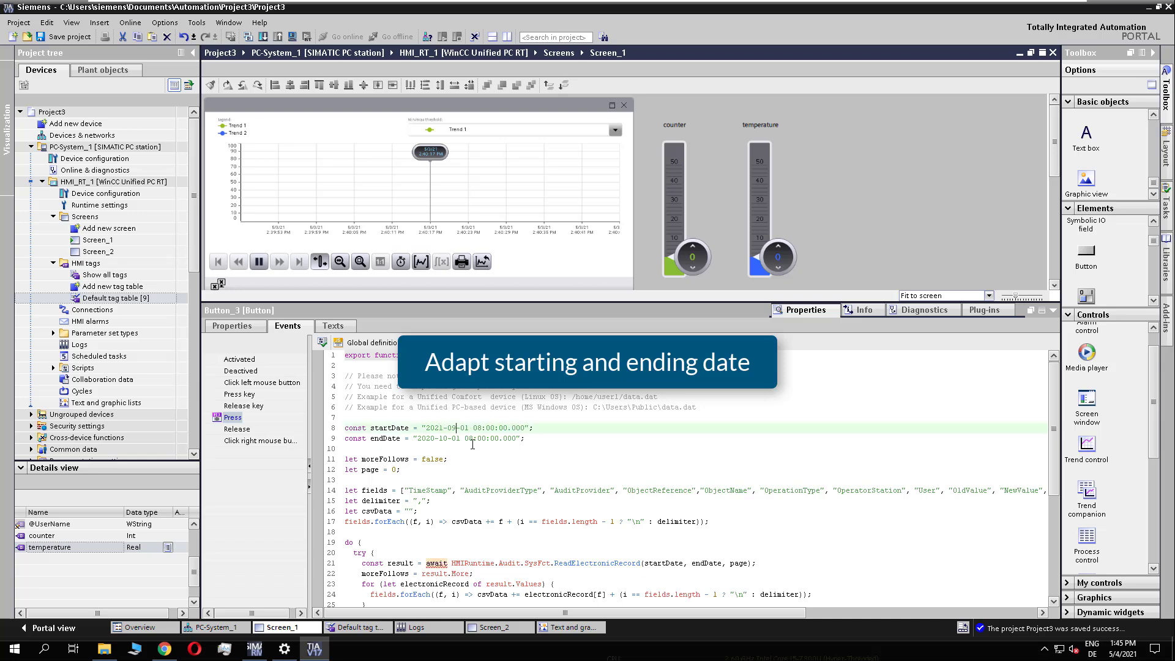
key("BackSpace")
type("5")
key("BackSpace")
type("4")
key("Right")
key("Right")
key("Right")
key("BackSpace")
type("2")
key("Left")
key("Left")
key("Left")
key("BackSpace")
type("3")
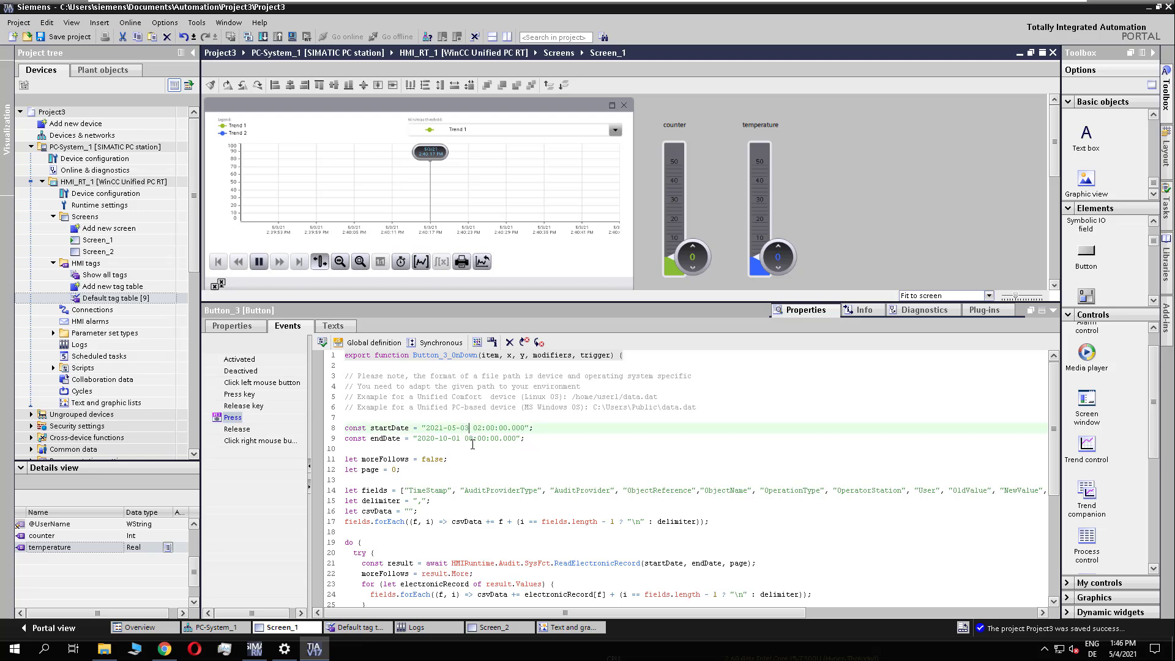
Set the script's endDate to 5 May 2021.
key("Down")
key("Right")
key("BackSpace")
type("1")
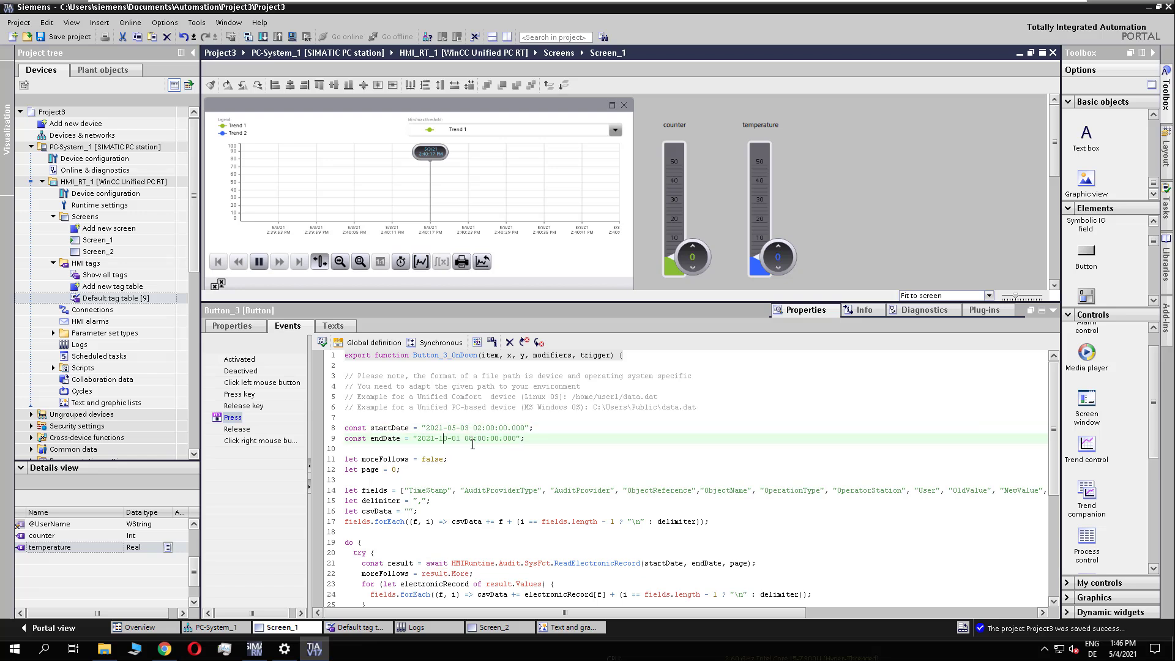
key("Right")
key("Right")
key("BackSpace")
type("5")
key("Right")
key("Right")
key("Right")
key("BackSpace")
type("5")
Use double backslashes in the script's fileName path and insert the folders siemens\\documents\\automation after Users.
scroll(482, 460, "down", 6)
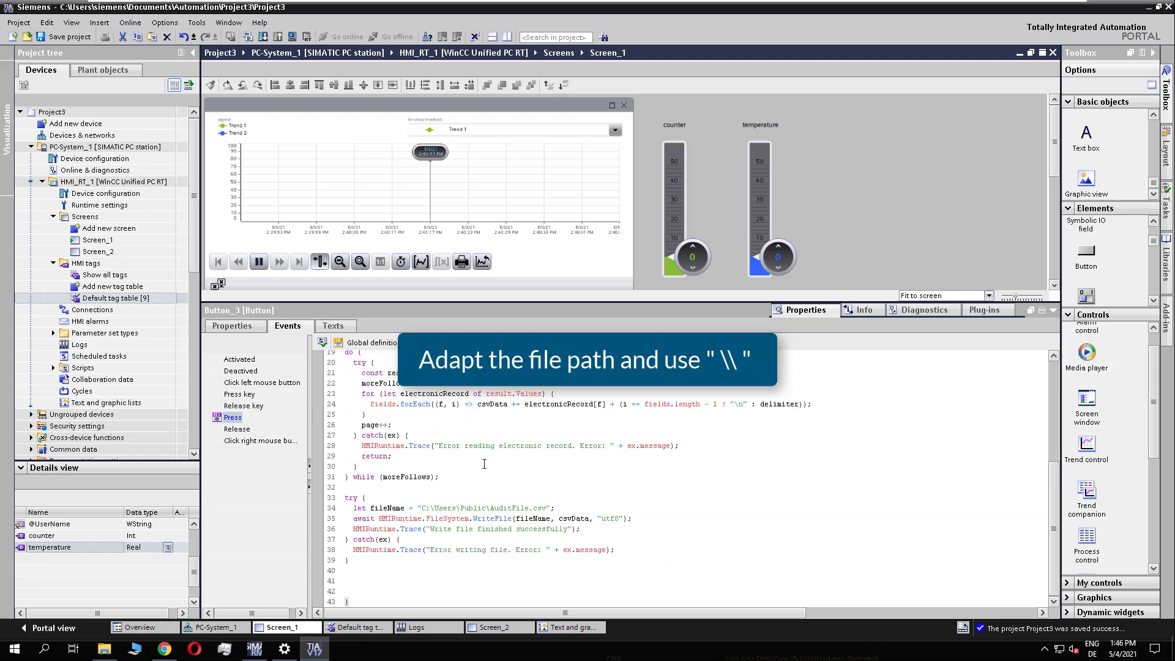
left_click(432, 508)
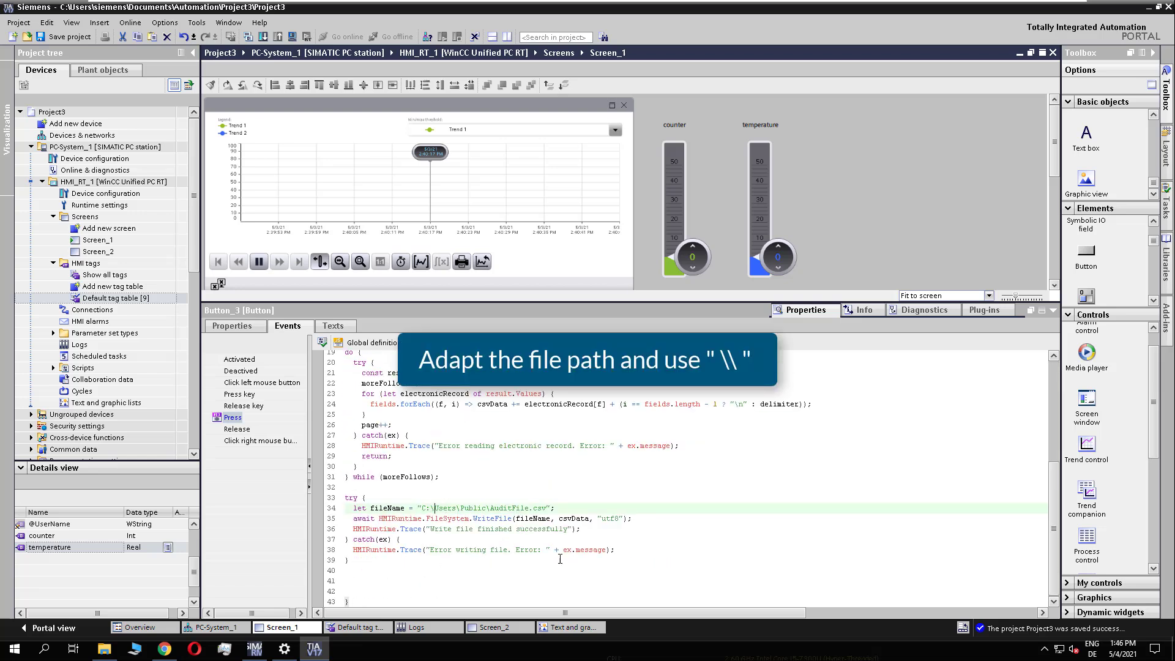
type("\\\\")
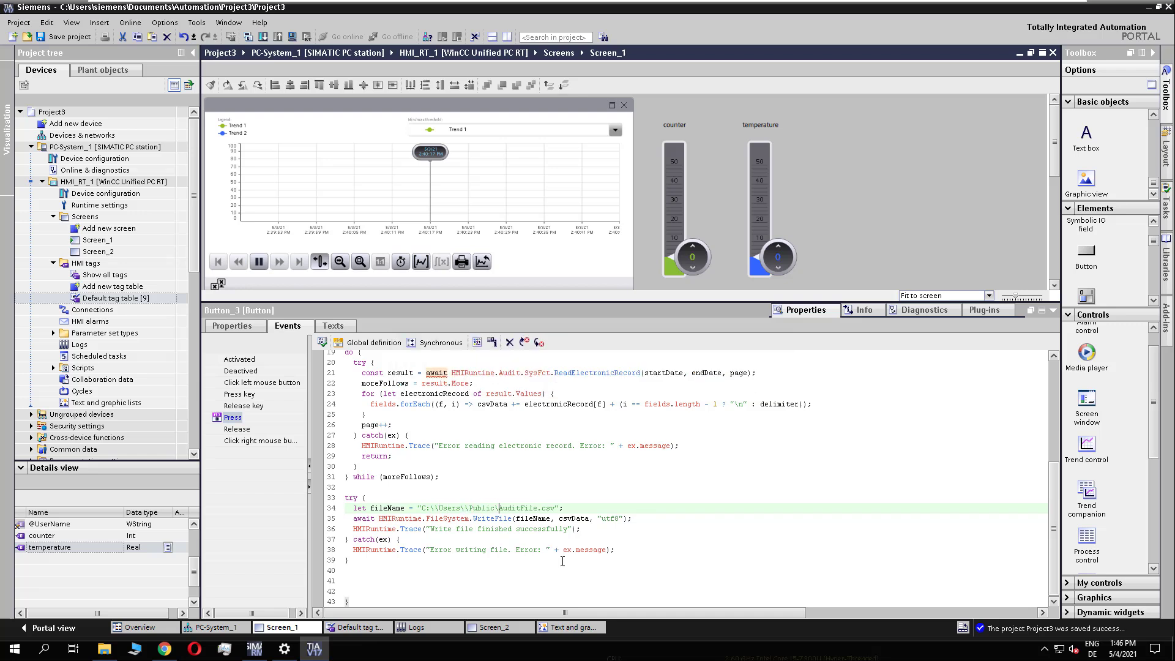
type("\\")
type("siemens\\\\")
type("\\\\")
type("documents")
type("\\\\")
type("automation")
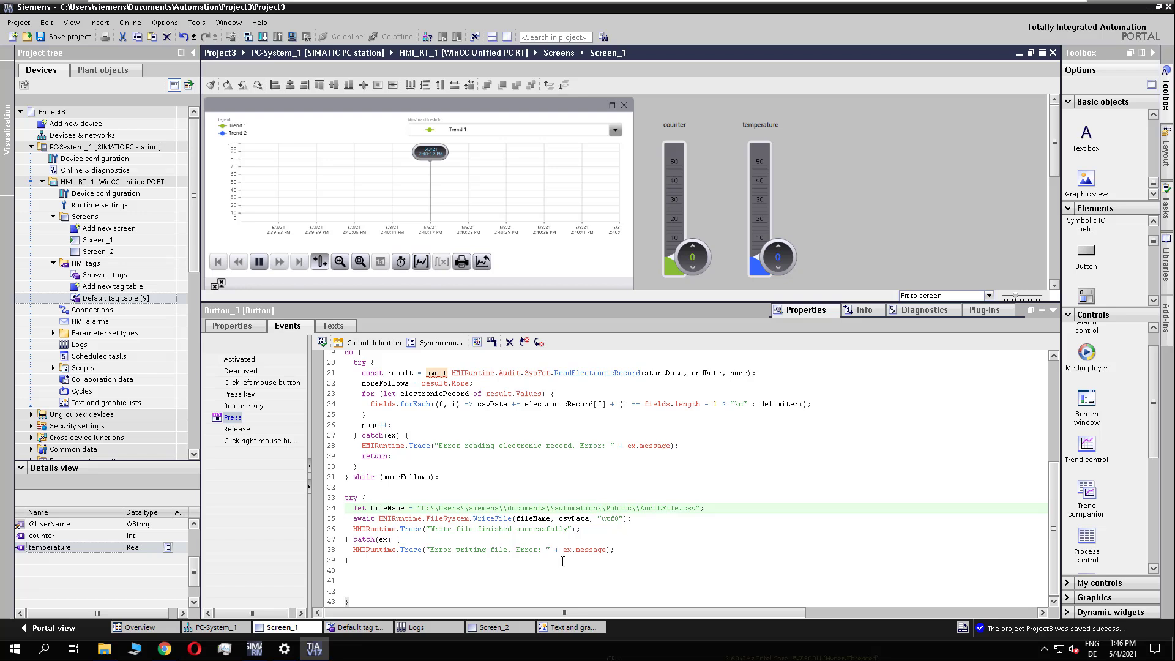
Remove the Public folder from the script's fileName path, leaving AuditFile.csv directly in the automation folder.
key("shift+Right")
key("shift+Right")
key("shift+Right")
key("shift+Right")
key("shift+Right")
key("Delete")
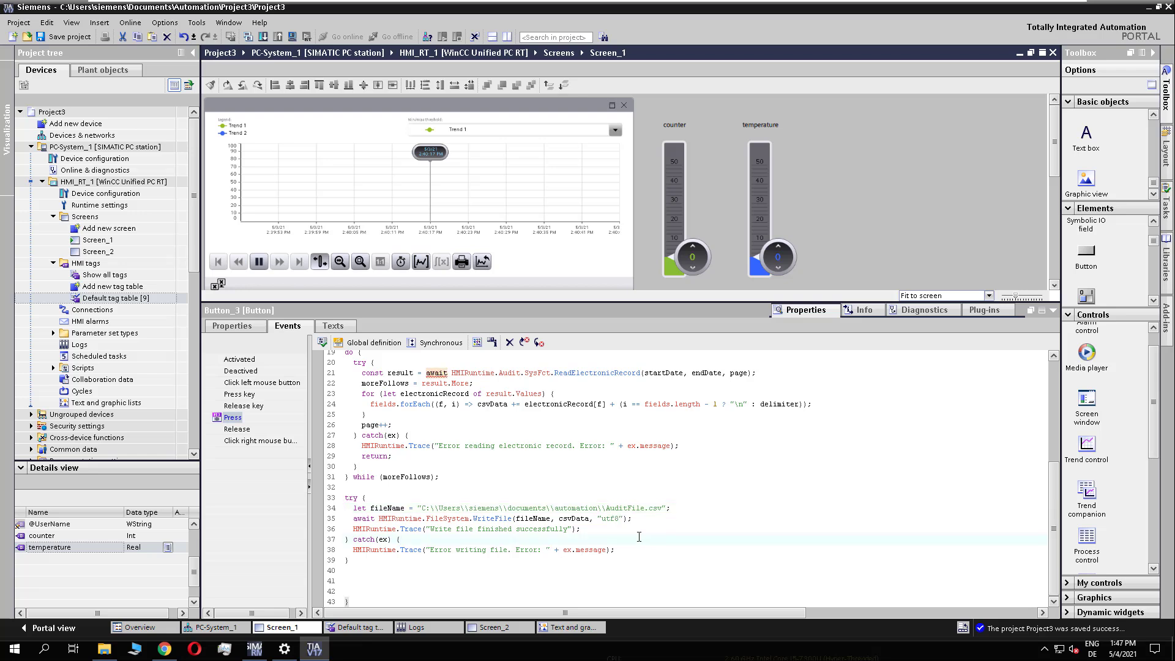
Compare the export path with the Automation folder's path in File Explorer and capitalise Documents in the script's fileName.
left_click(104, 648)
left_click(511, 174)
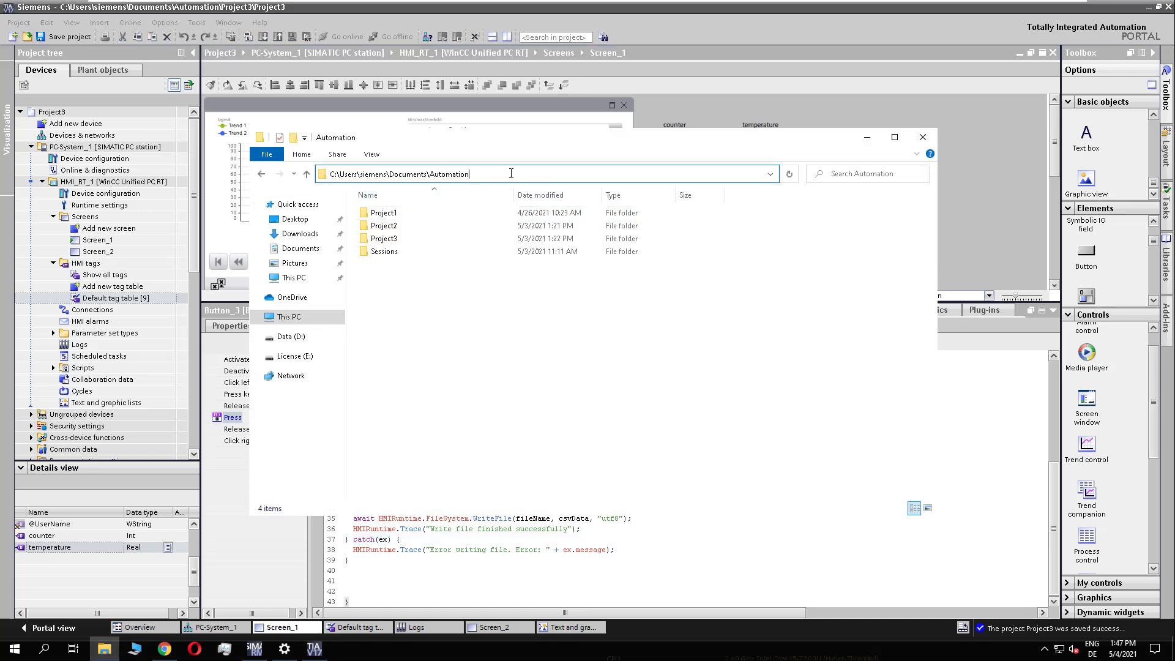
left_click(624, 336)
left_click(867, 137)
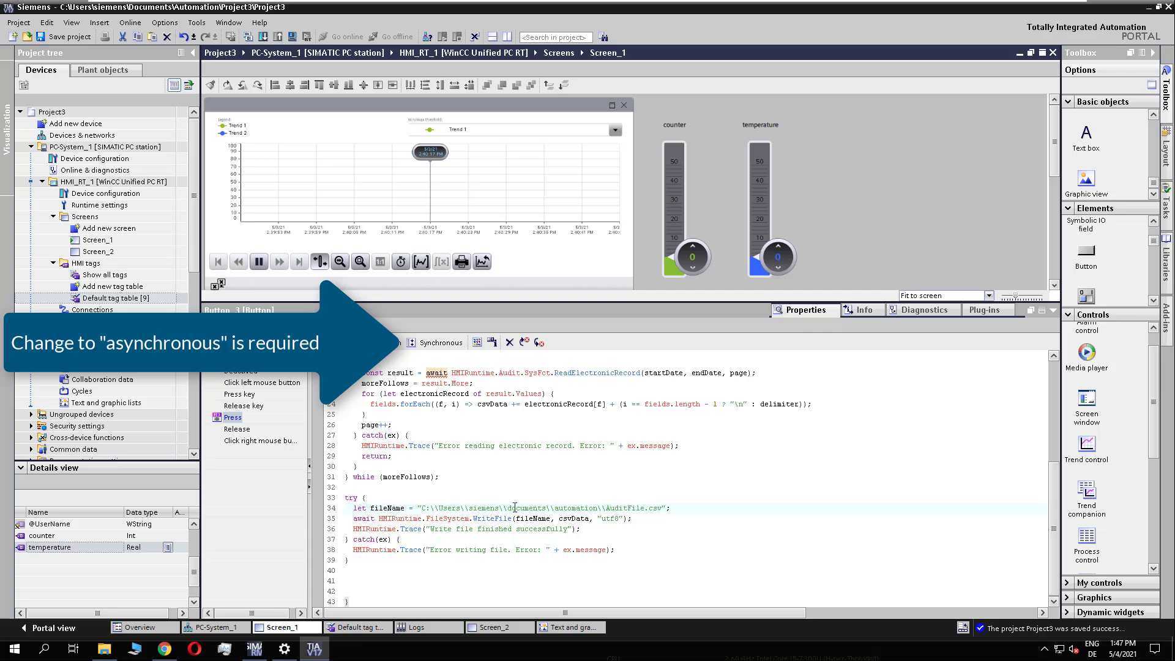
key("BackSpace")
type("D")
key("ctrl+Right")
left_click(624, 549)
left_click(1051, 313)
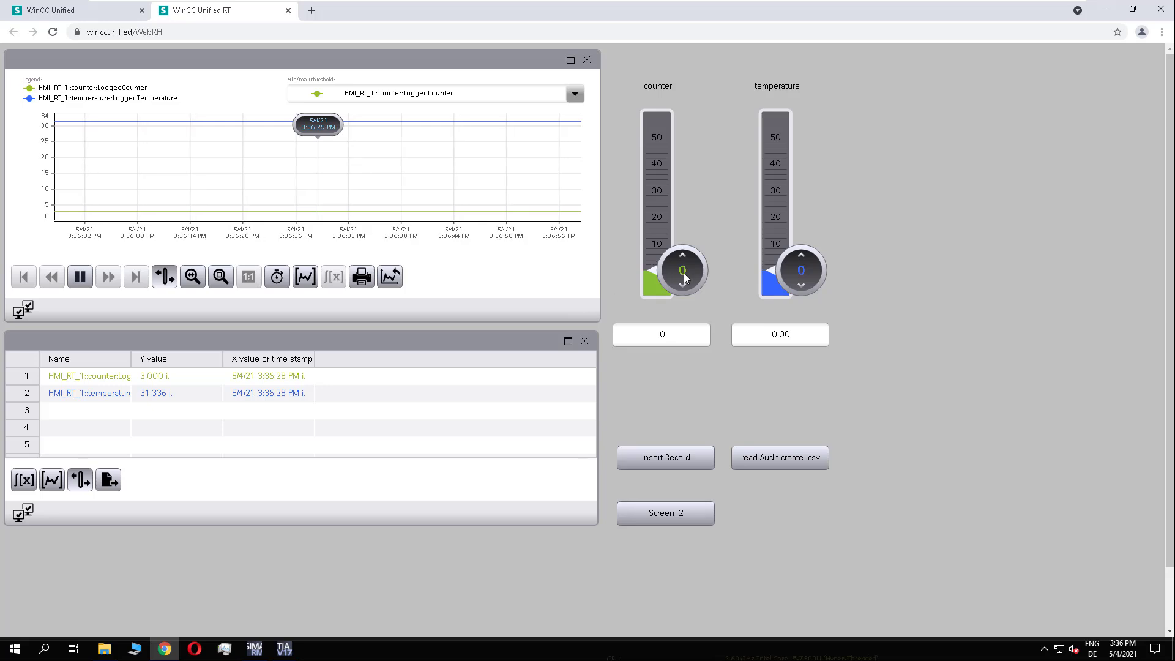
In the runtime, set temperature to about 26 and counter to about 19, confirming the counter change with myAuditComment1.
left_click_drag(776, 277, 795, 201)
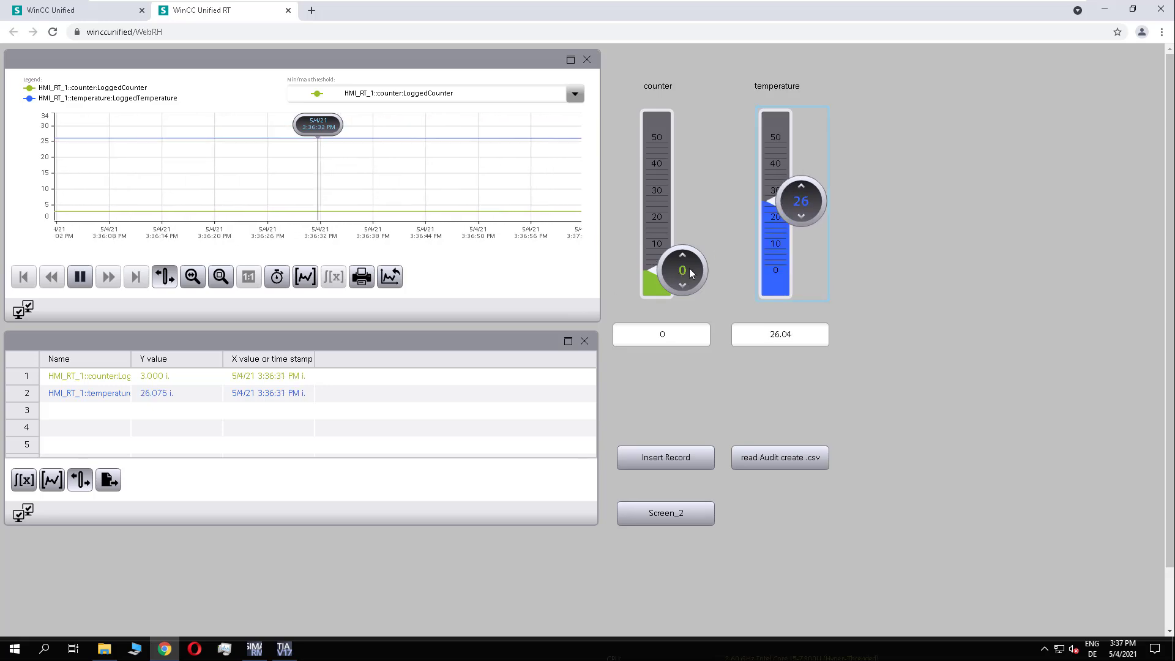
left_click_drag(691, 275, 692, 224)
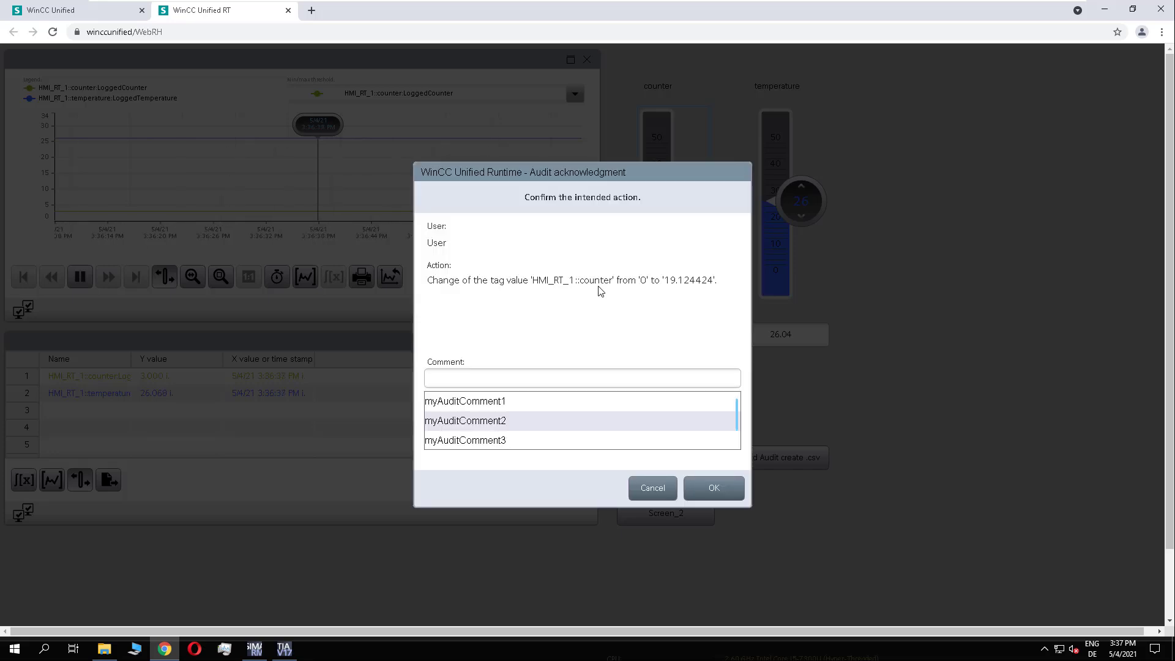
left_click(482, 407)
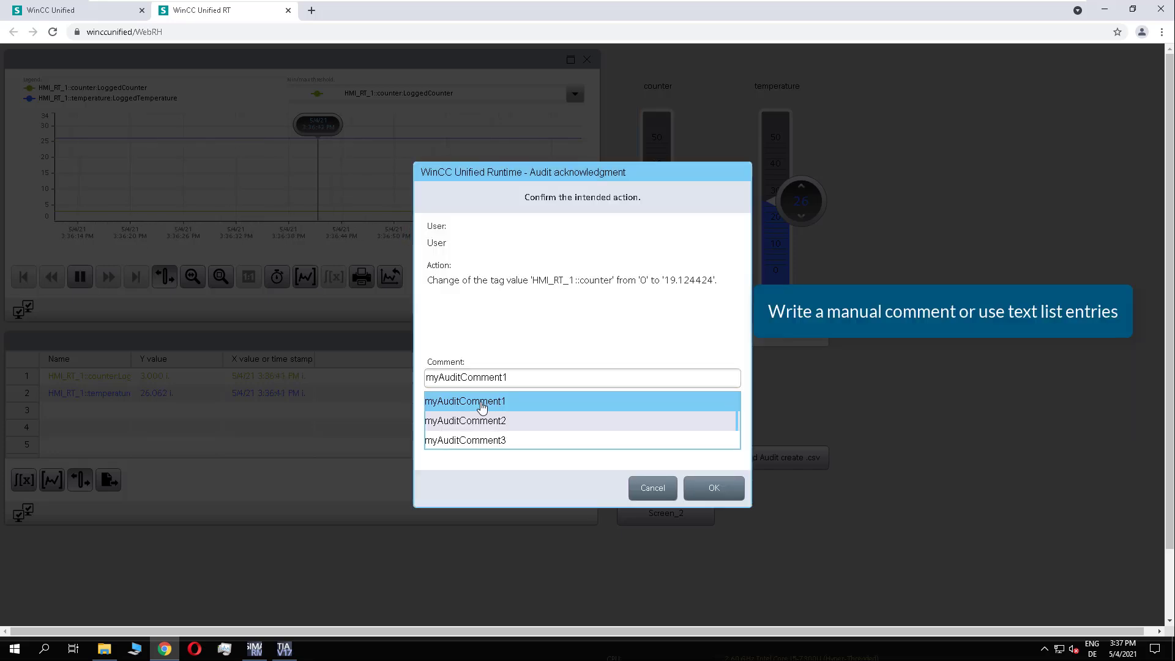
left_click(710, 489)
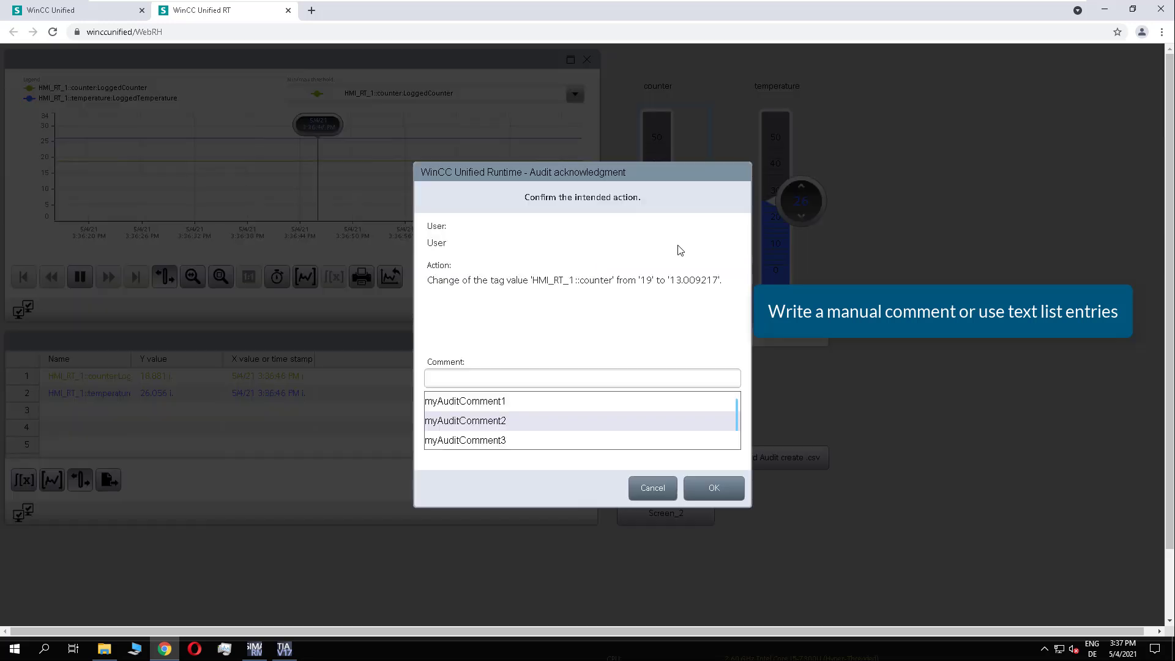
Confirm the counter change to about 13 with the manual comment "mymanualComment".
left_click(529, 377)
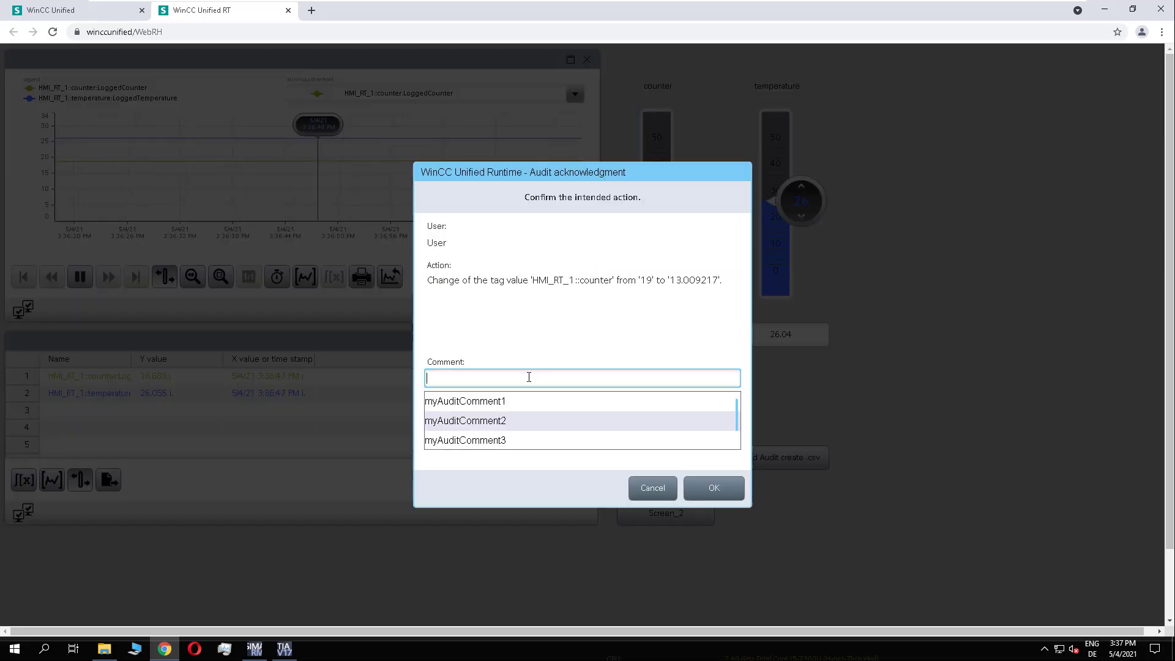
type("mymanualComment")
left_click(710, 488)
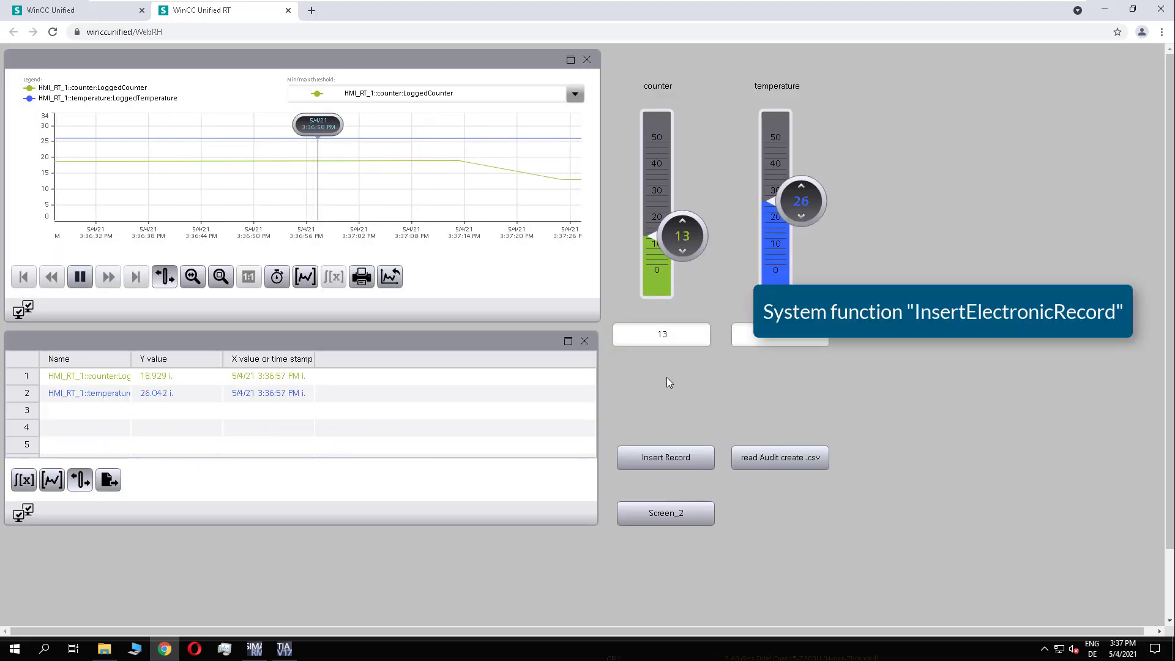
Insert an electronic record with the Insert Record button and confirm it with the comment "ChangedbySysfunction".
left_click(666, 457)
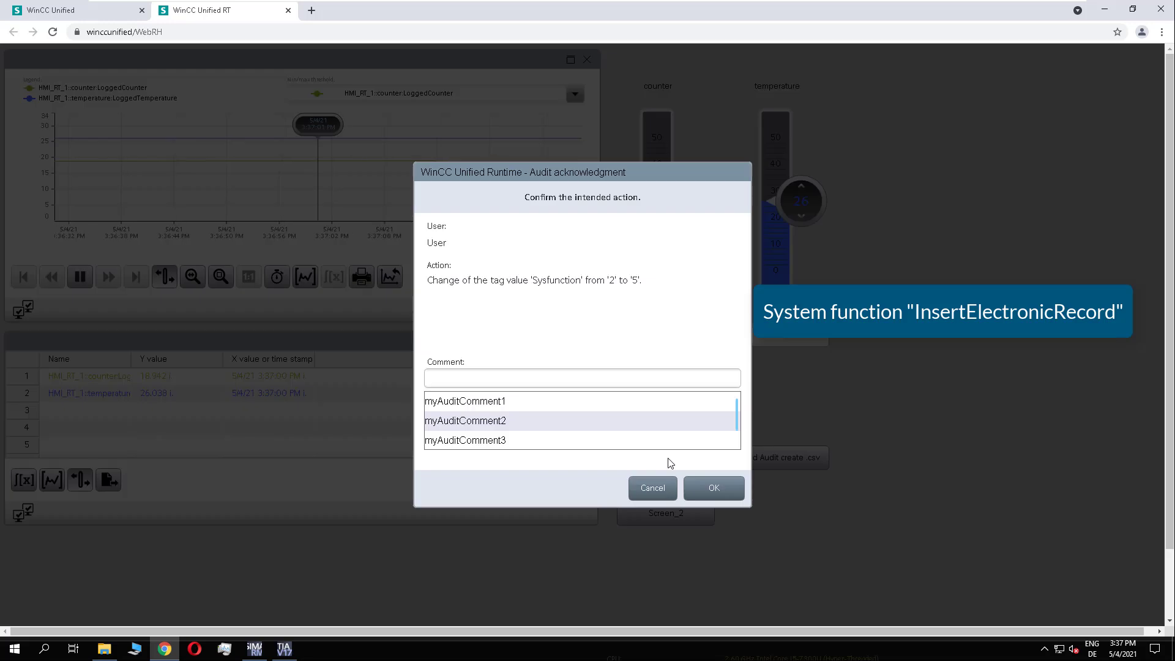
left_click(478, 379)
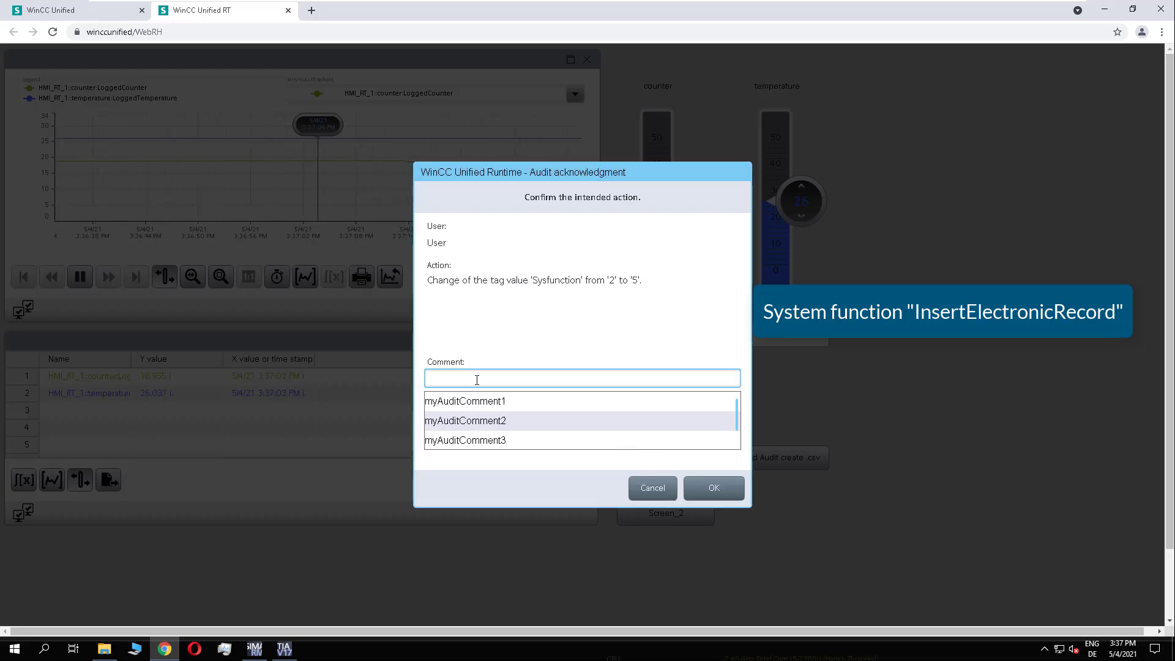
type("ChangewithSys")
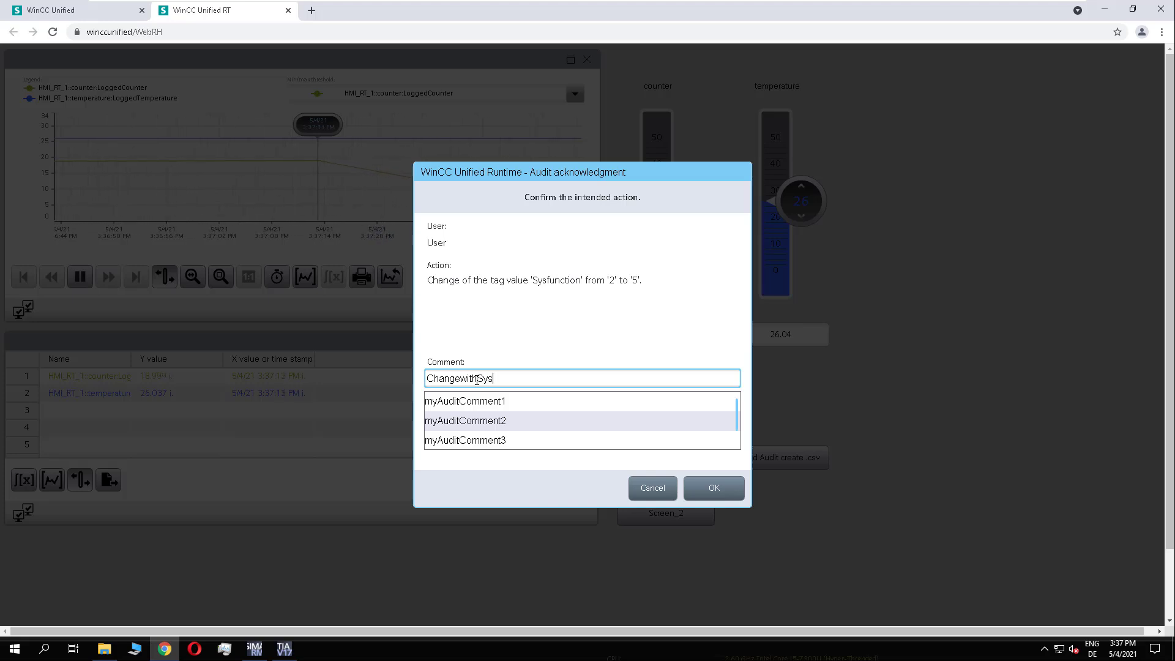
key("BackSpace")
key("BackSpace")
key("BackSpace")
key("BackSpace")
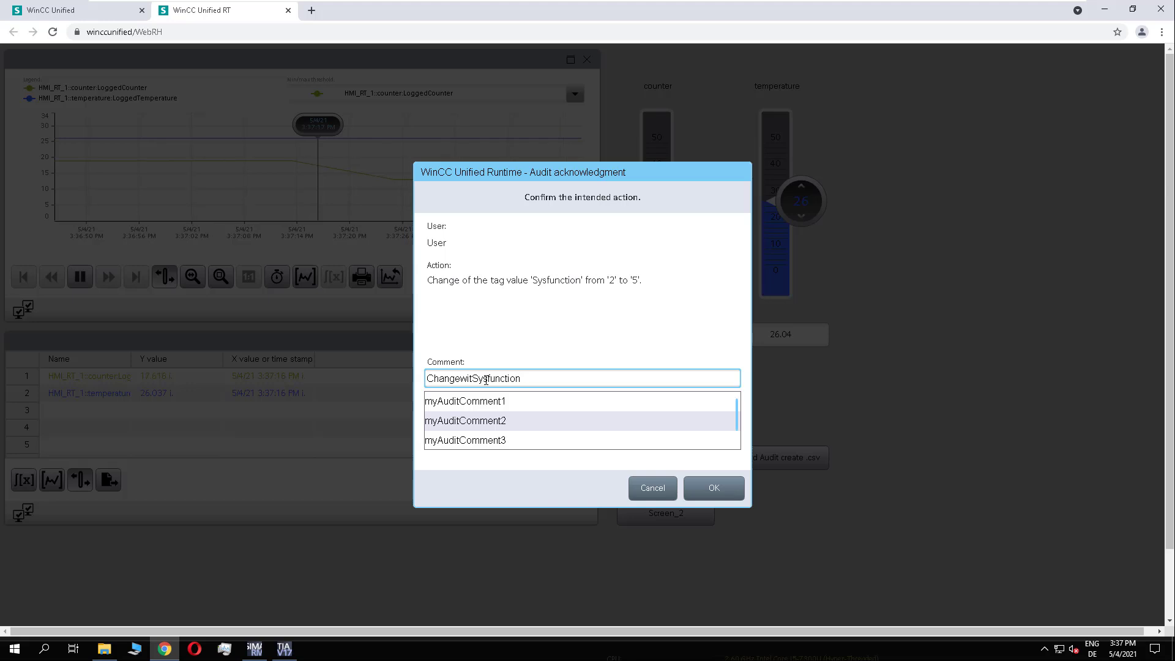
type("dby")
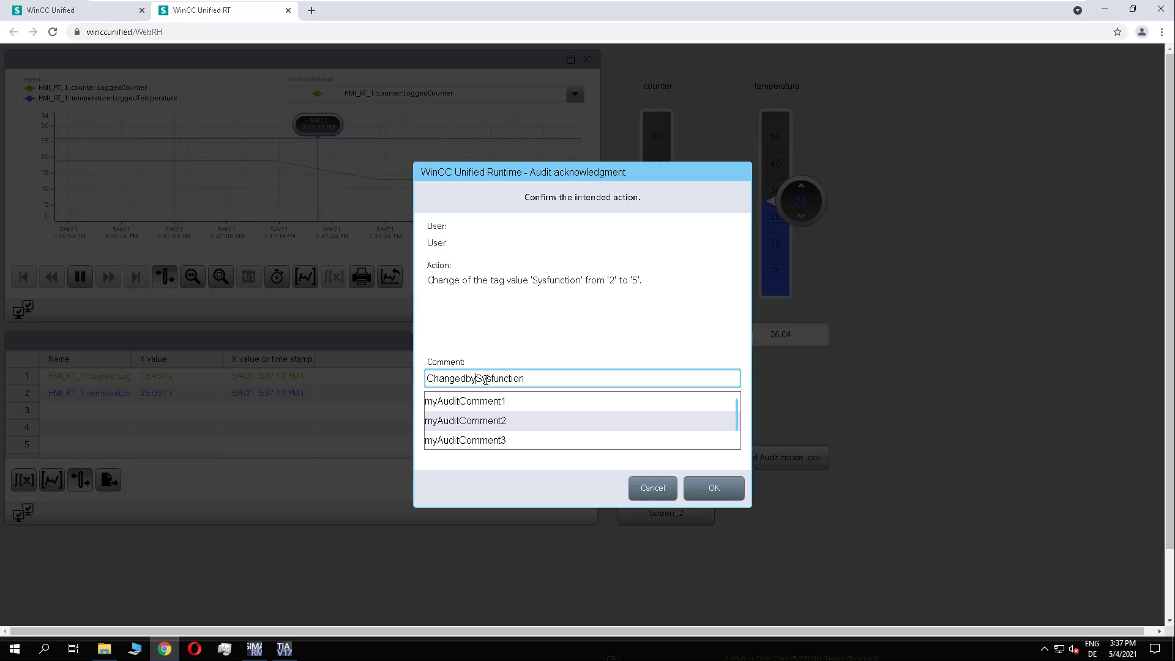
left_click(714, 488)
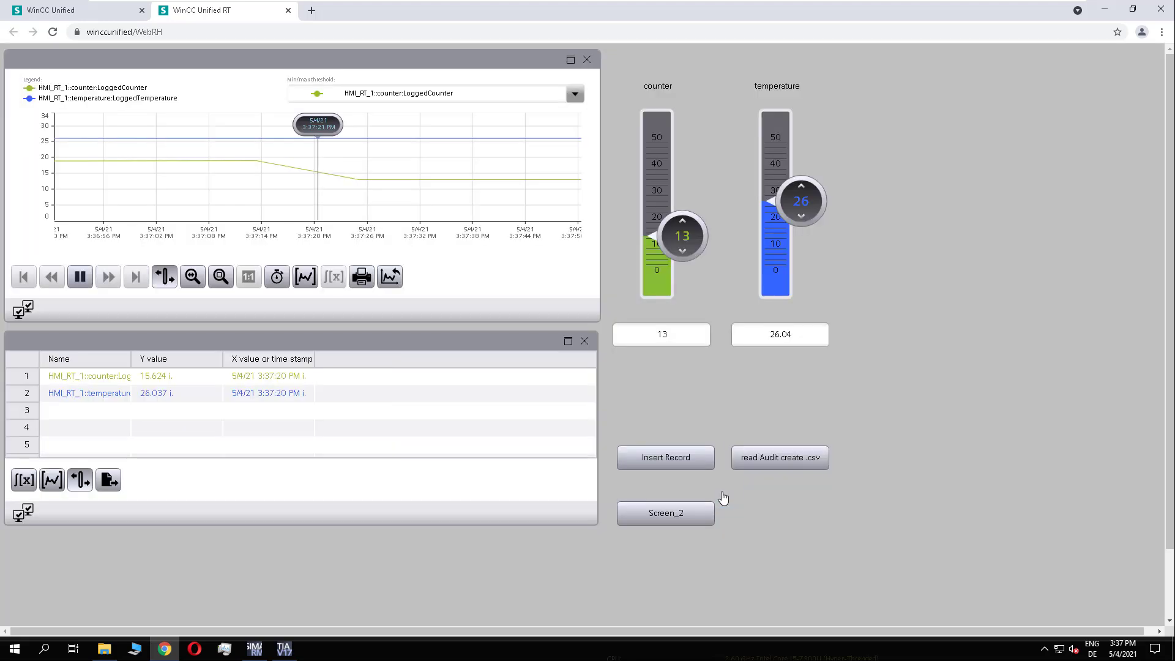
Export the audit trail to the CSV file and open the Documents\Automation folder in File Explorer.
left_click(804, 466)
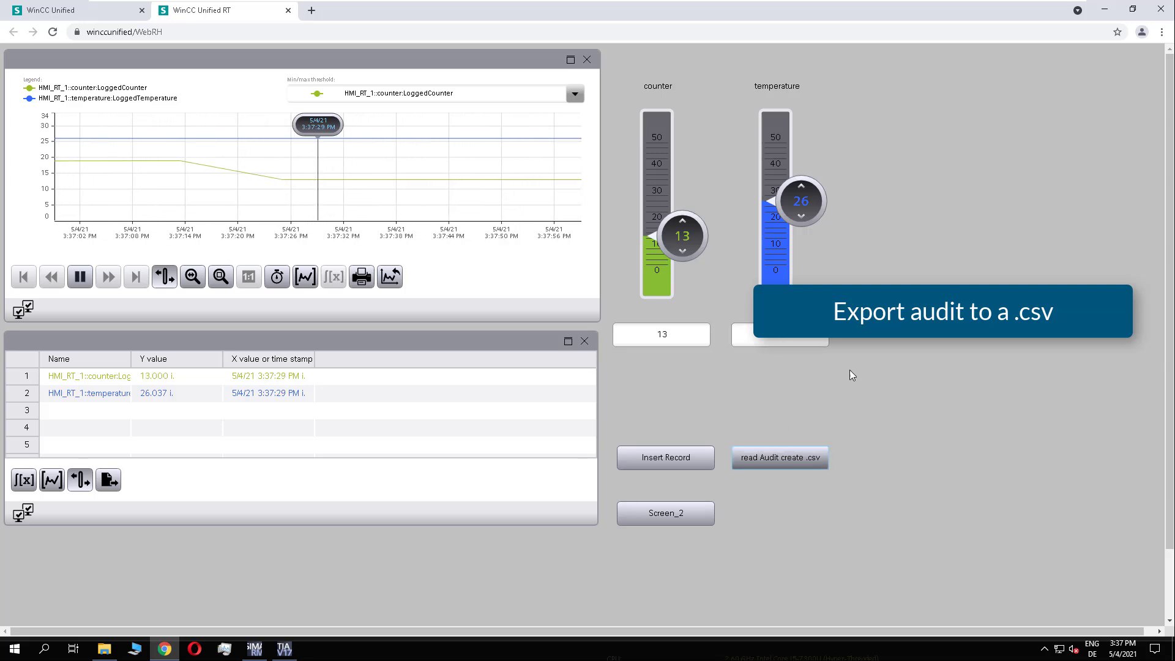
left_click(100, 650)
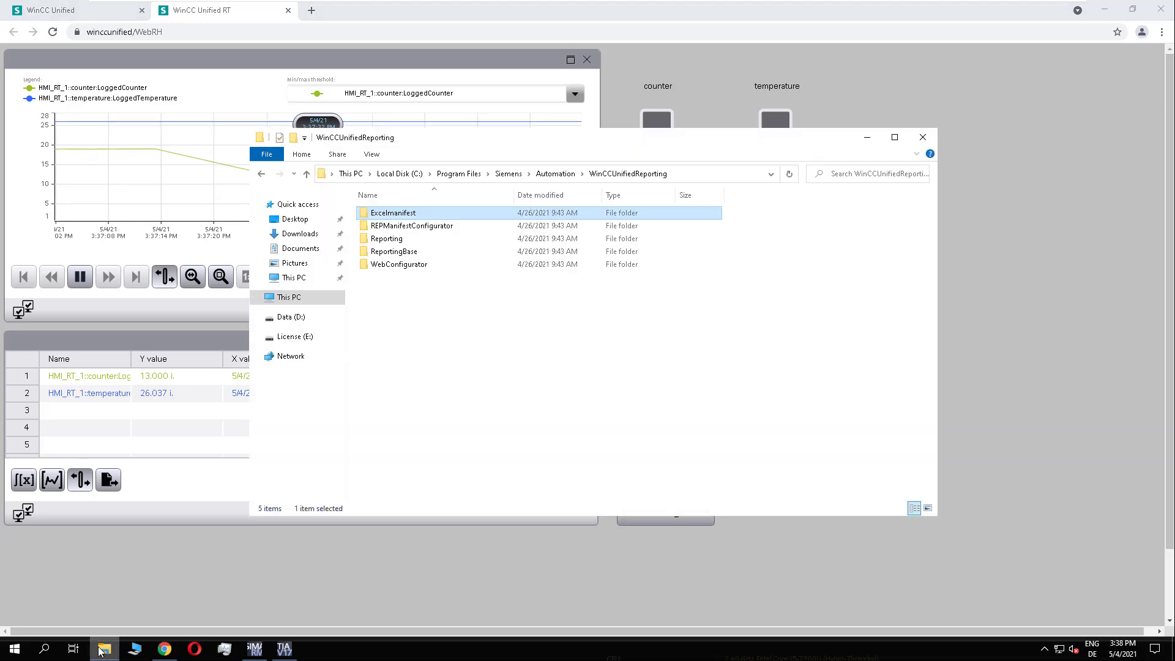
left_click(299, 247)
double_click(381, 196)
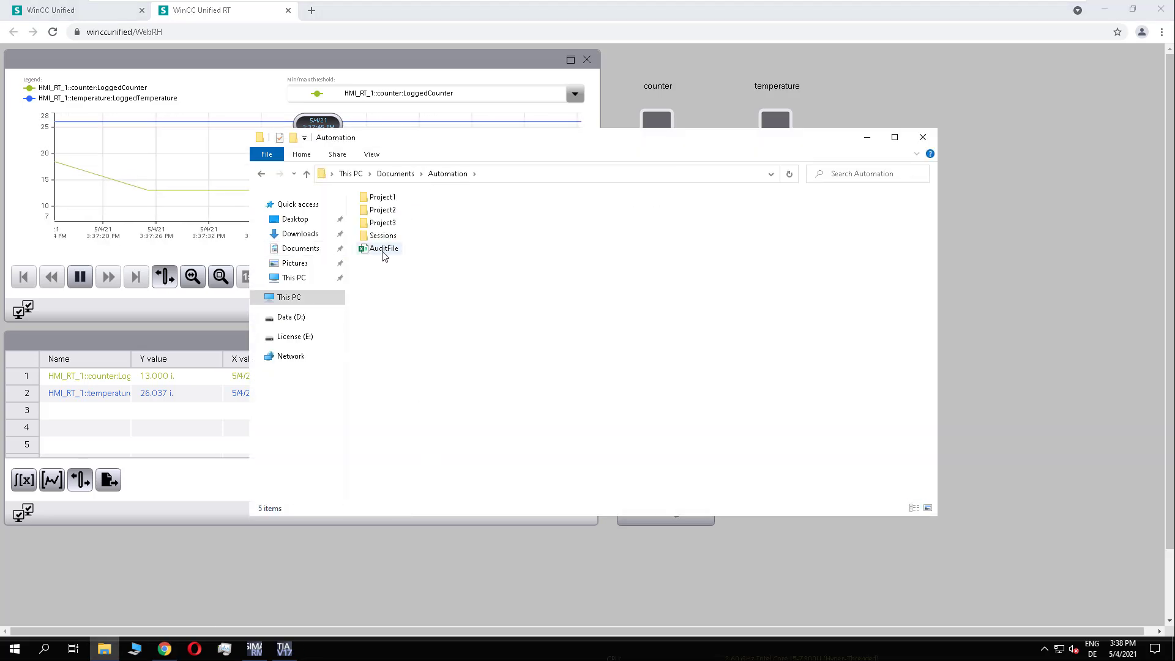
Show the Automation folder's contents in the Details view and open the exported AuditFile in Excel.
right_click(646, 226)
mouse_move(734, 235)
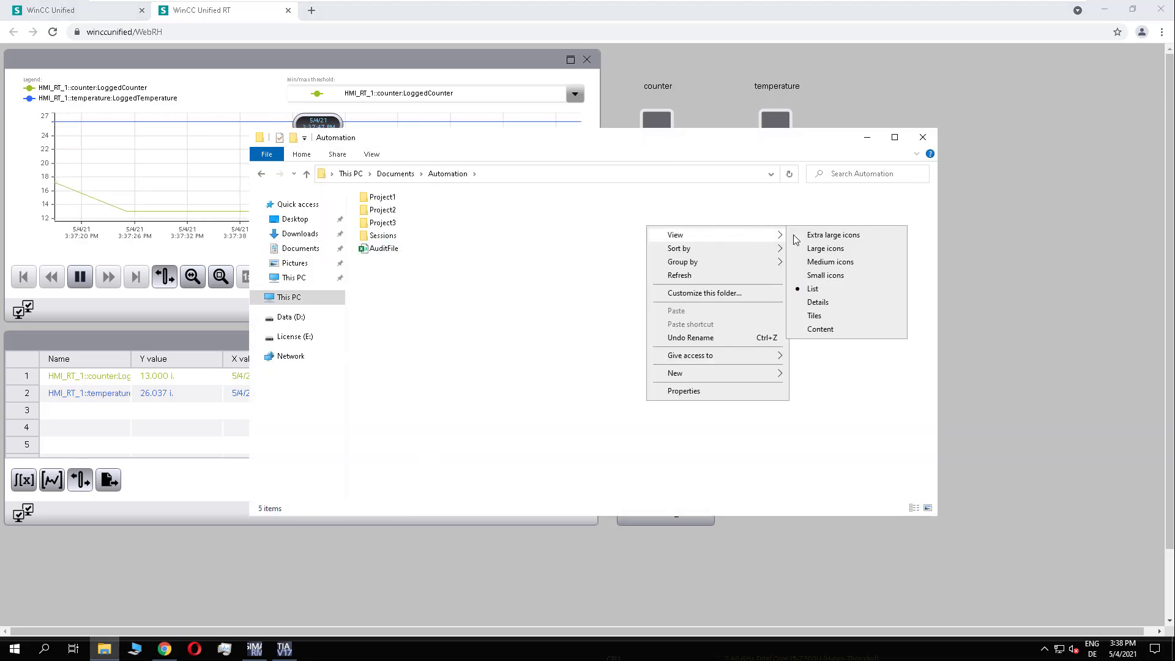
left_click(818, 302)
left_click(558, 271)
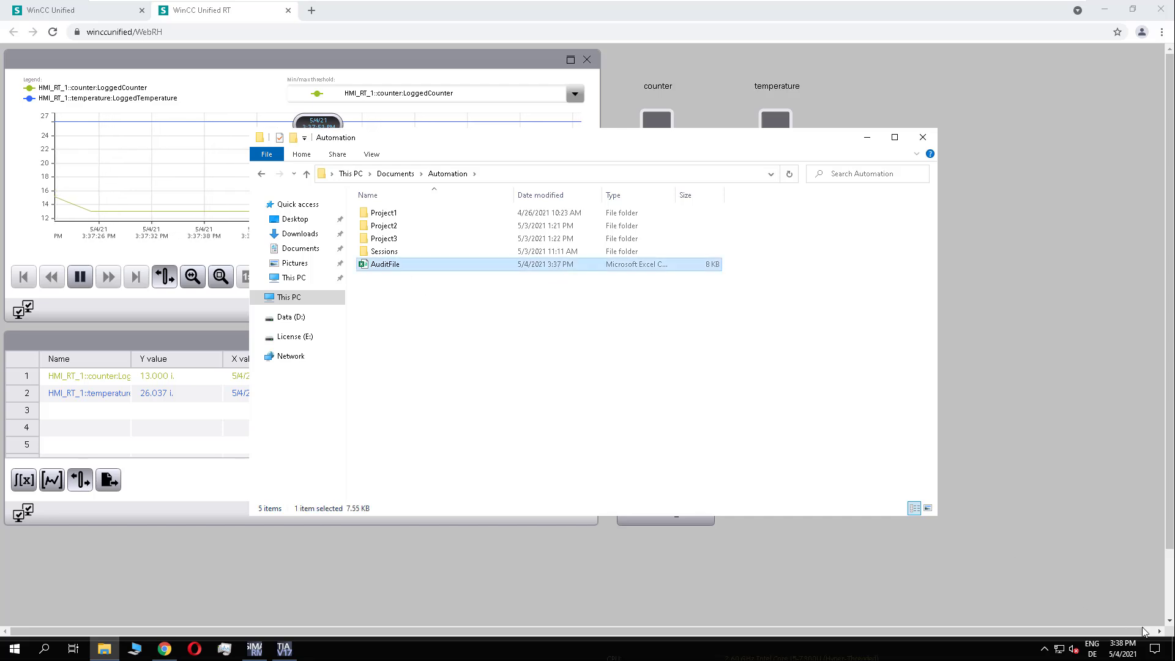
double_click(385, 267)
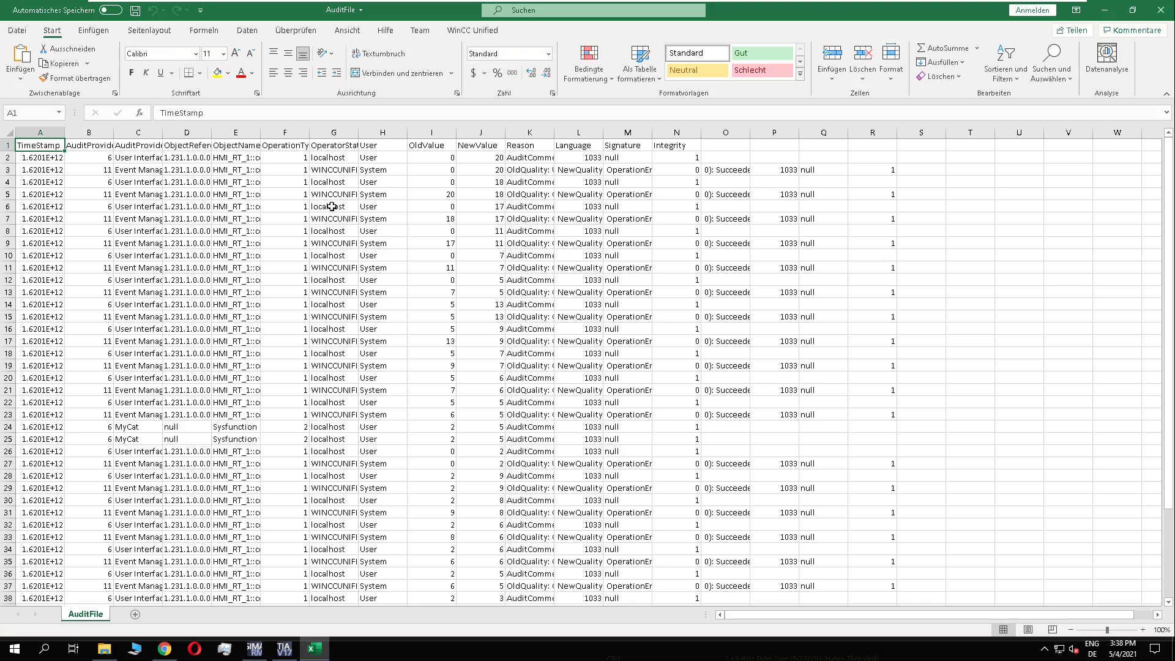
Widen the Reason column K and inspect the recent audit records in rows 42, 45 and 47.
scroll(158, 329, "down", 7)
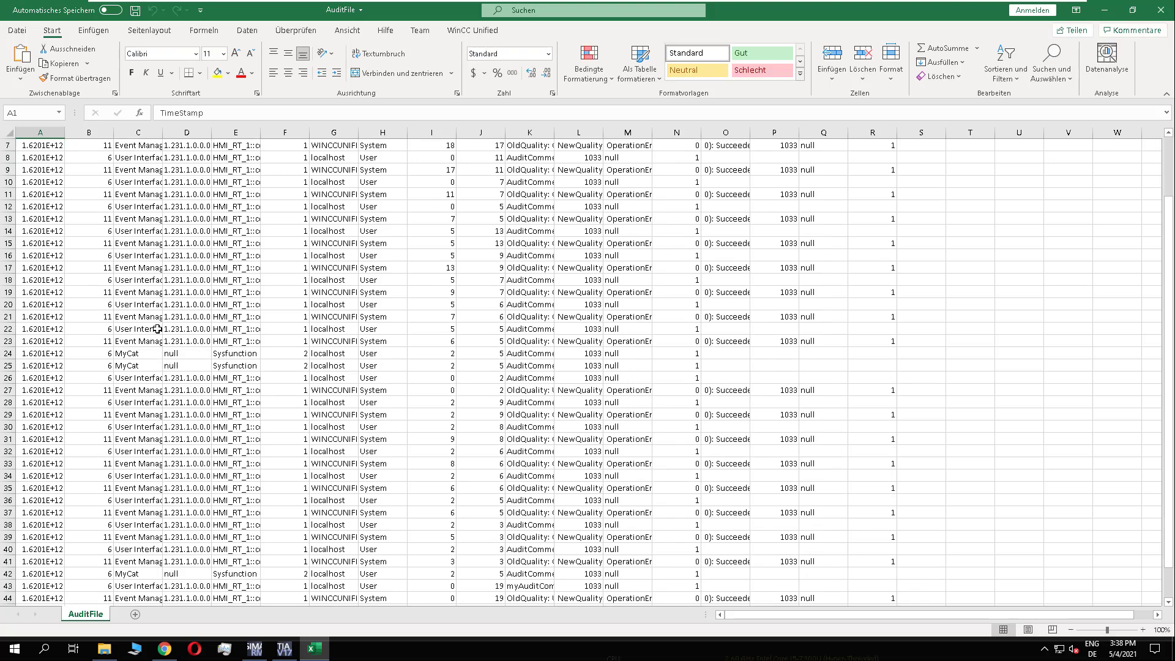
left_click(8, 390)
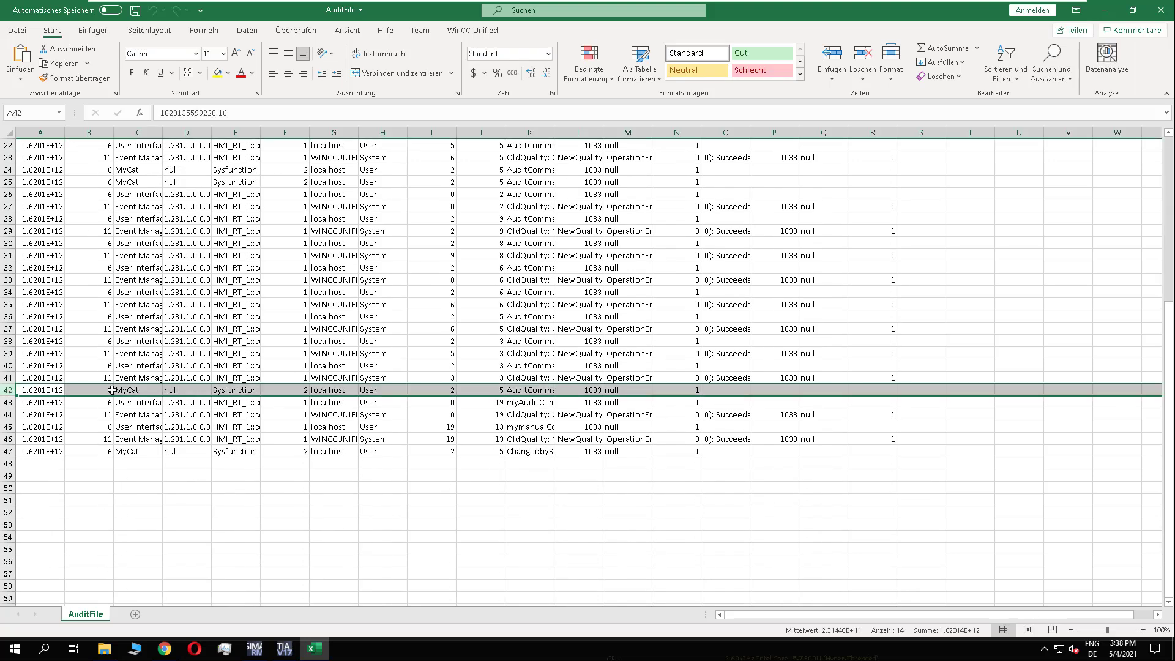
left_click_drag(554, 132, 634, 132)
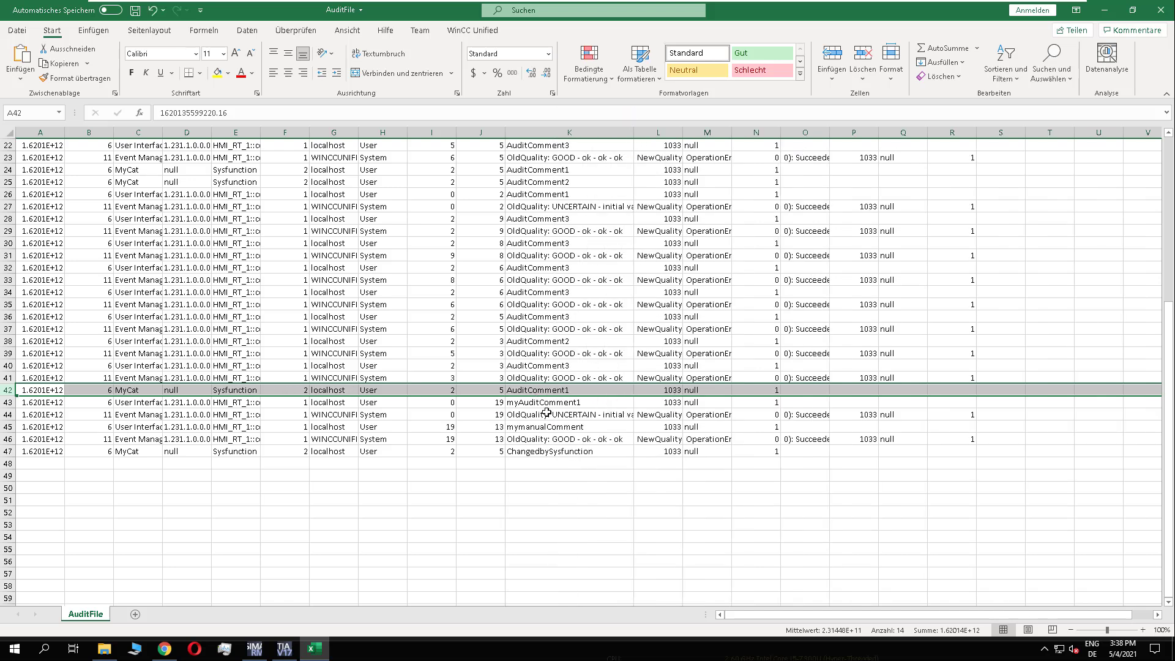
left_click(9, 451)
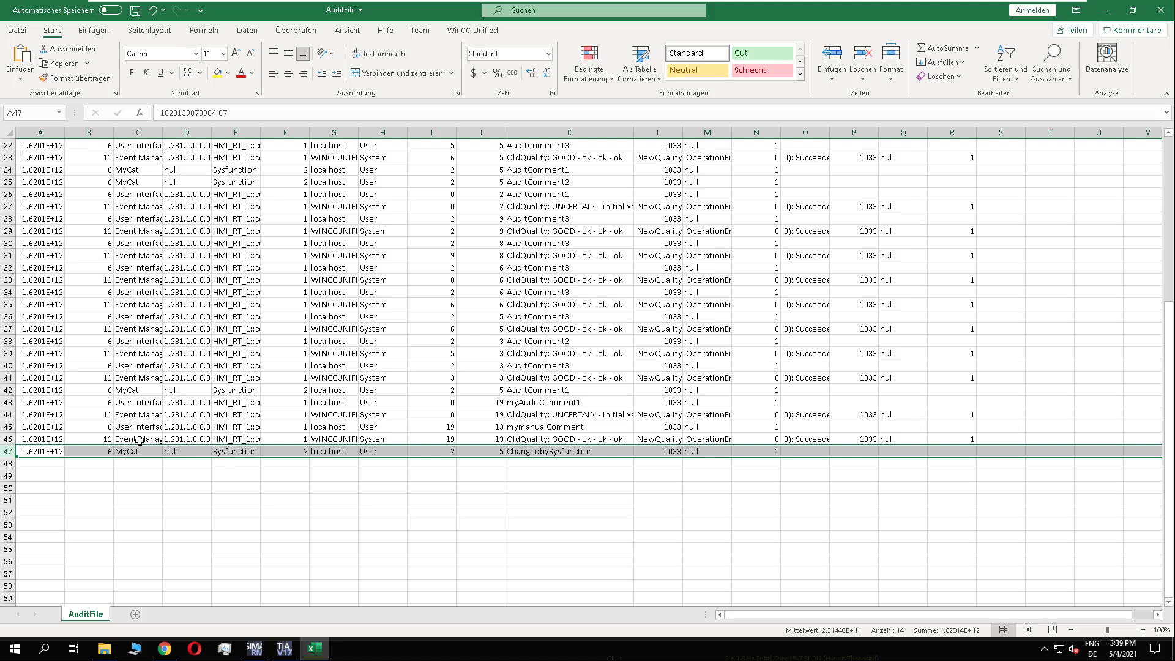
left_click(533, 429)
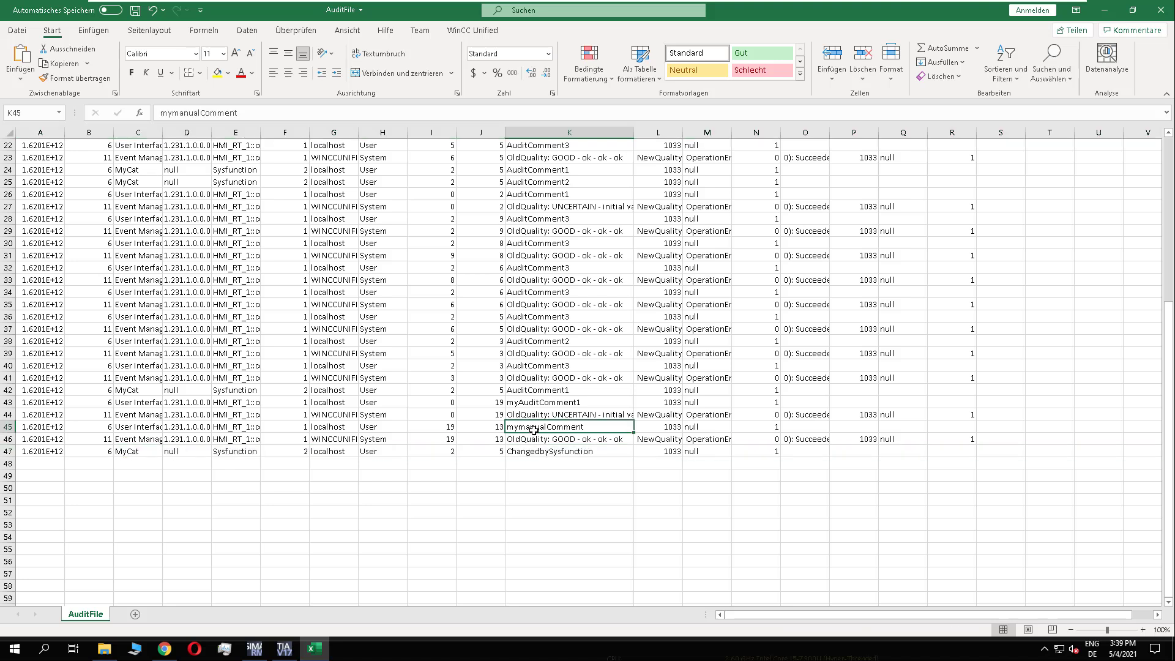
left_click(10, 427)
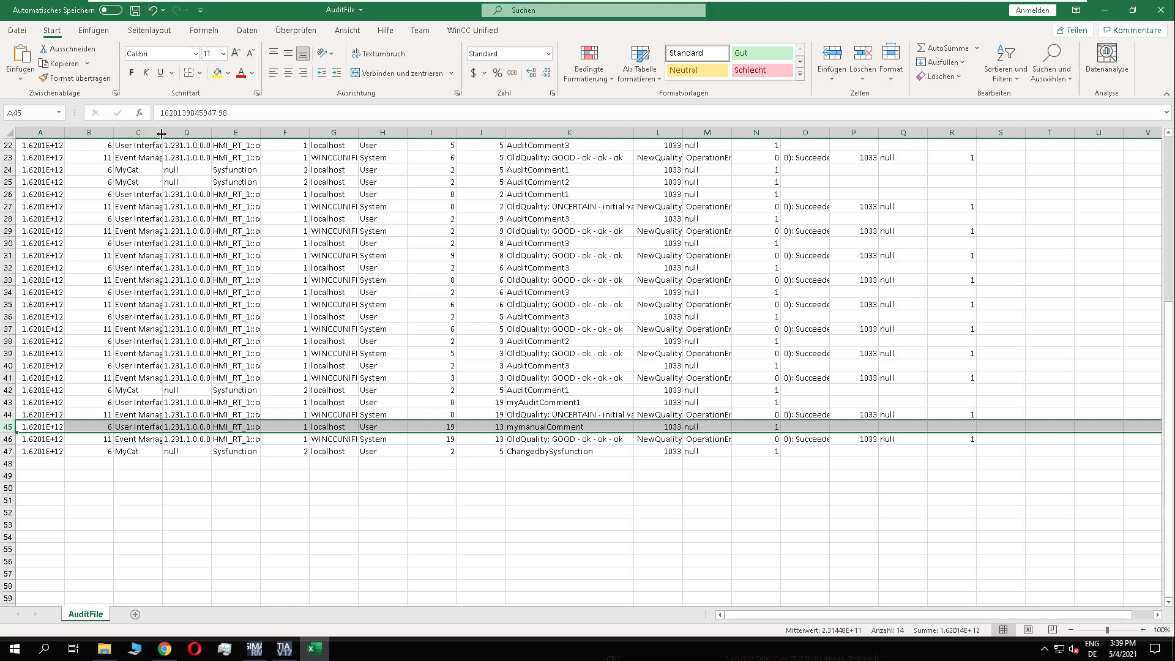
Widen columns C, E, G and O of the AuditFile sheet so their full contents can be read.
left_click_drag(162, 133, 205, 136)
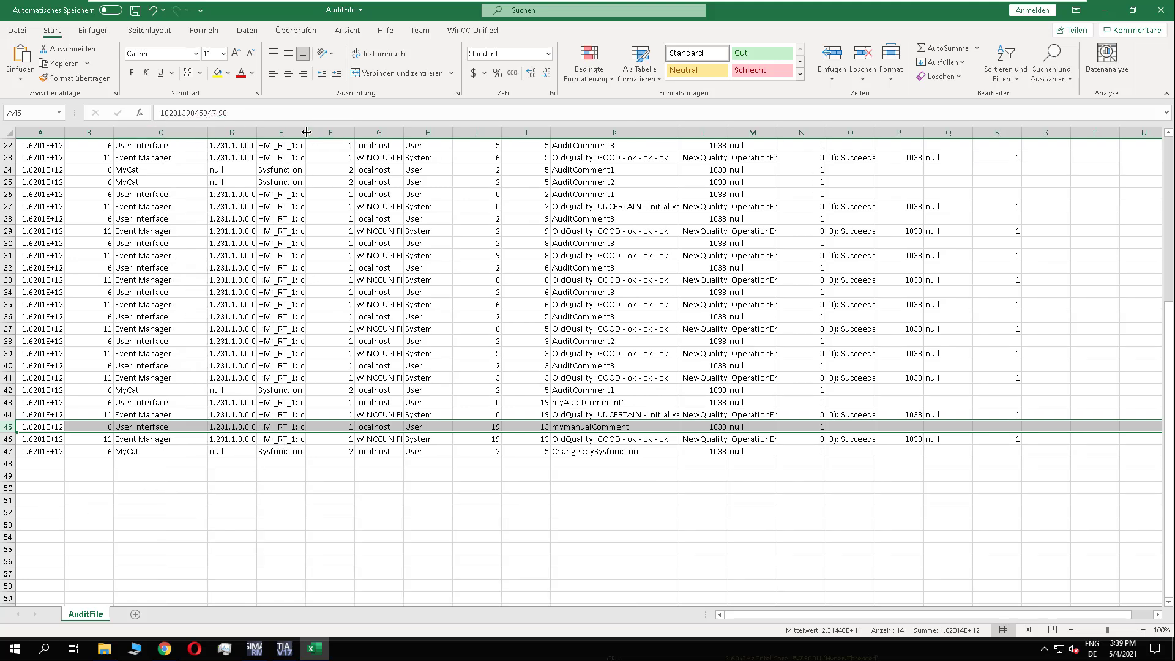
left_click_drag(306, 132, 346, 133)
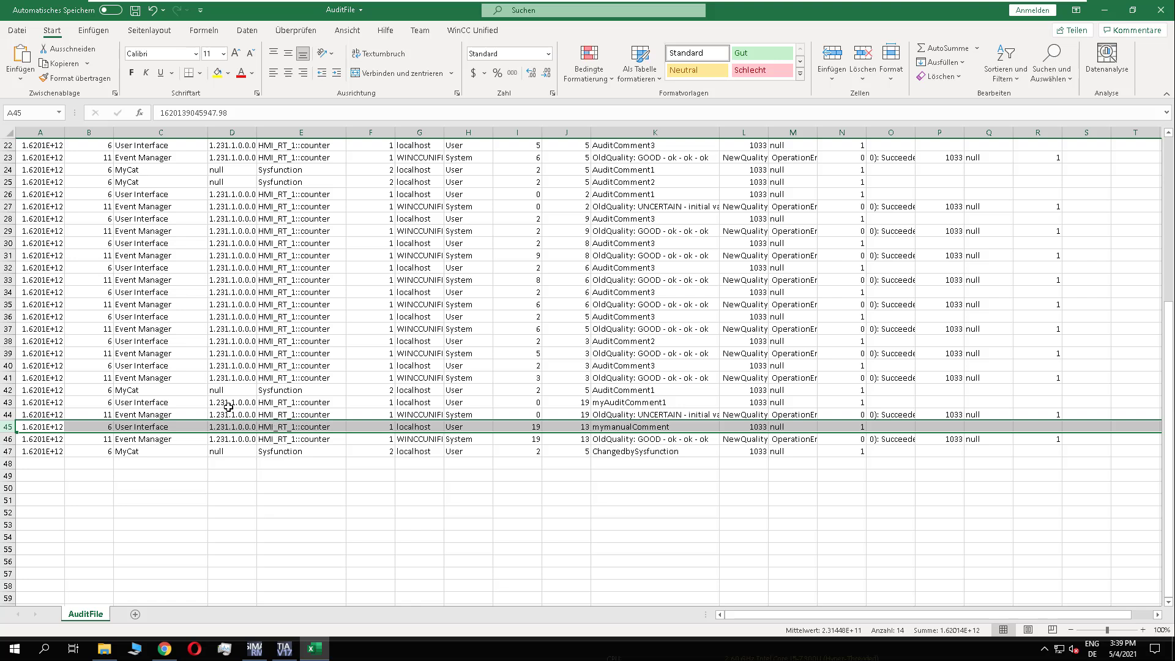
left_click_drag(444, 133, 475, 136)
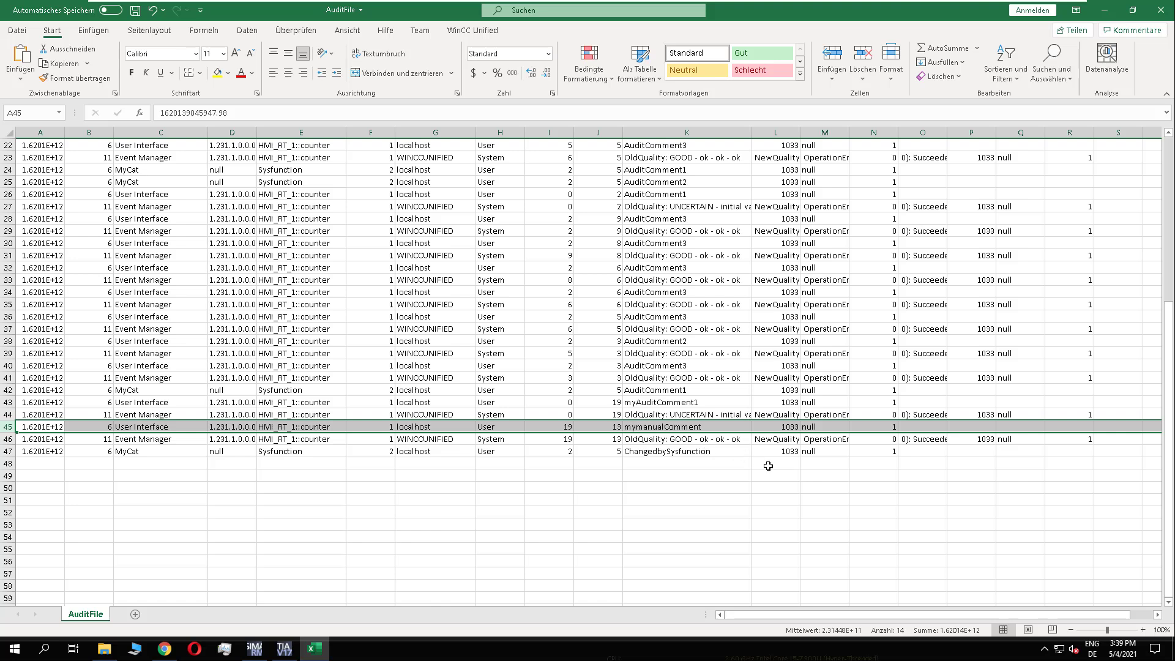
left_click_drag(946, 131, 995, 132)
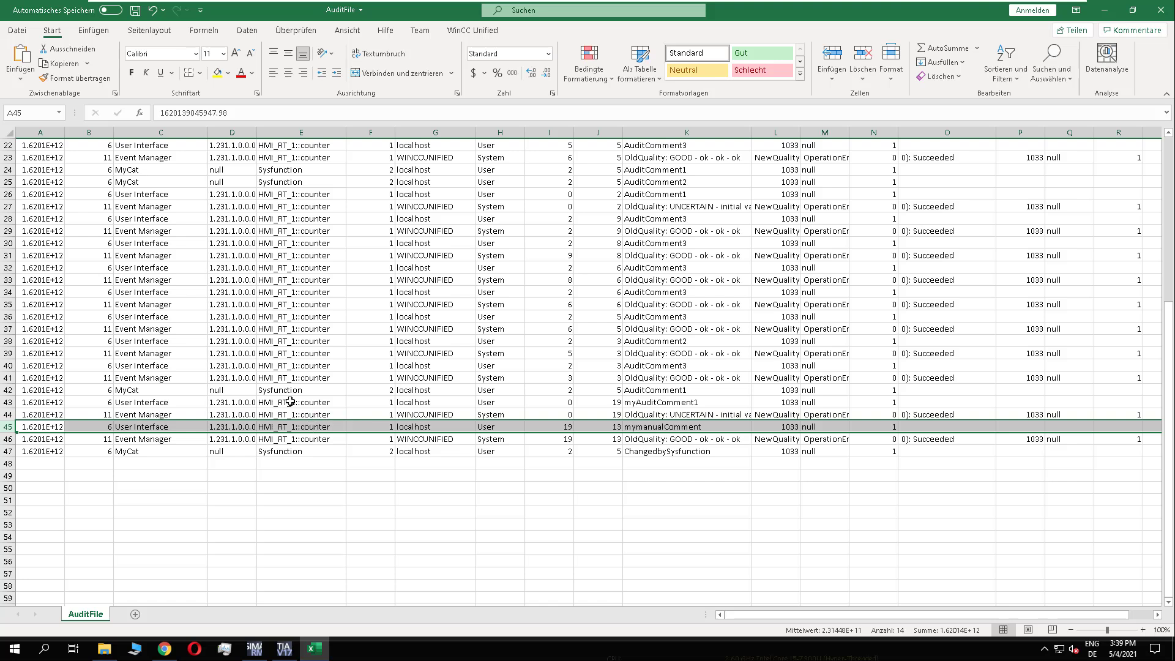
Check the comments of the last user and system-function records in cells K43, K45 and K47.
left_click(640, 401)
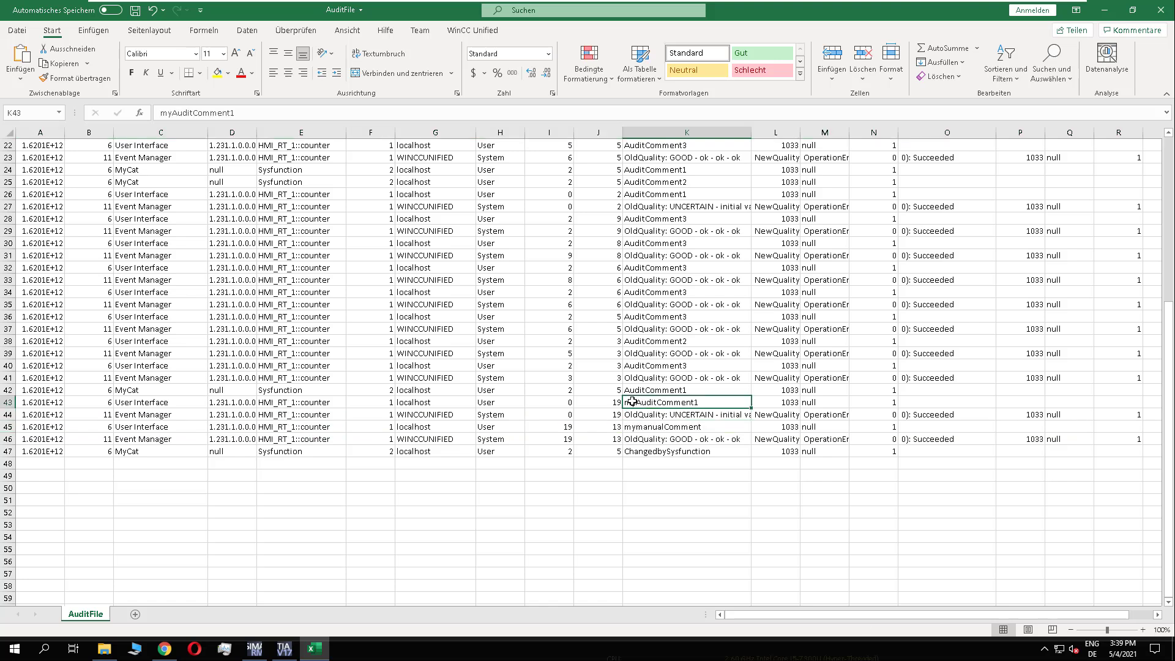
left_click(659, 425)
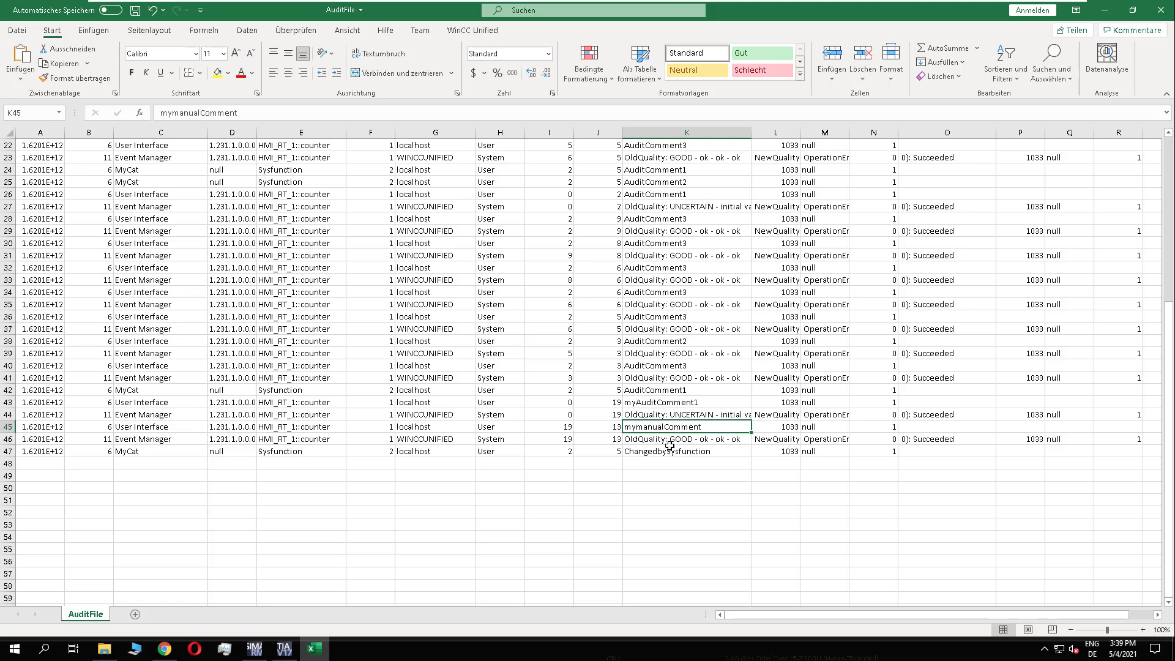
left_click(669, 447)
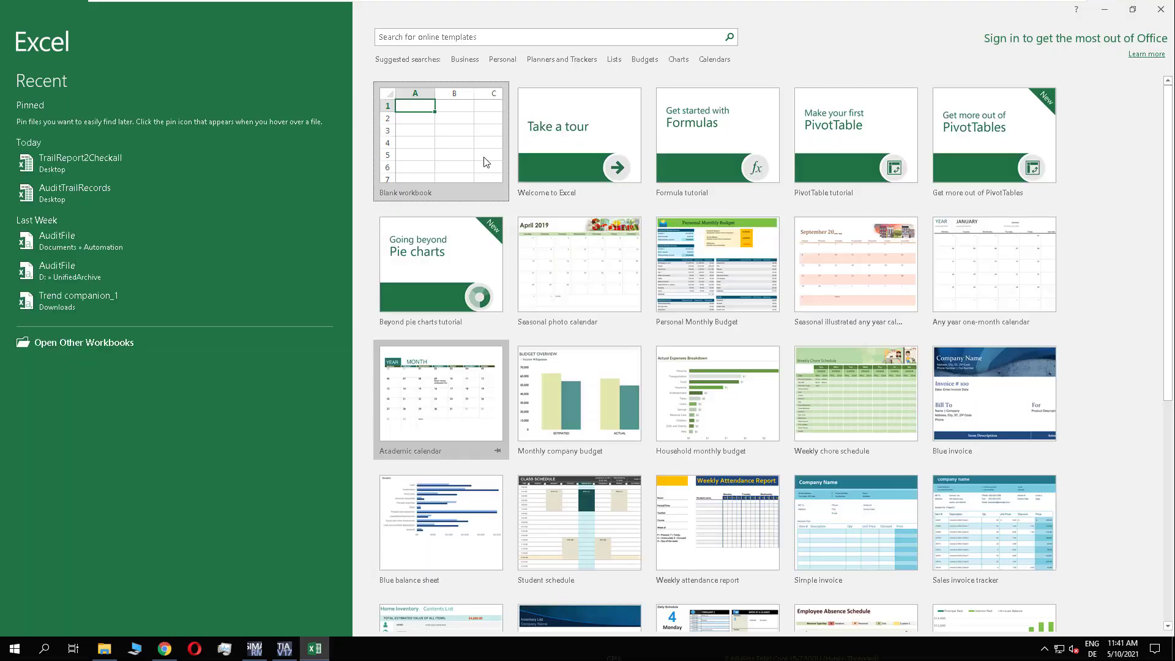
Create a blank workbook and open the WinCC Unified add-in's connection login.
left_click(437, 145)
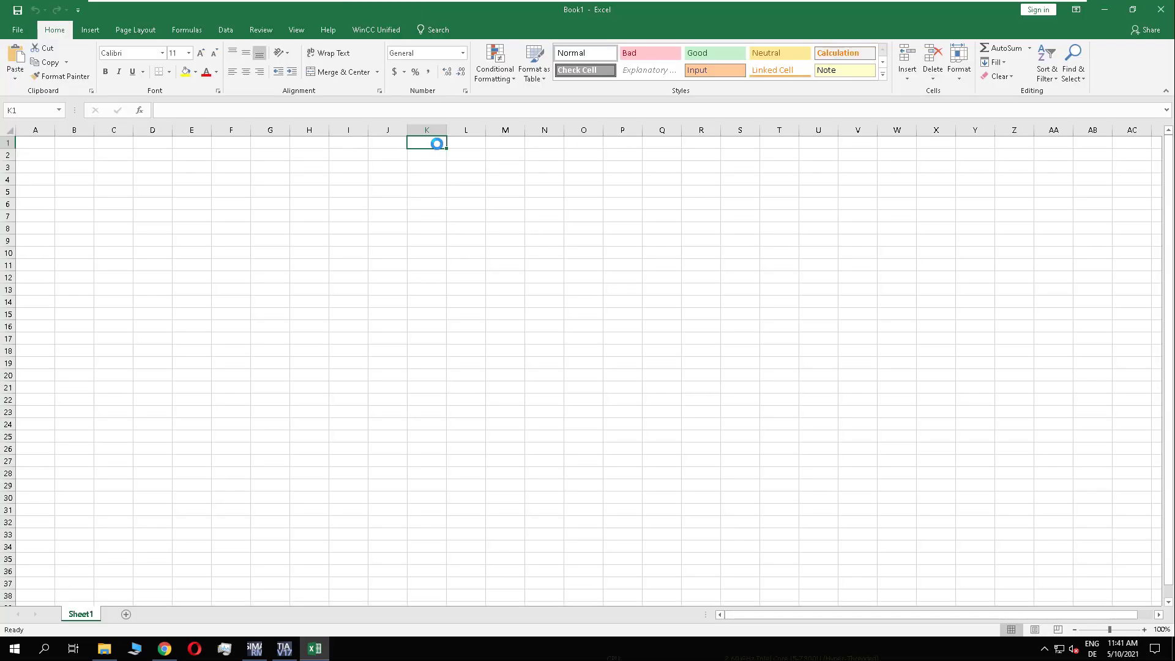
left_click(370, 31)
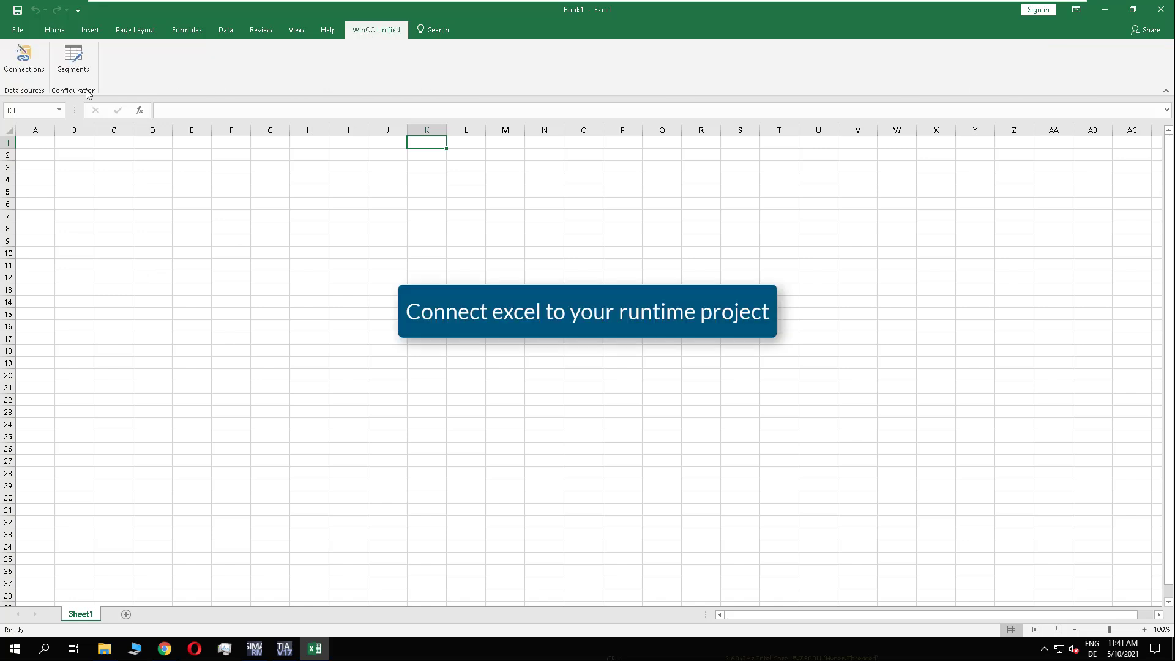
left_click(24, 58)
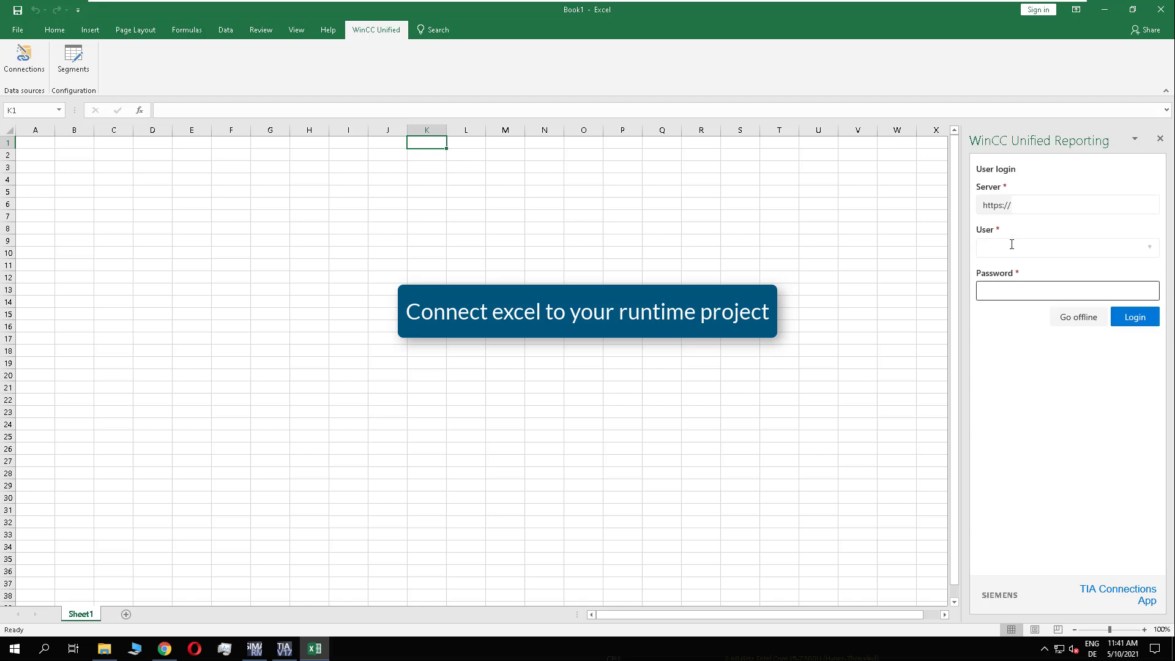
left_click(1026, 211)
type("winccunified")
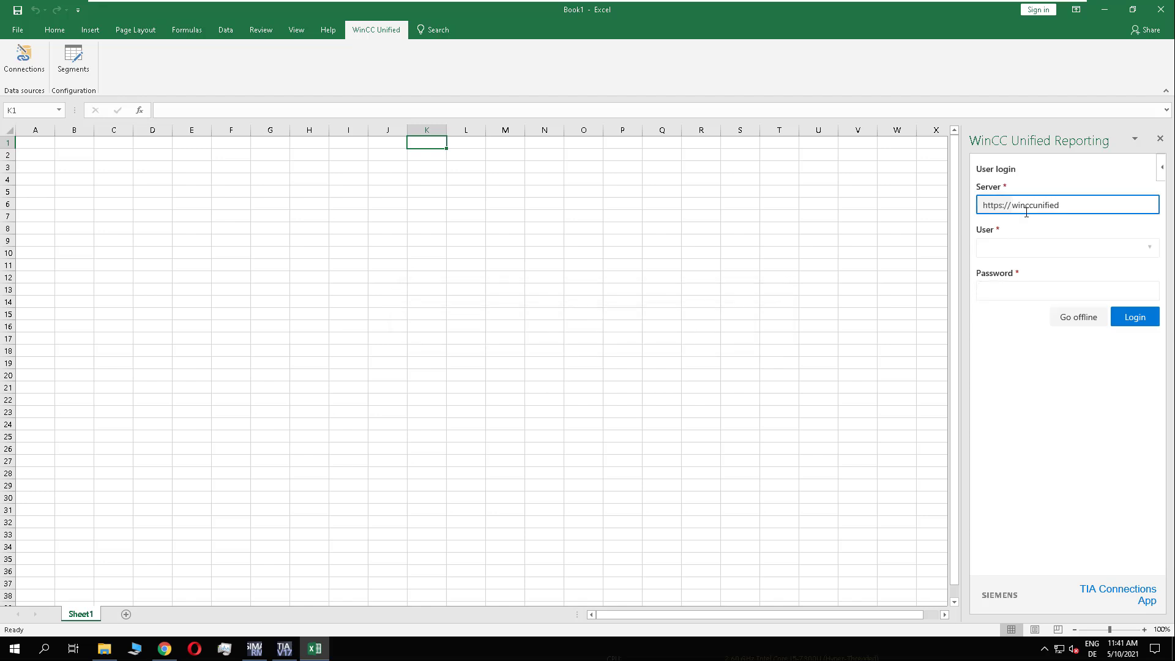
key("Tab")
type("U")
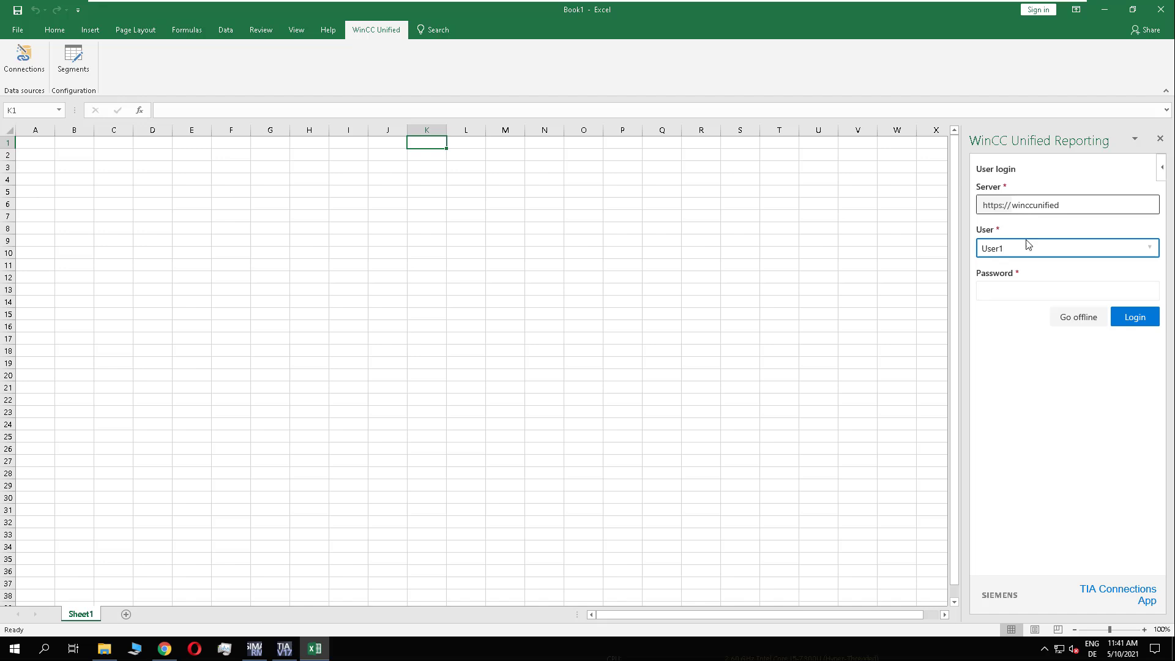
left_click(1007, 292)
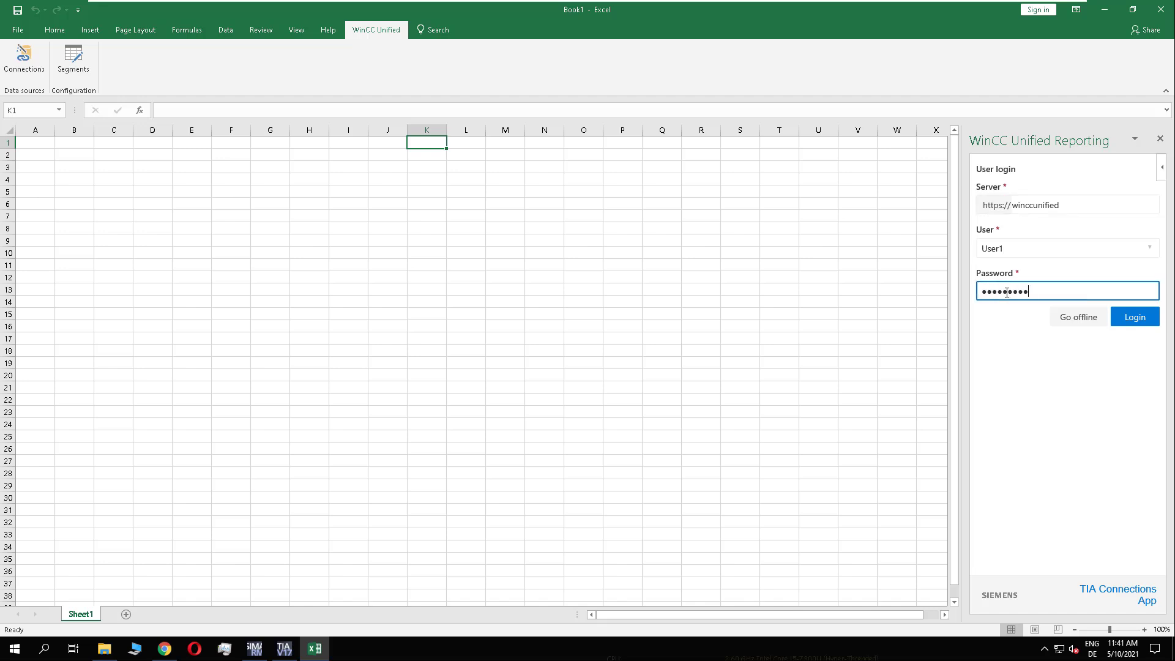
left_click(1139, 322)
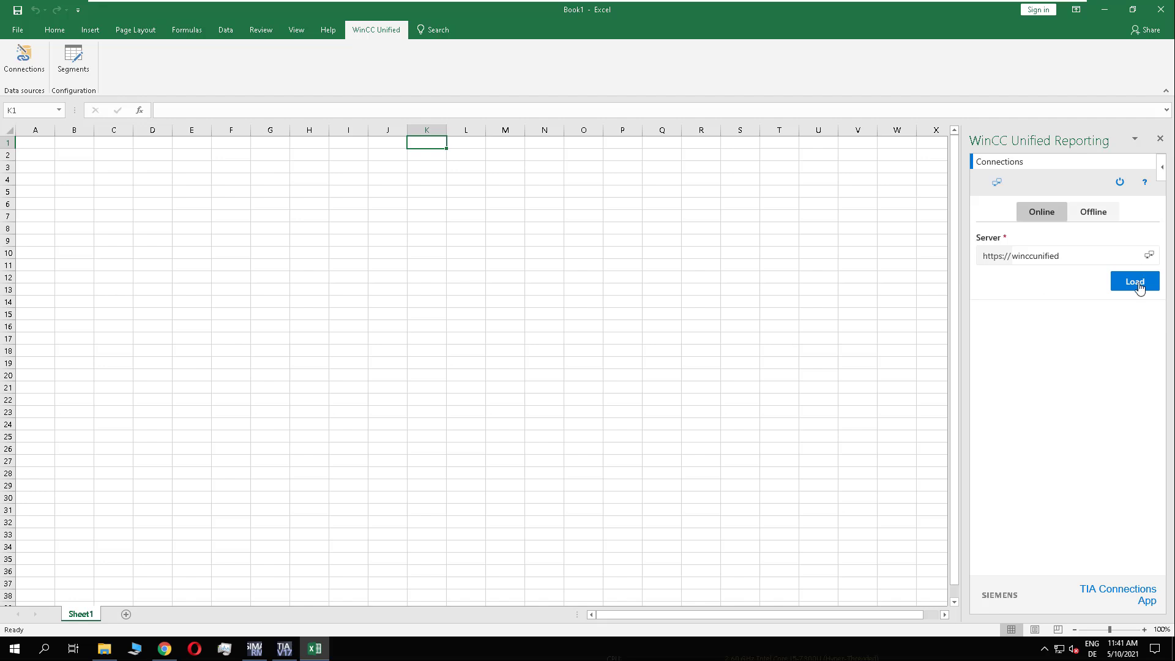
left_click(1139, 286)
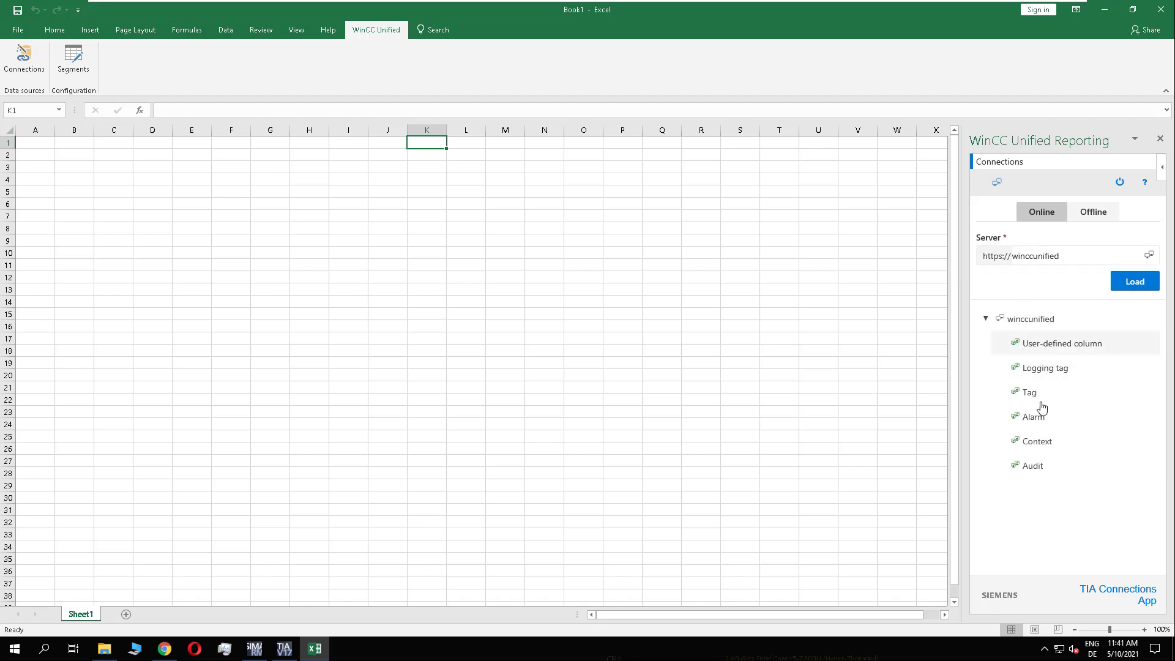
Start a new time series segment at cell B2 of Sheet1 and name it MyAudit.
left_click(69, 65)
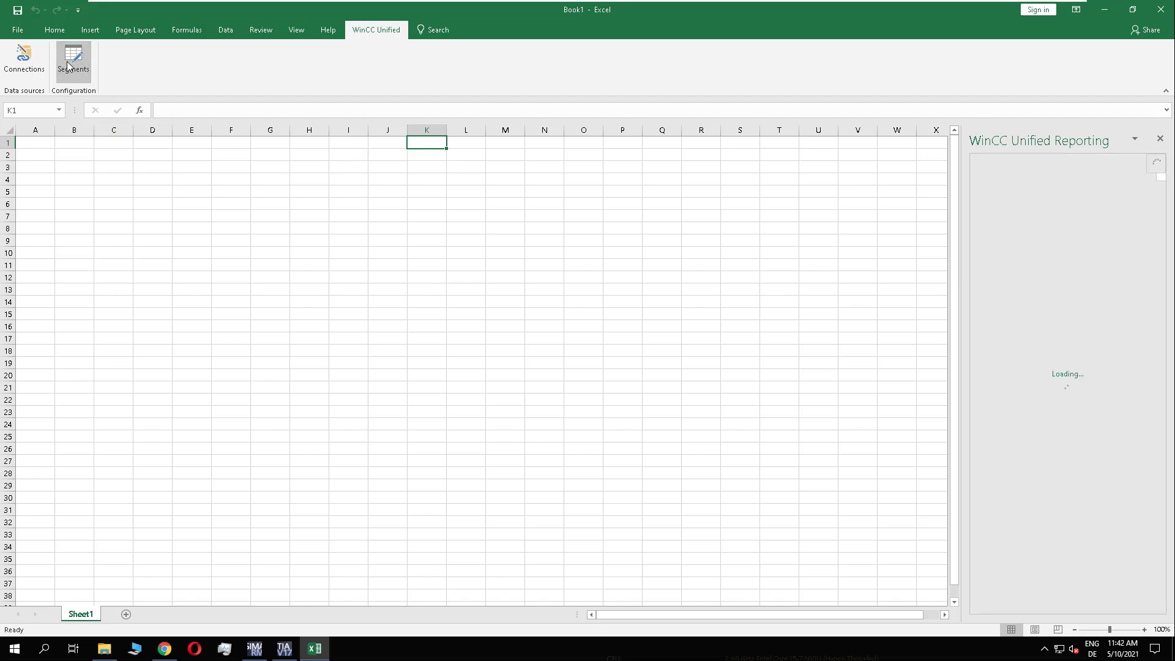
left_click(78, 154)
left_click(1128, 215)
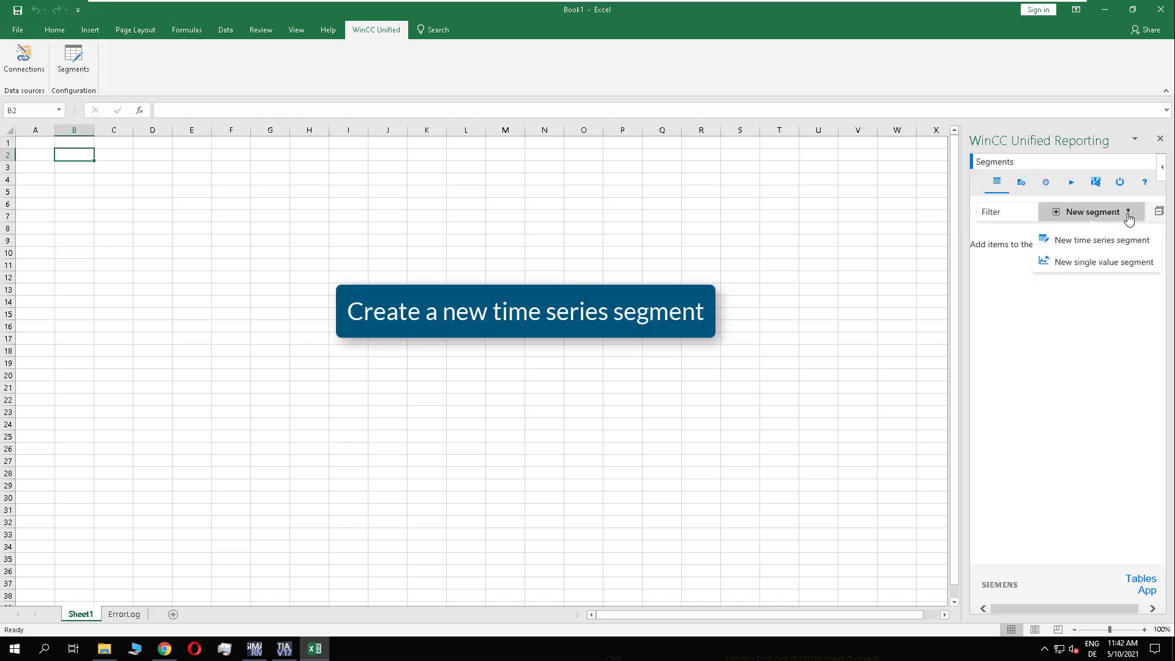
left_click(1108, 243)
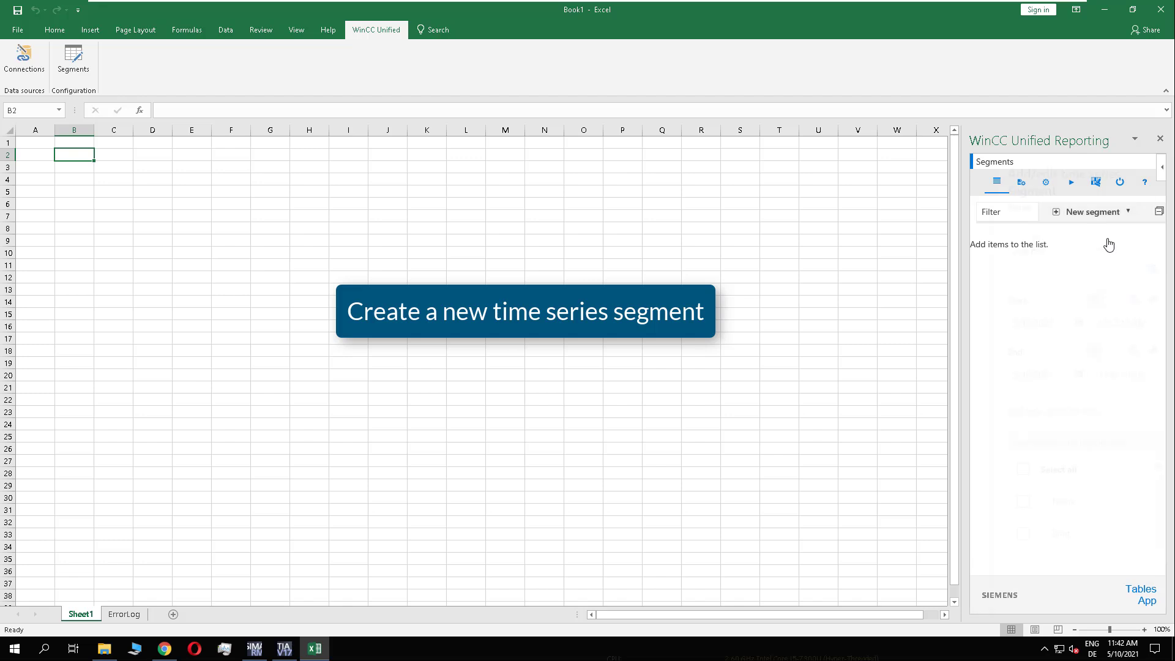
left_click(1018, 223)
type("MyA")
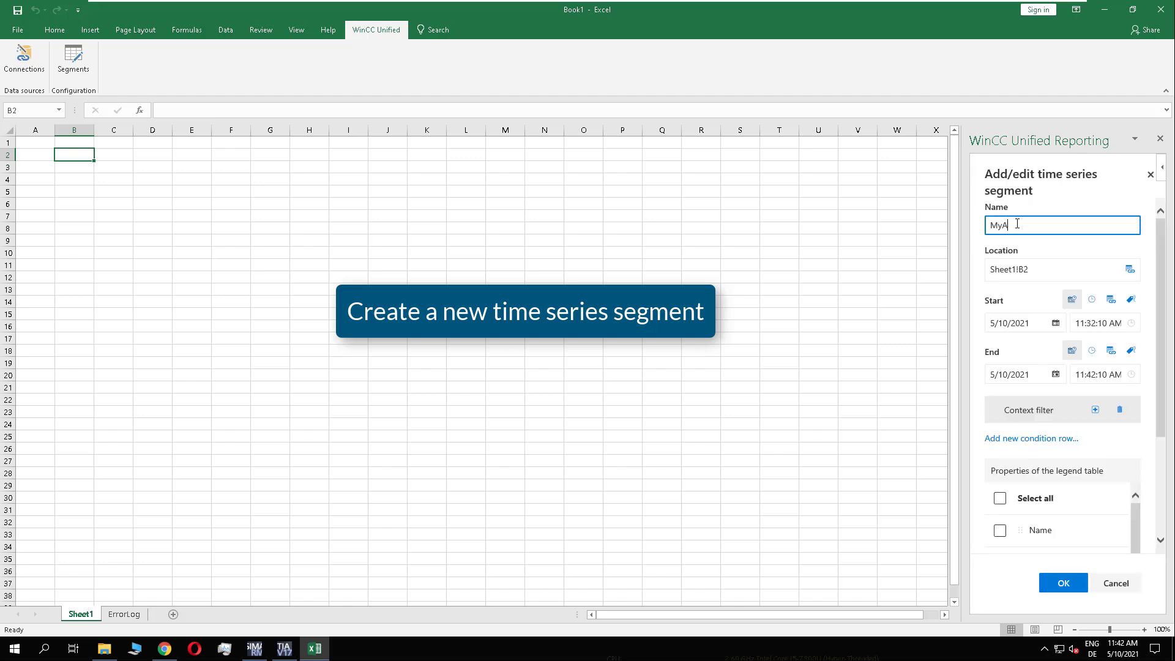
type("udit")
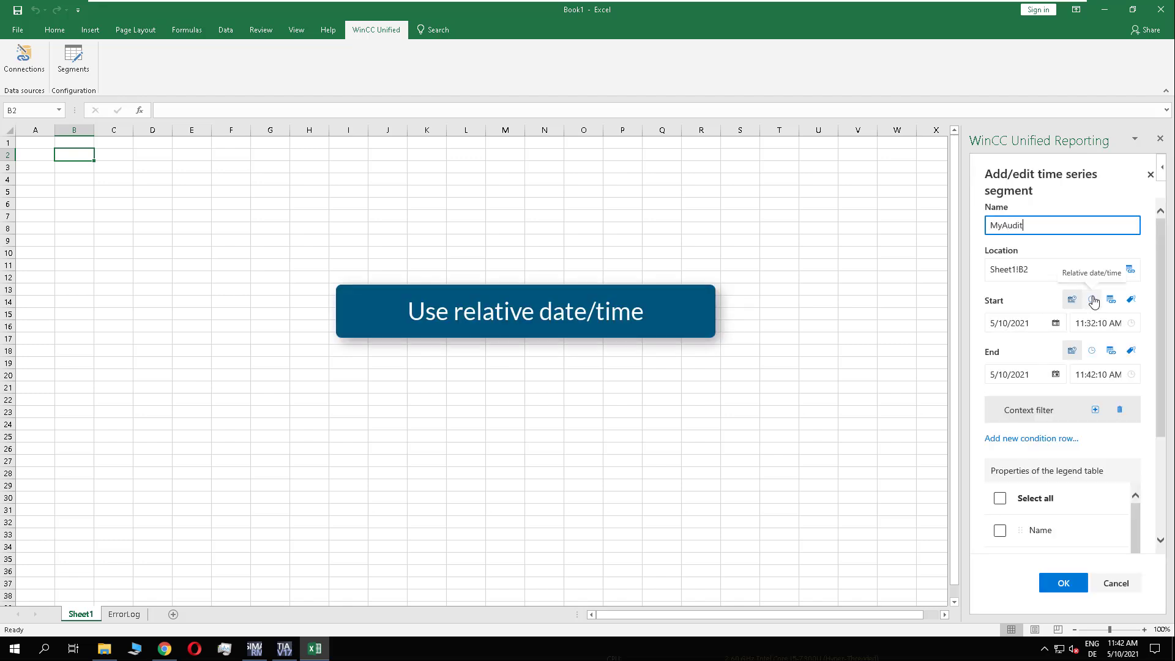
Use relative date/time for the segment, with the start set to *-168h and the end to *.
left_click(1093, 299)
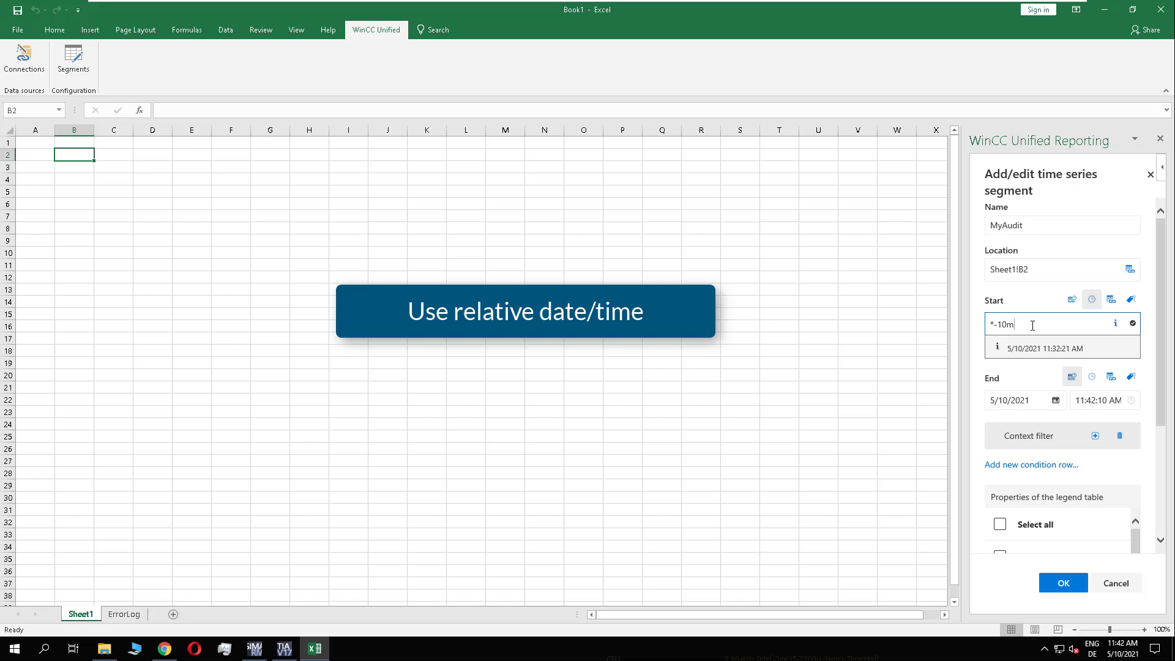
key("BackSpace")
key("BackSpace")
type("68h")
left_click(1091, 377)
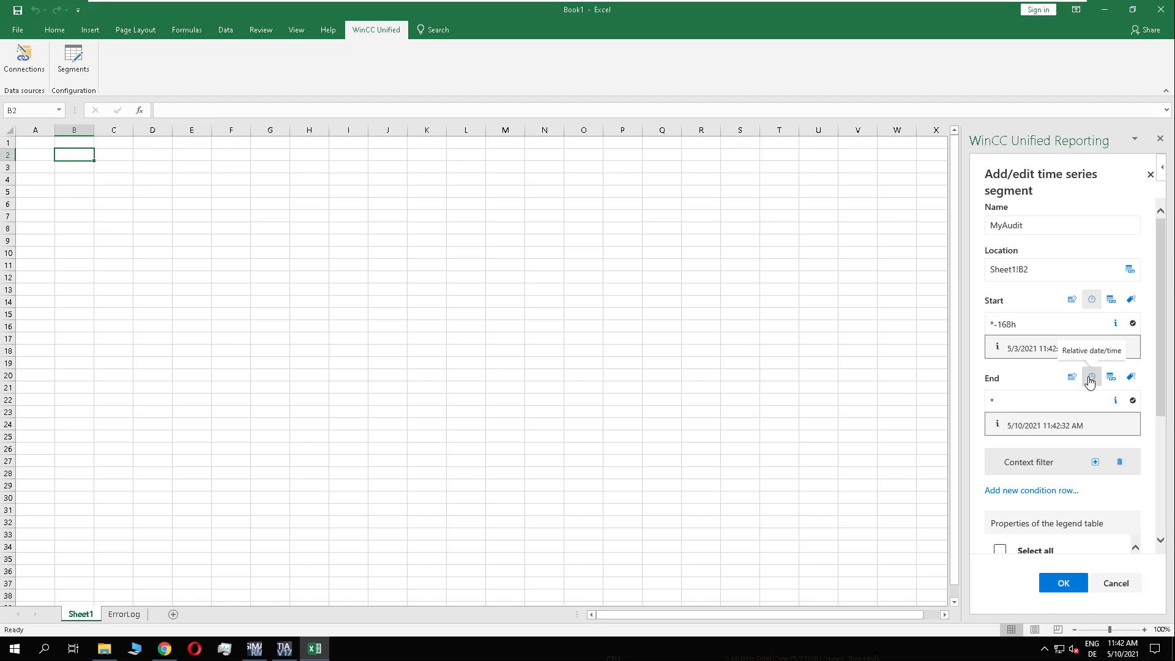
Include all properties in the segment's legend table and confirm the MyAudit segment.
left_click_drag(1161, 381, 1158, 447)
left_click(1000, 417)
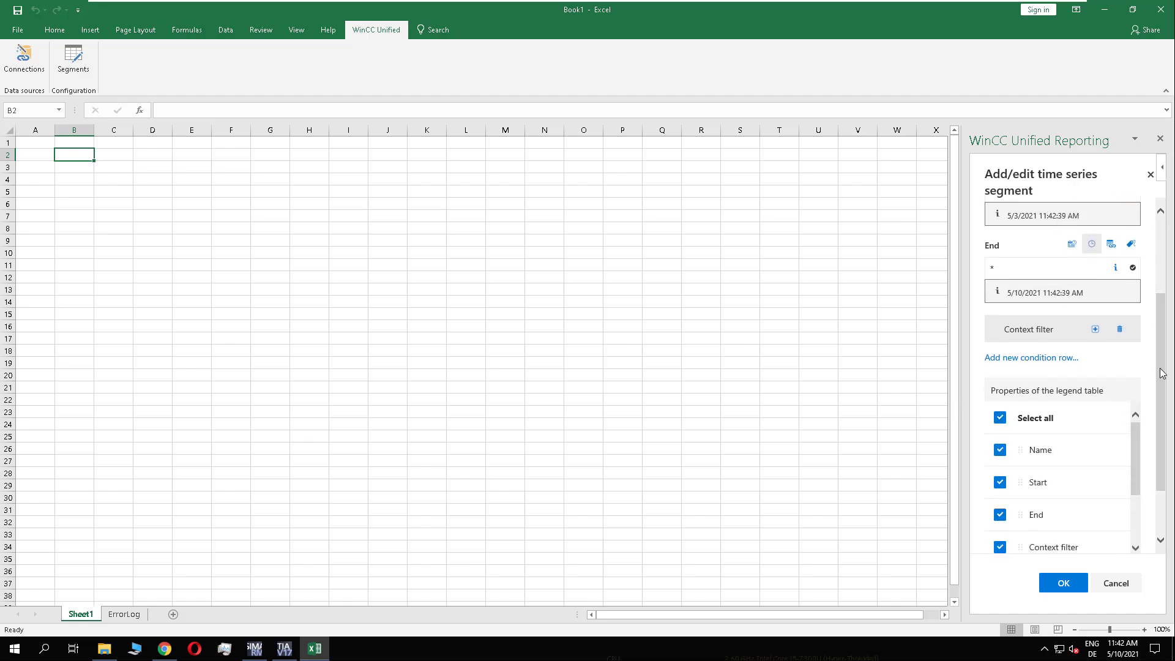
left_click_drag(1158, 374, 1148, 451)
left_click(1064, 583)
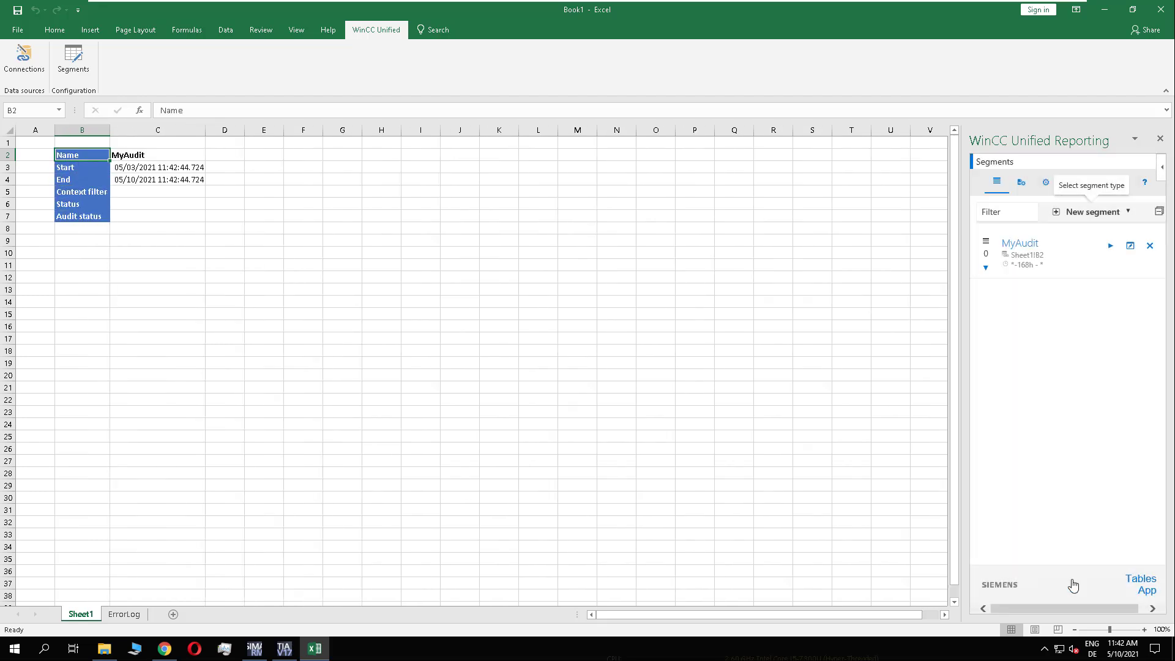
Add the Audit [object name] item as a data source to the MyAudit segment.
left_click(1023, 265)
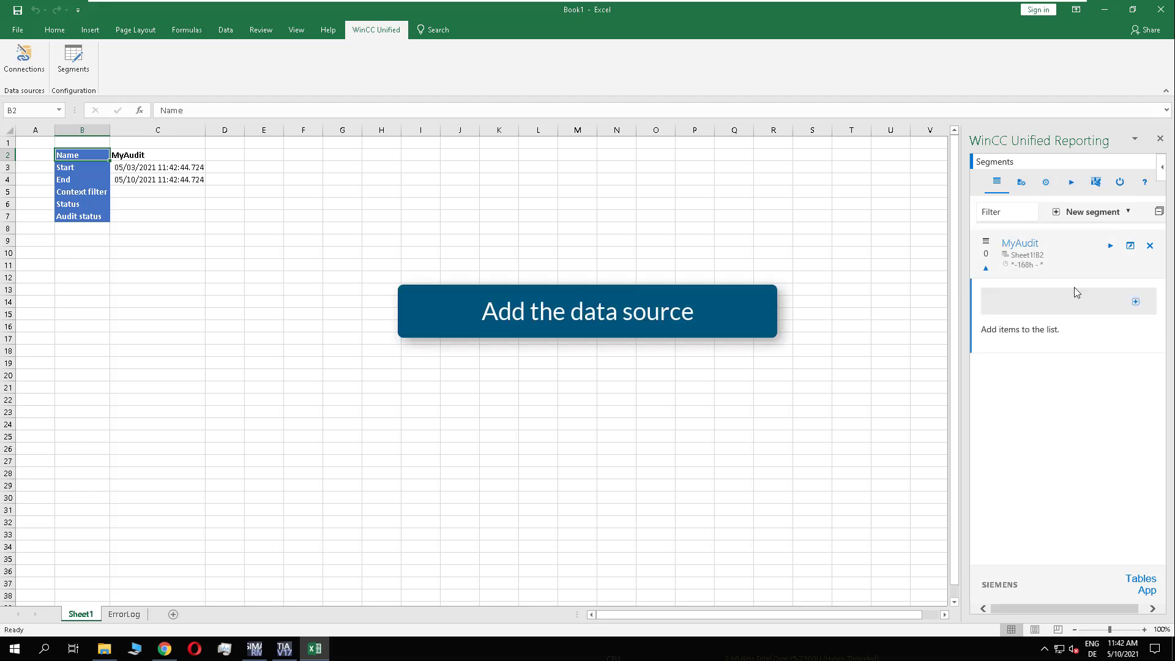
left_click(1135, 301)
left_click(1032, 289)
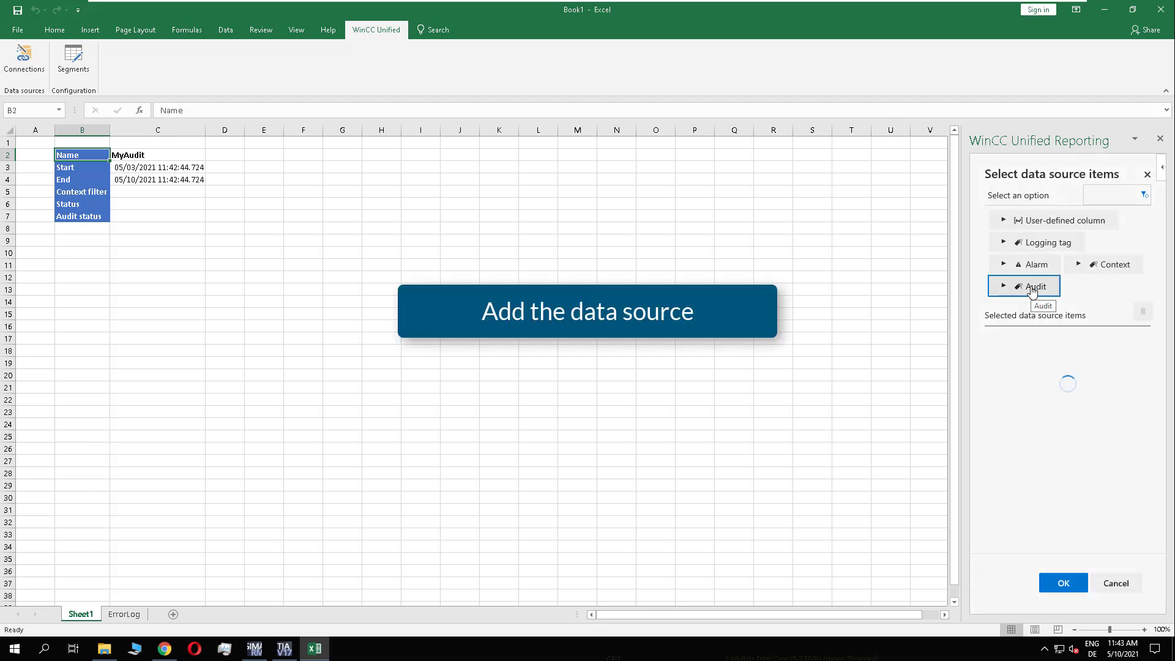
left_click(1029, 336)
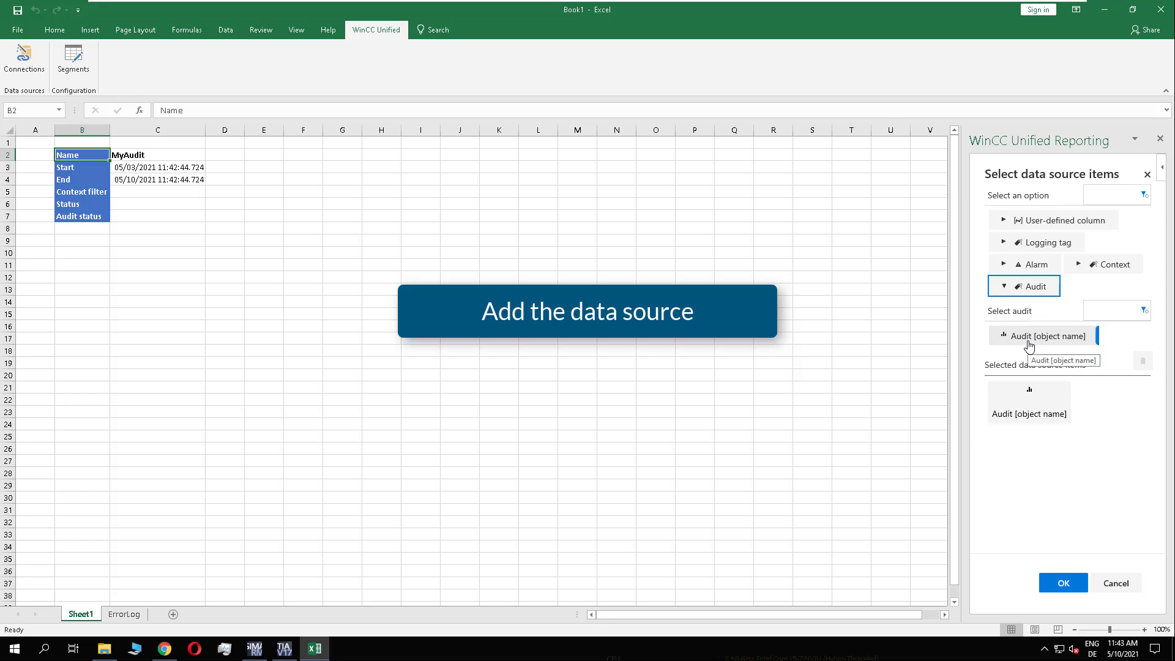
left_click(1029, 410)
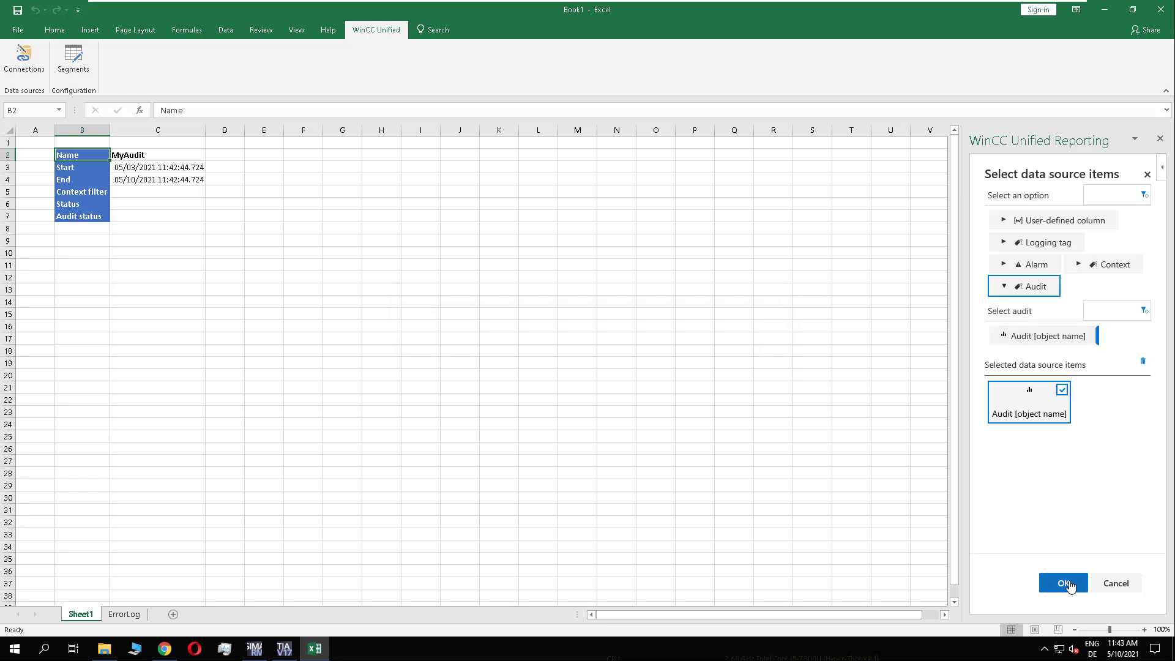
left_click(1065, 584)
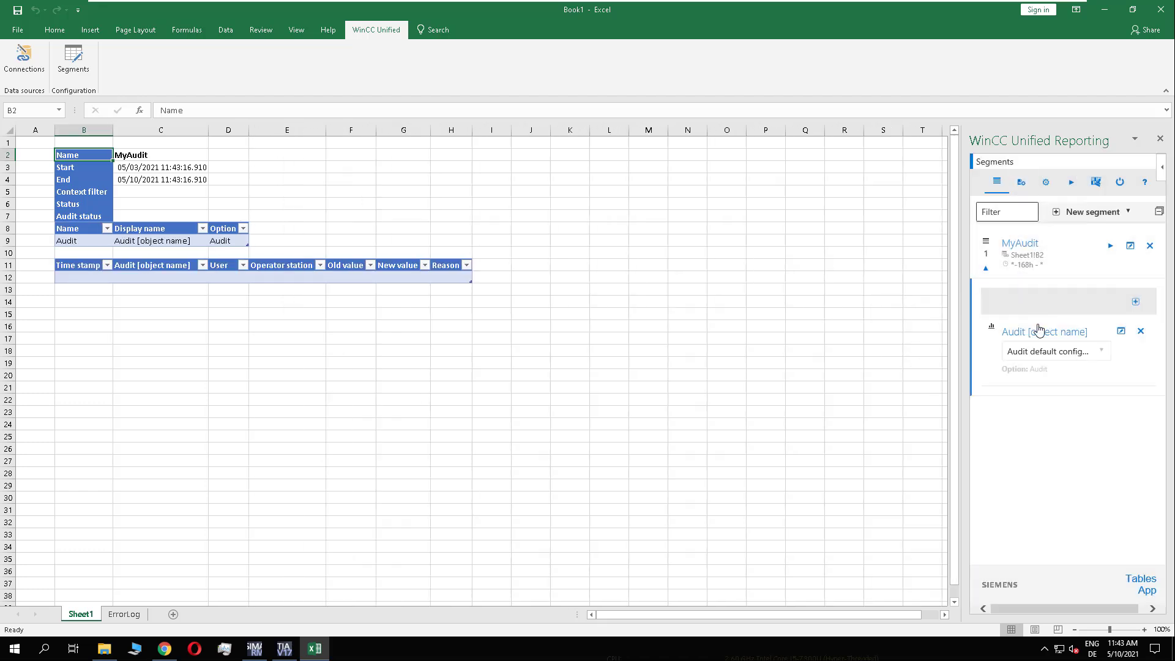
Run the MyAudit report to load the audit data into Sheet1, and narrow the reporting pane to expose the Reason column.
left_click(1069, 184)
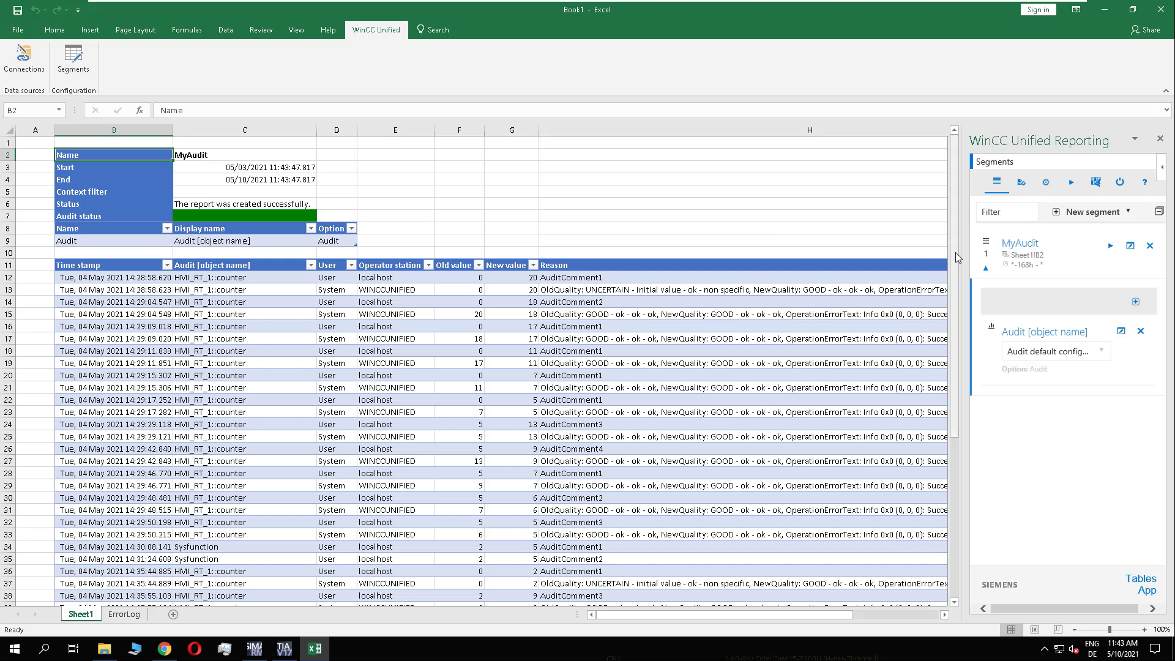
left_click_drag(967, 256, 1106, 257)
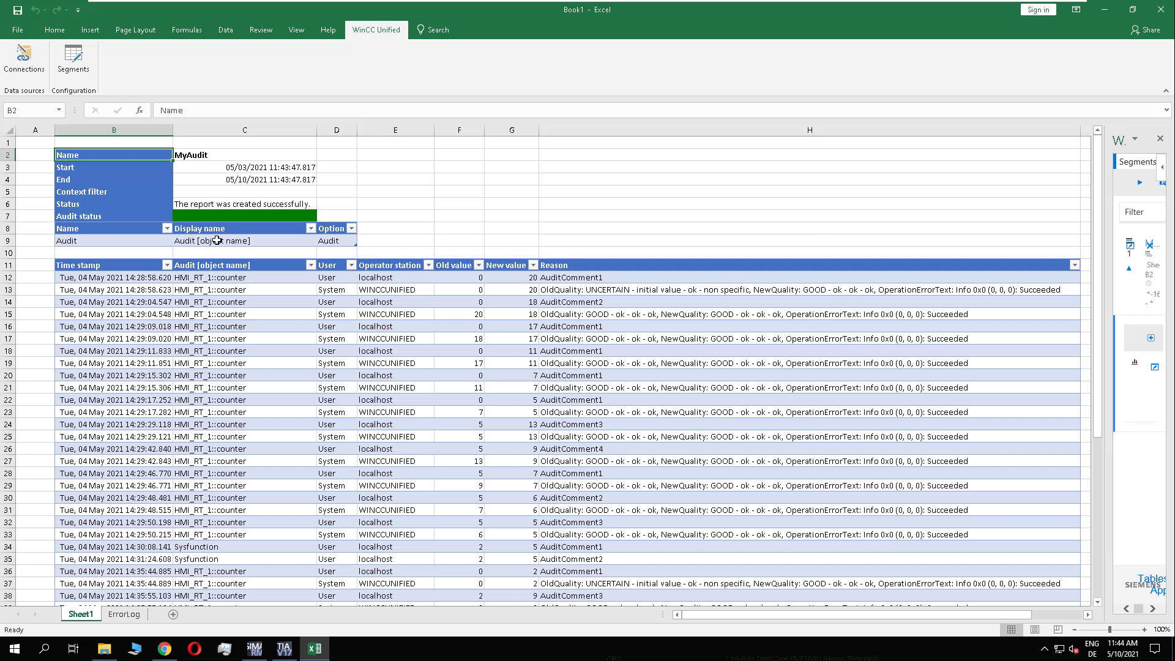
Examine the audit table's entries, comparing time stamps, users, old and new values and reasons, especially in rows 46 and 52 to 57.
scroll(136, 303, "down", 1)
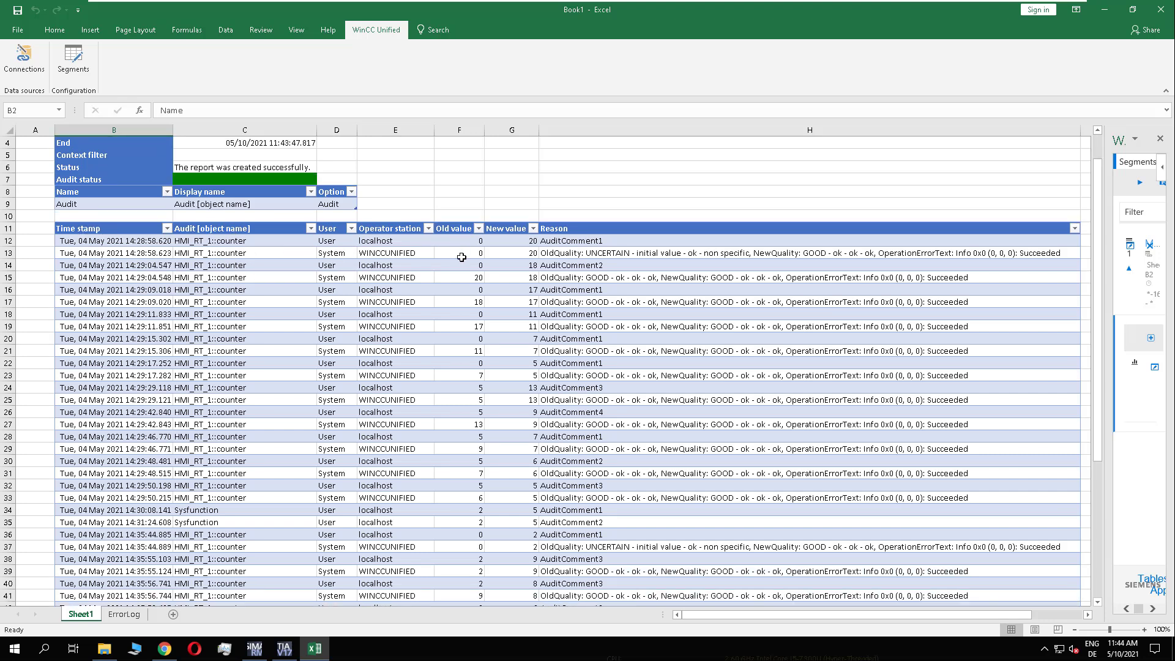
scroll(302, 271, "down", 10)
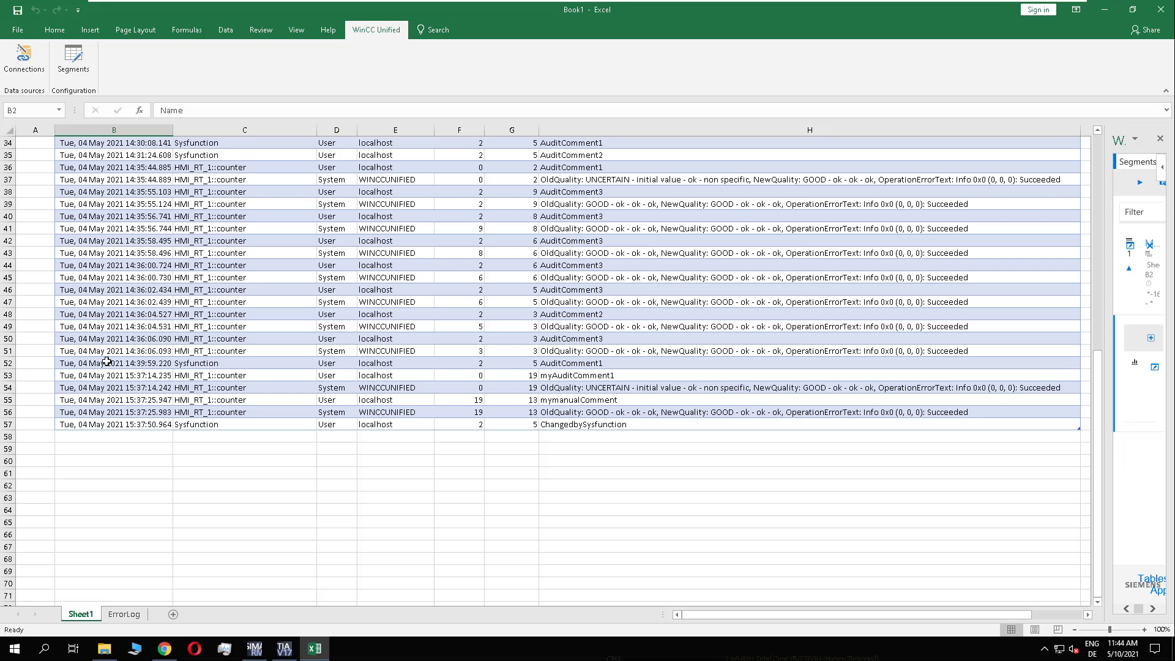
left_click(9, 363)
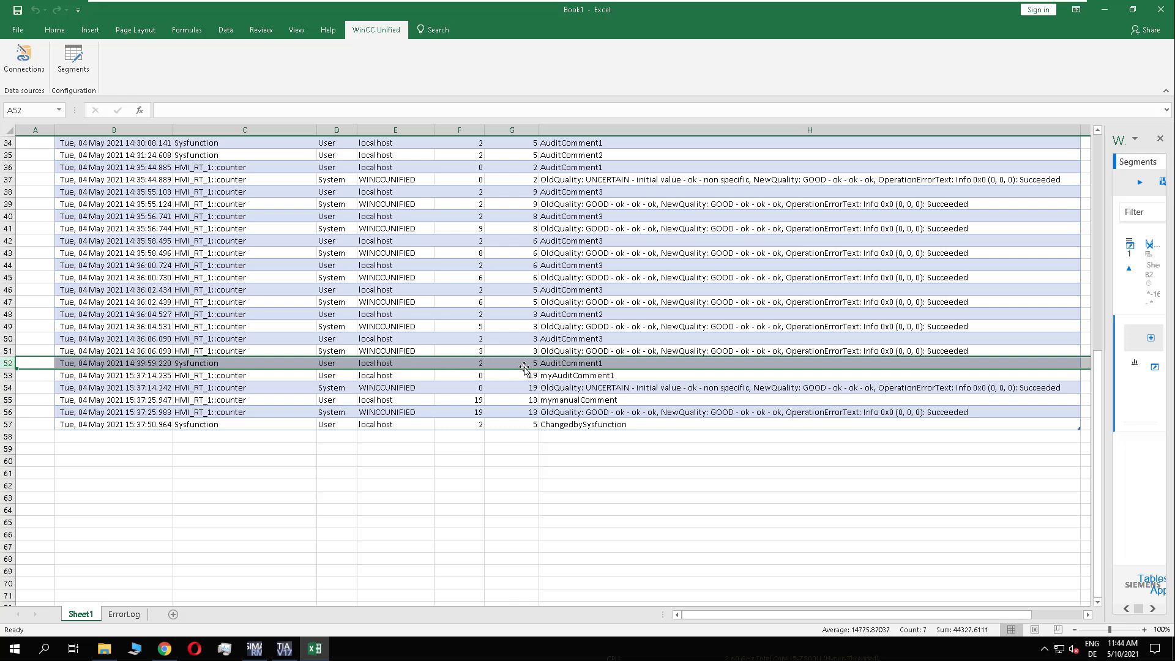
left_click(10, 375)
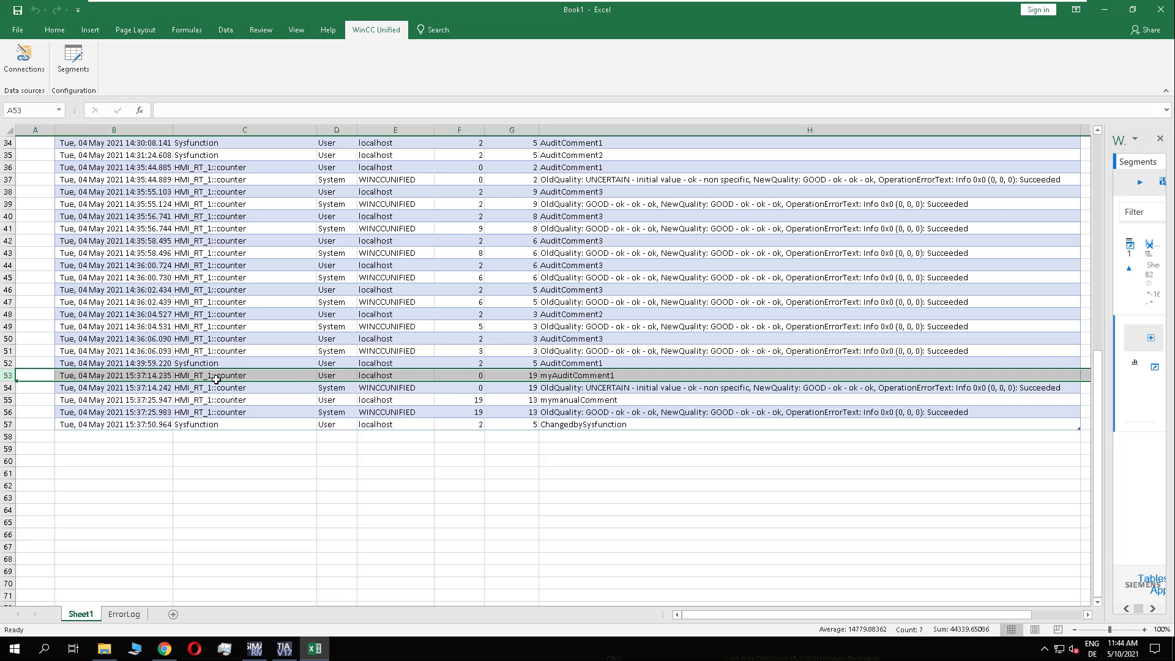
left_click(4, 387)
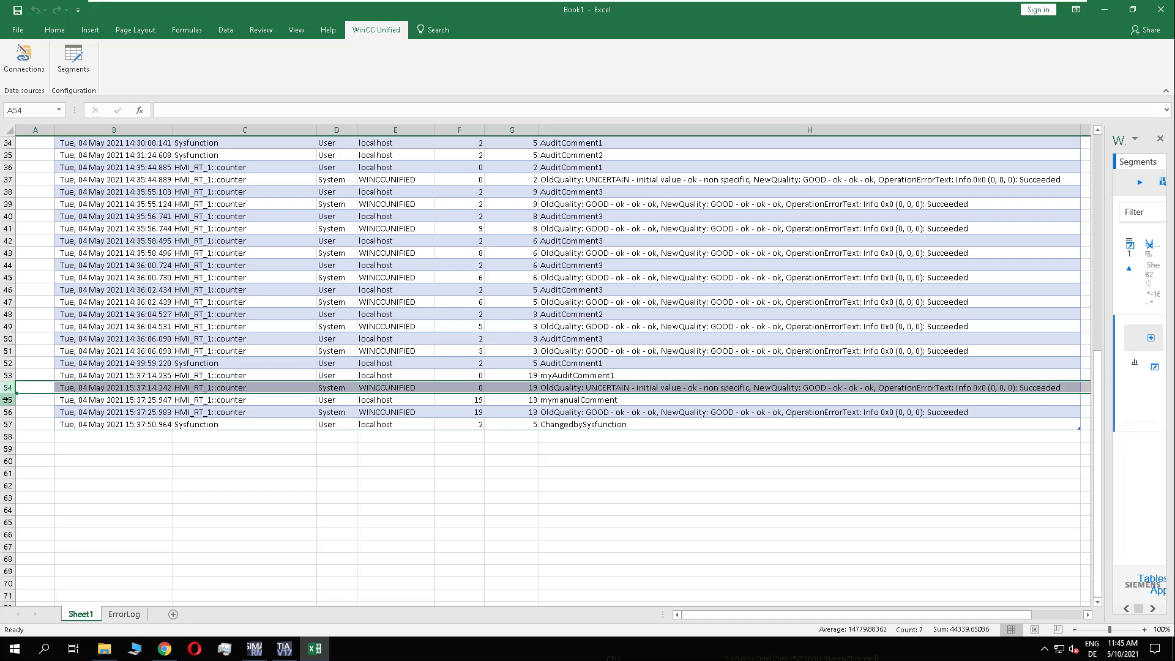
left_click(5, 399)
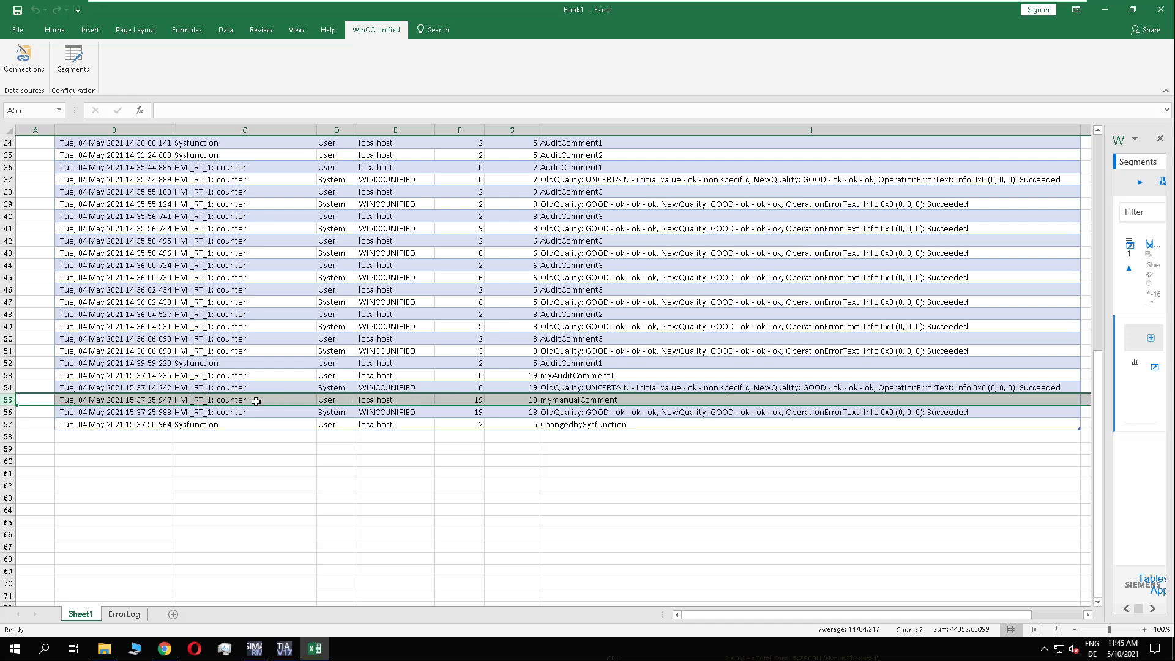
left_click(7, 424)
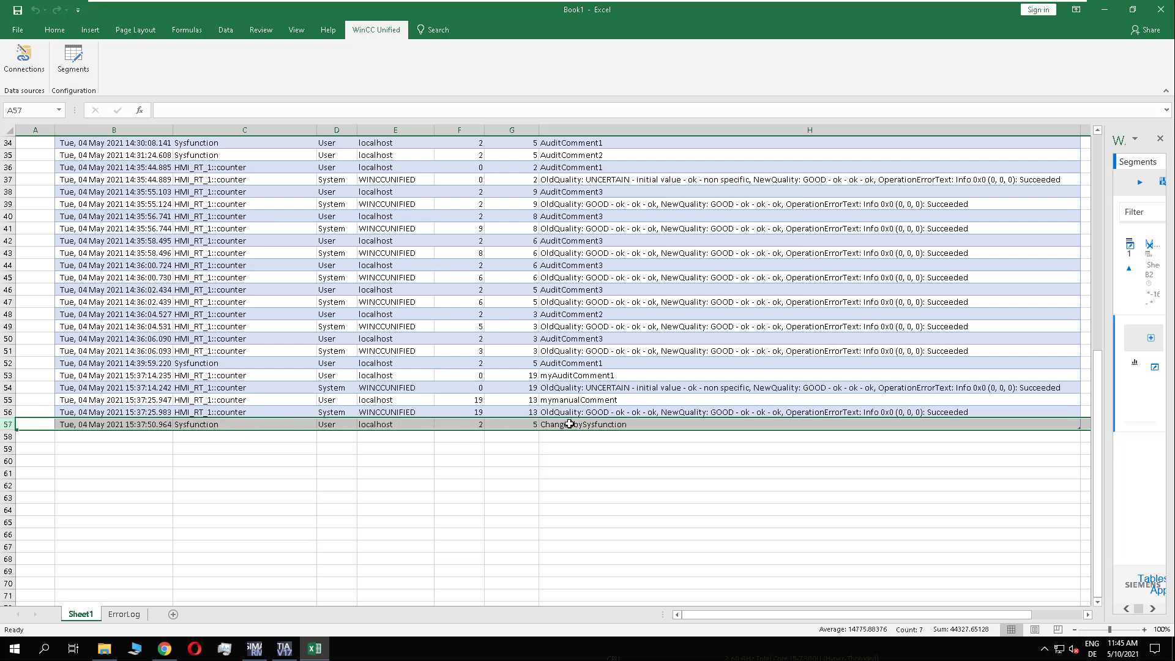
scroll(527, 363, "up", 2)
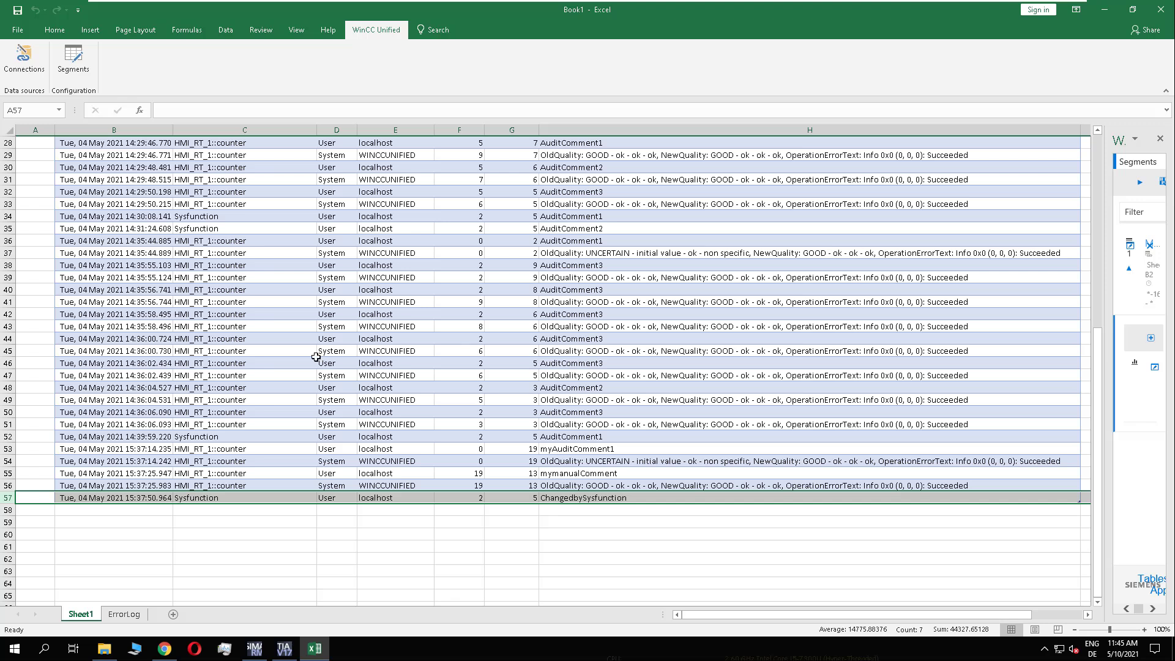
left_click(8, 364)
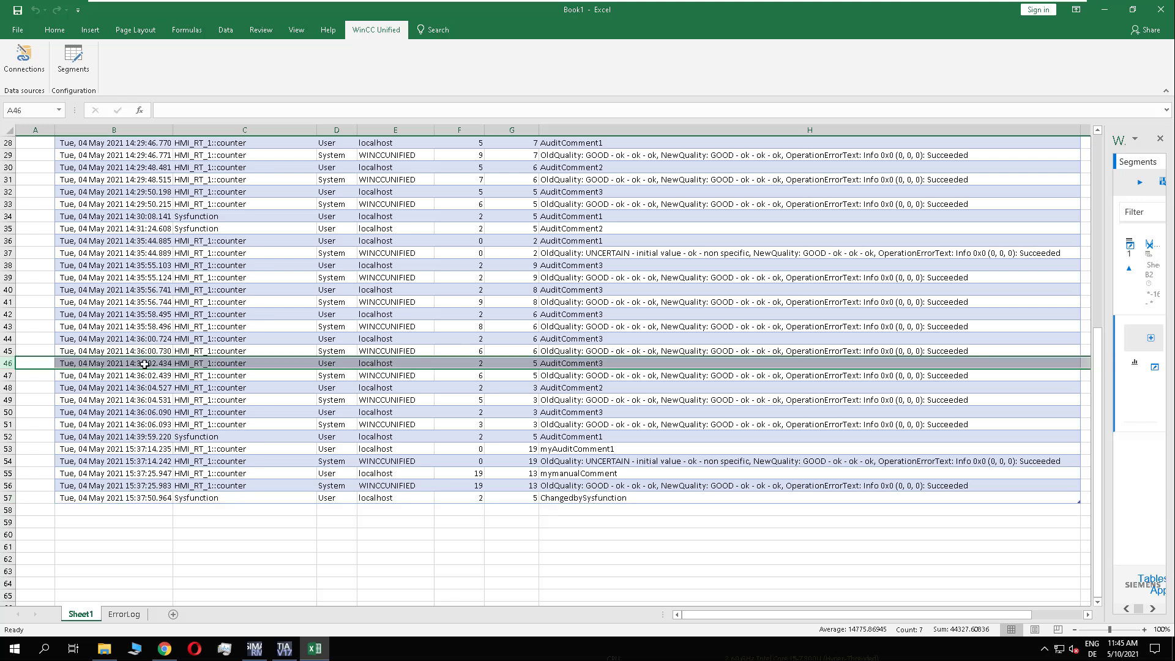
left_click(7, 448)
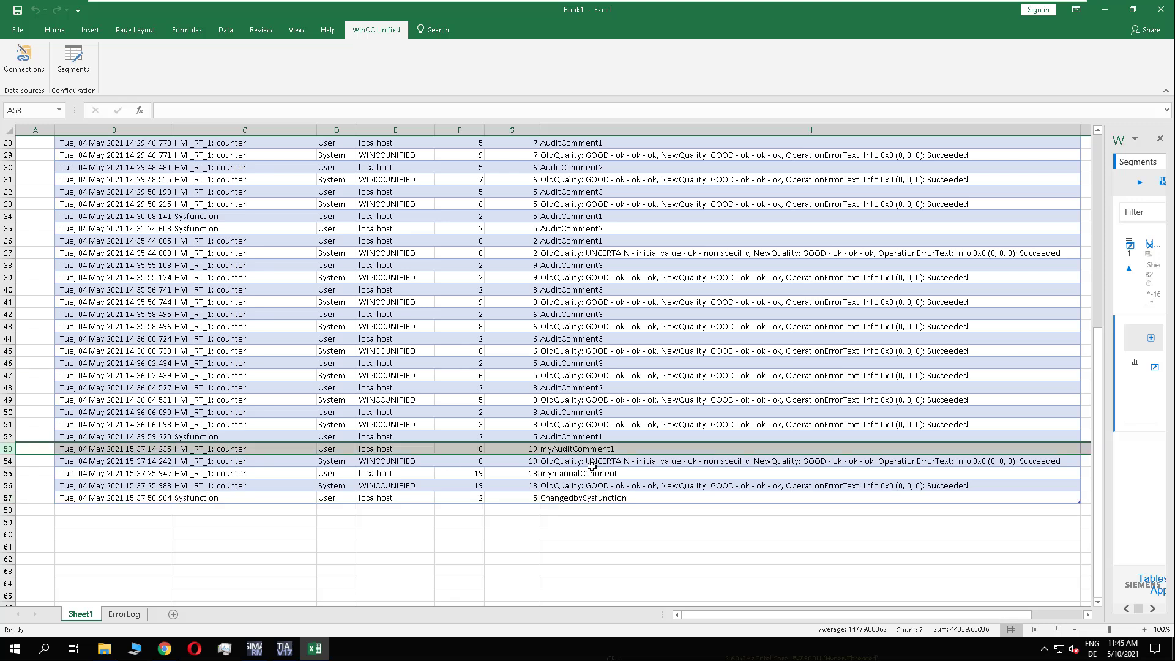
scroll(538, 361, "up", 9)
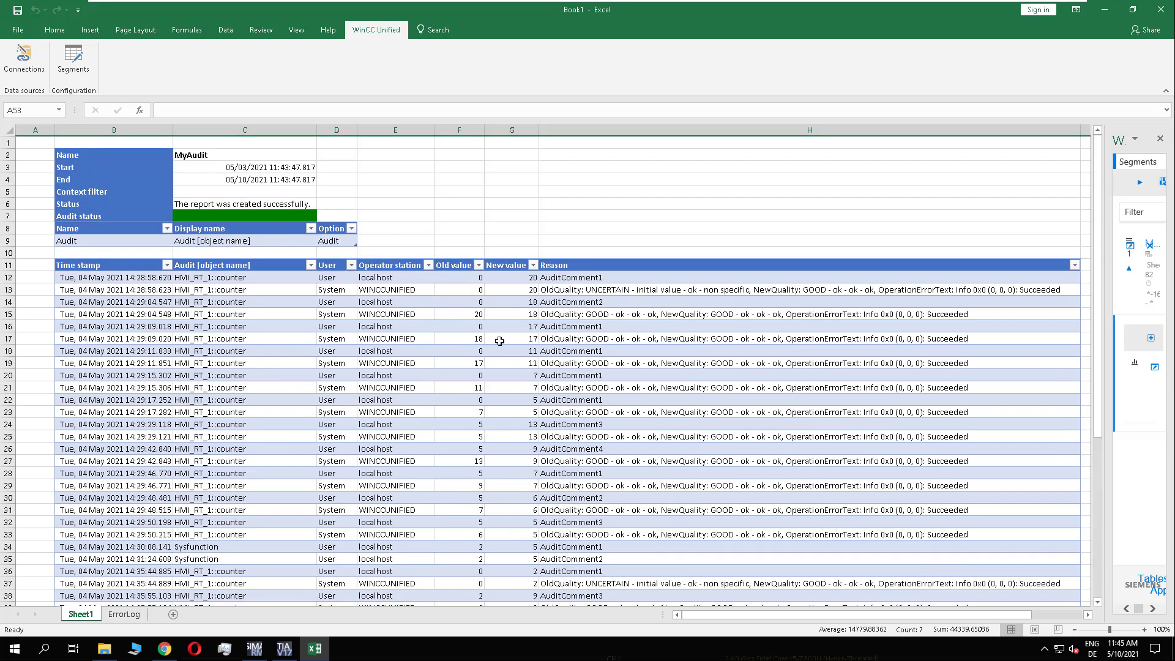
Widen the reporting pane, inspect the verification mode options of the Audit [object name] data source, and cancel its configuration.
left_click_drag(1105, 292, 890, 292)
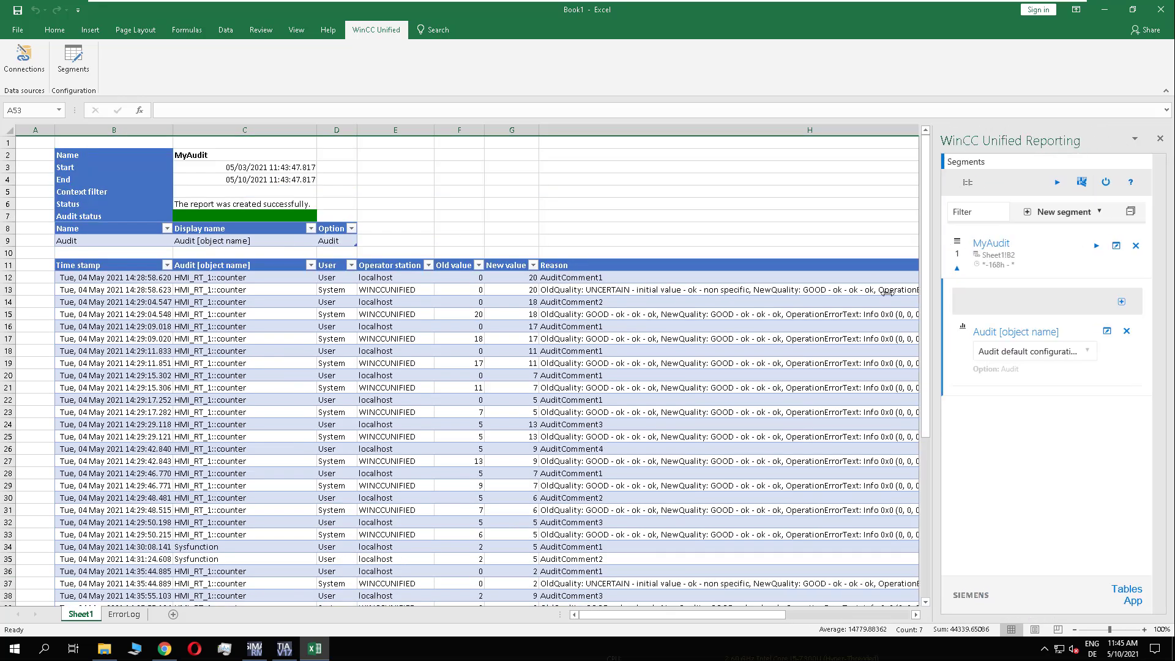
left_click(958, 260)
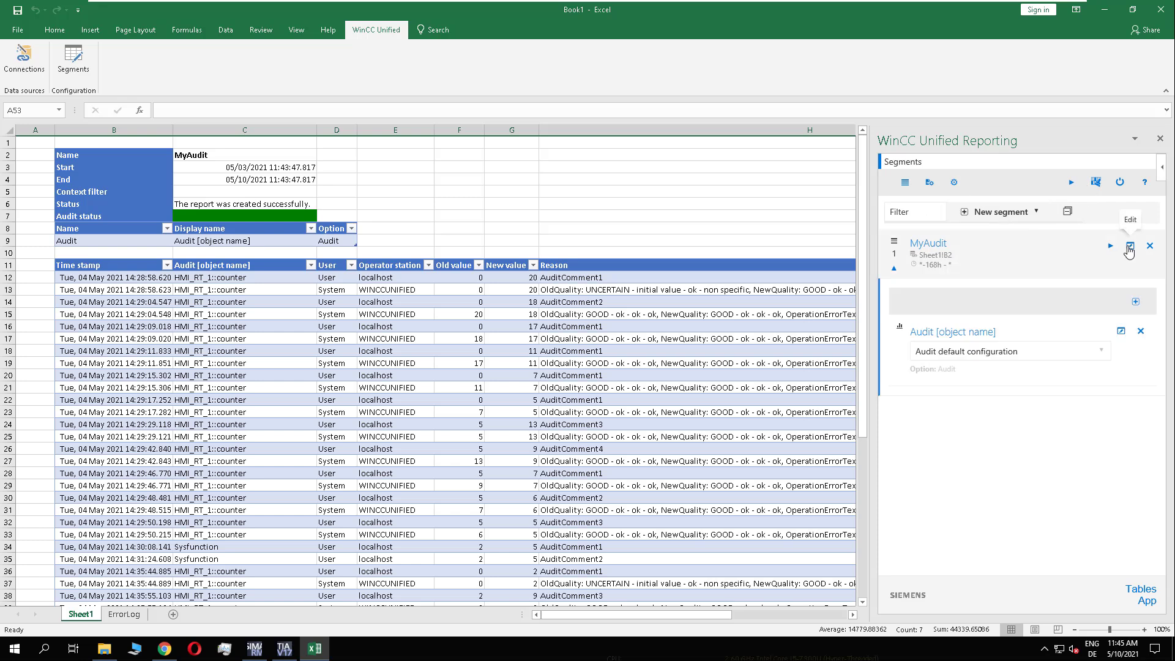
left_click(1120, 333)
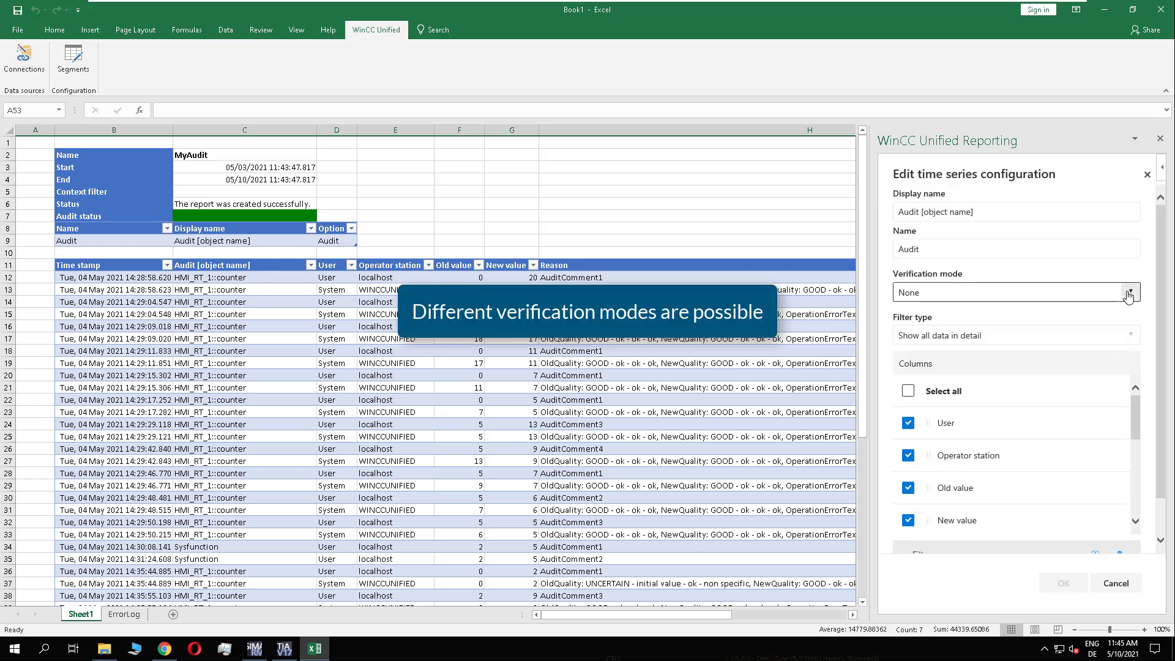
left_click(1129, 294)
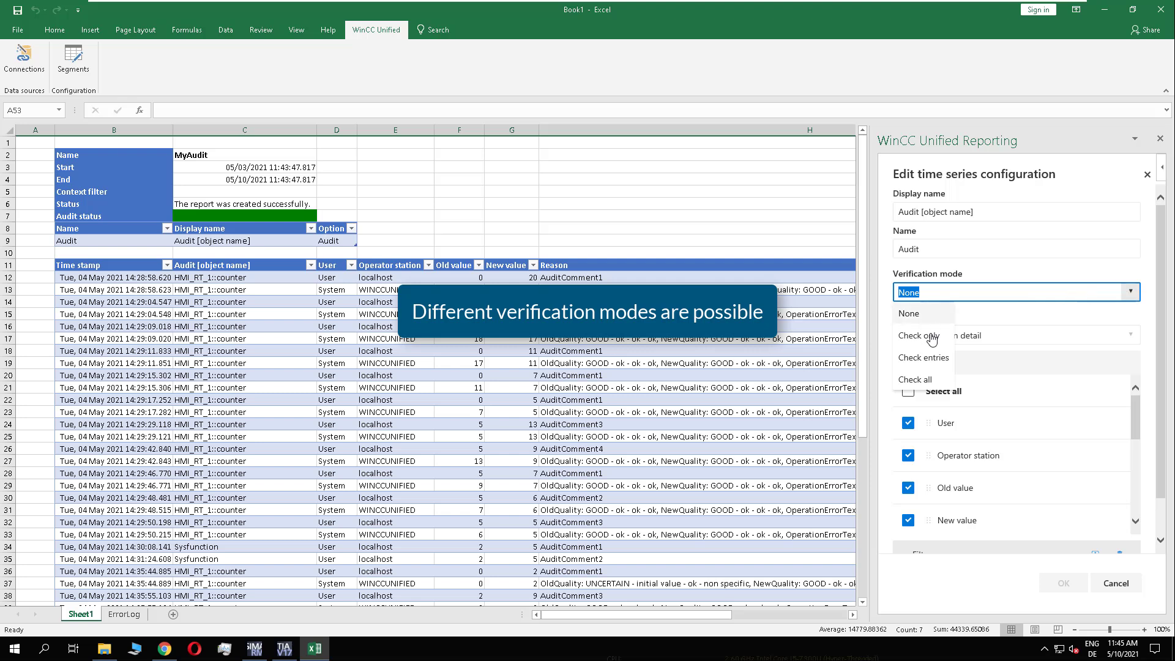
left_click(1147, 289)
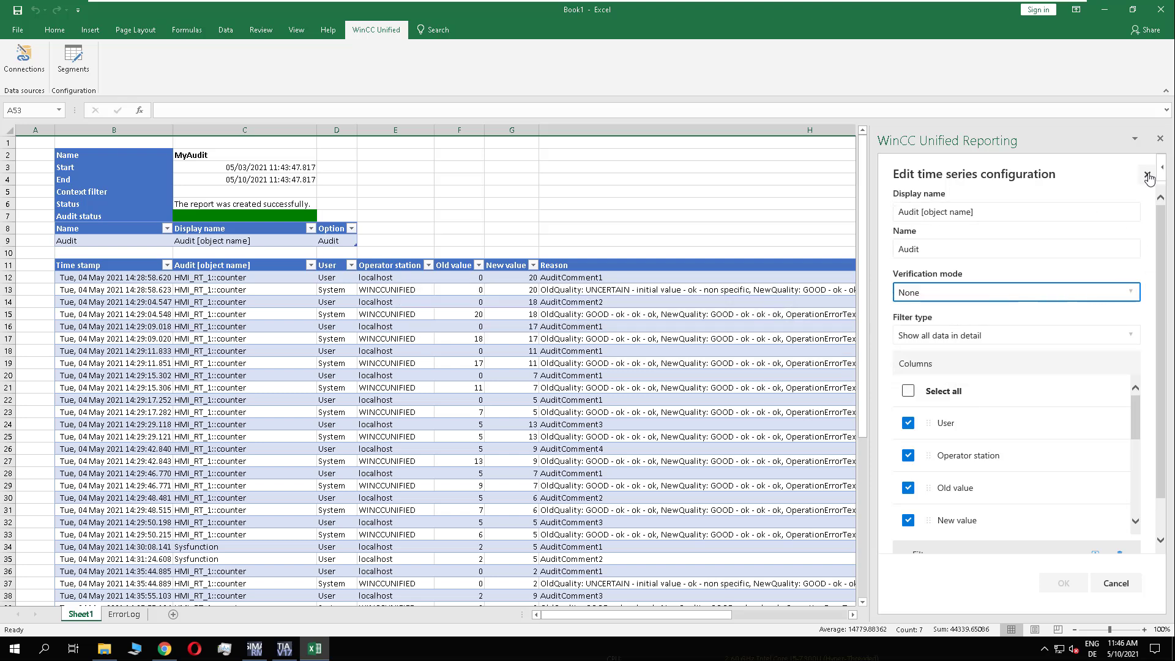
left_click(1115, 582)
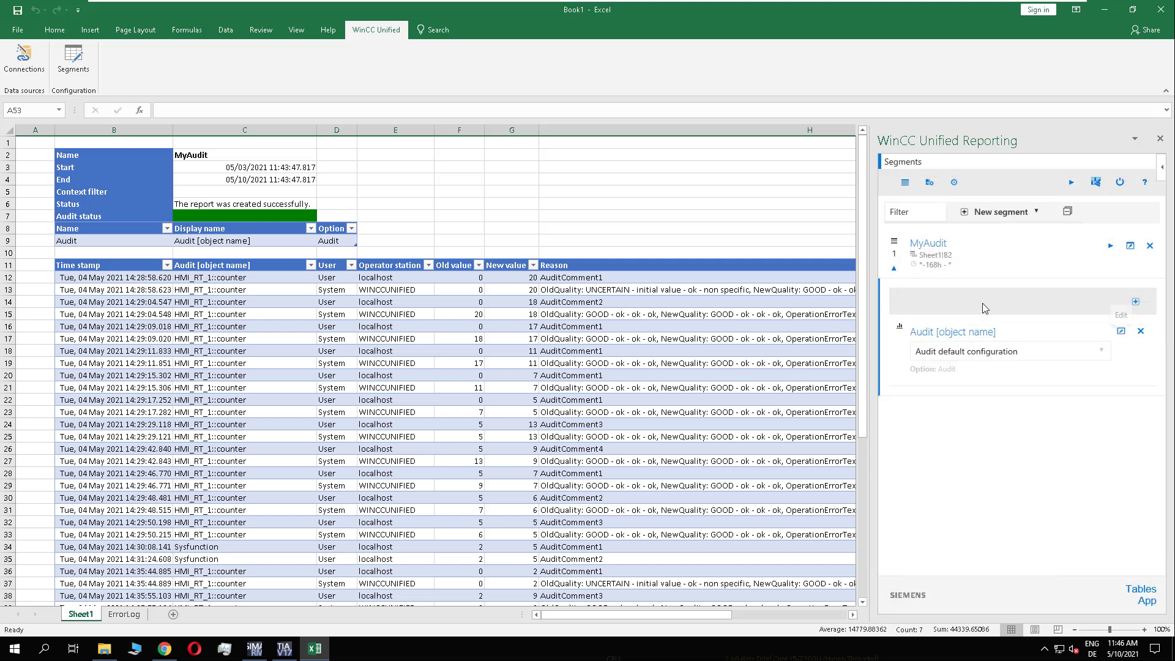